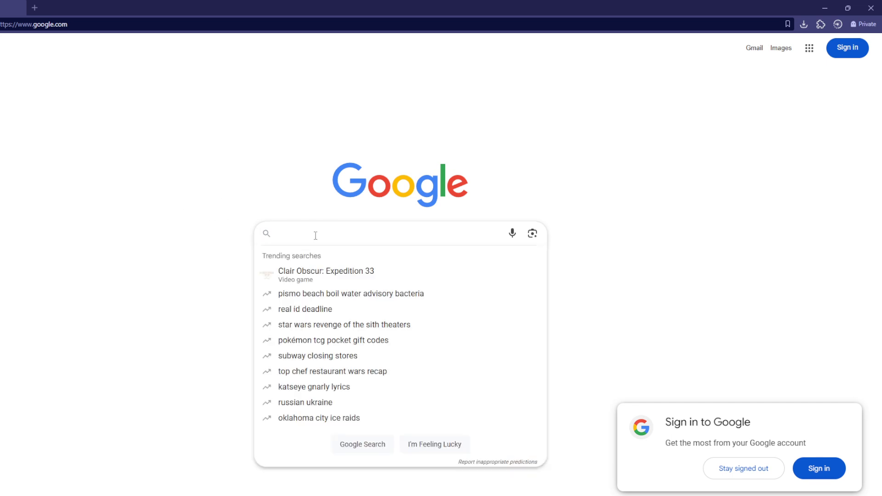
type("romack")
- Correct the typo and run a Google search for 'romhack.ing'
key("BackSpace")
key("BackSpace")
key("BackSpace")
type("h")
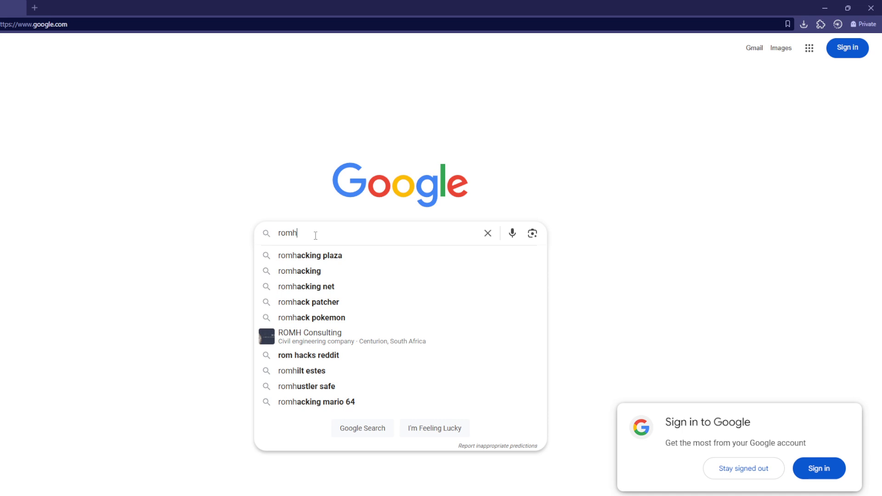
type("ack.ing")
key("Return")
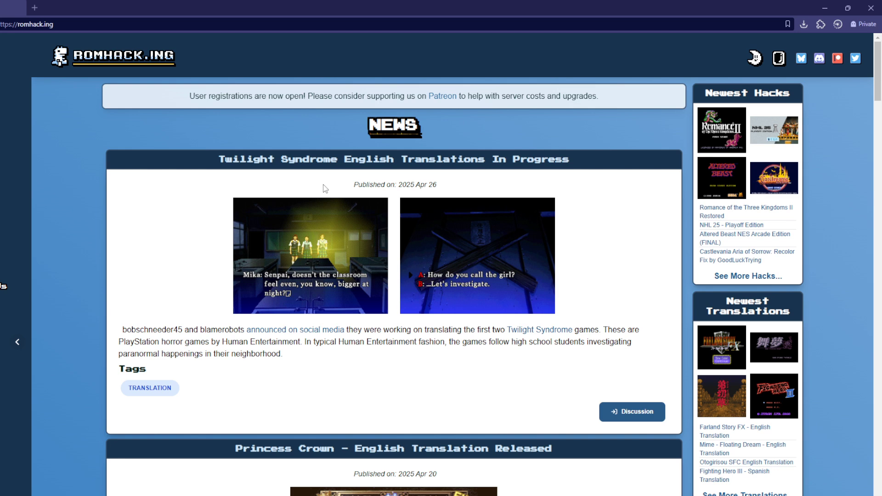
scroll(664, 175, "down", 1)
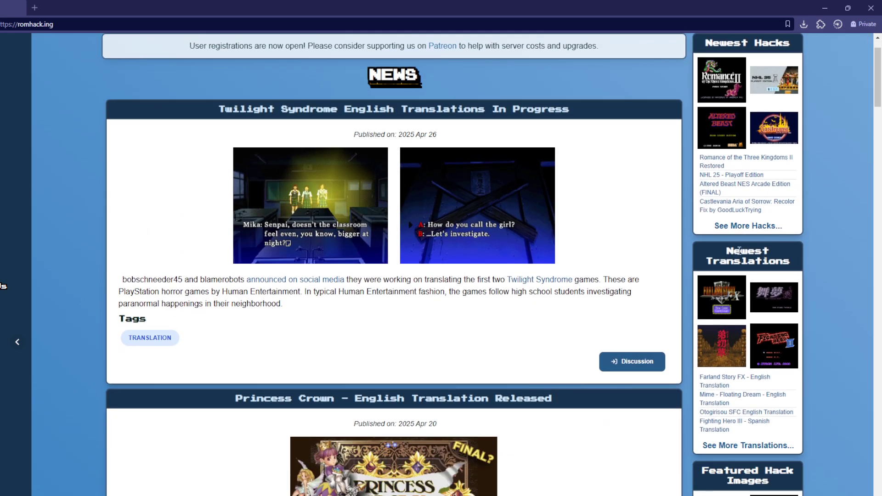
scroll(739, 250, "down", 2)
left_click_drag(786, 155, 809, 290)
- Search the full ROMhack.ing translations list for 'mime' to find Mime – Floating Dream
left_click(807, 290)
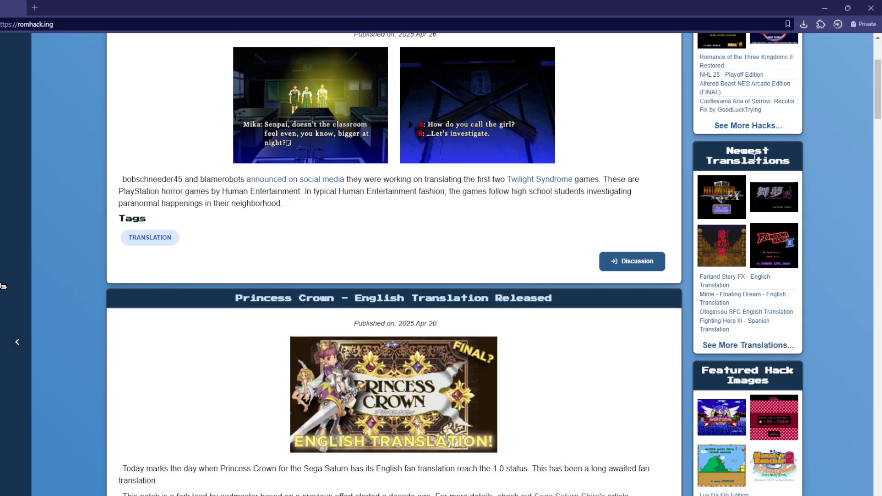
scroll(758, 207, "down", 1)
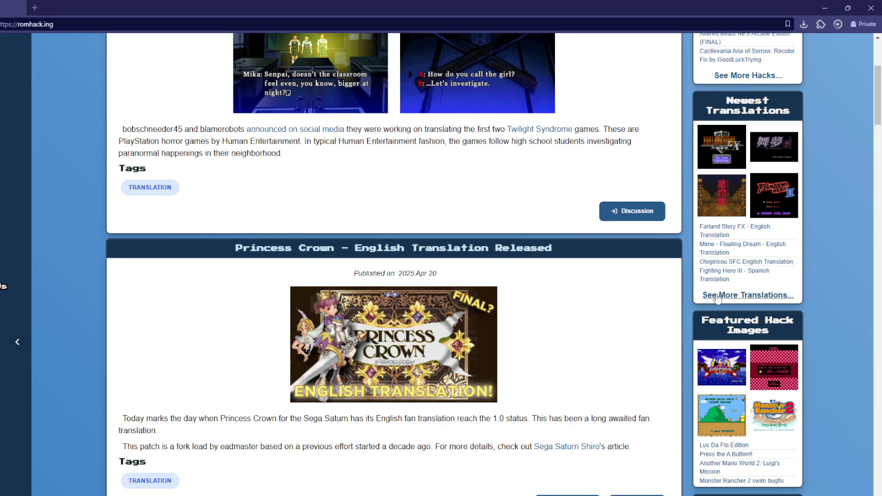
left_click(743, 295)
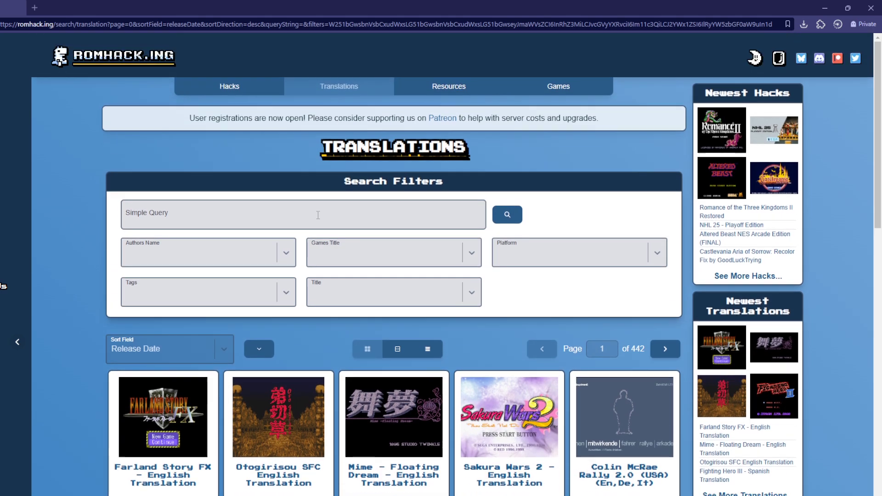
left_click(298, 216)
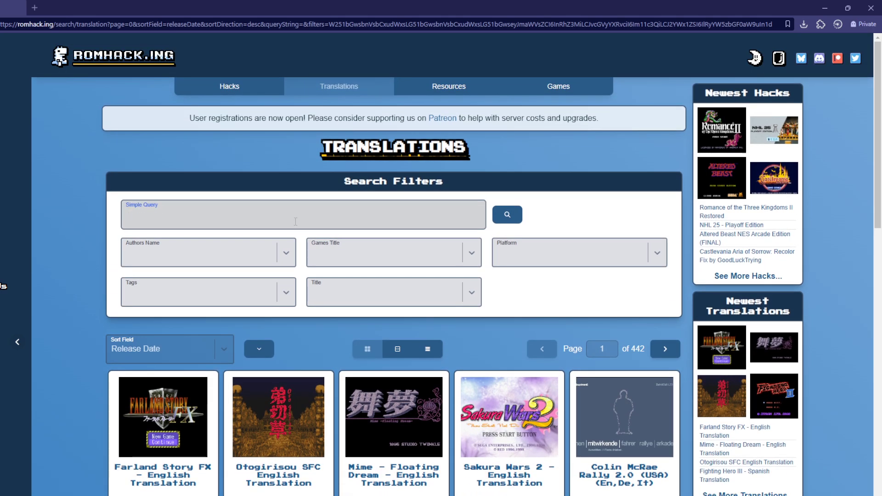
scroll(298, 221, "down", 3)
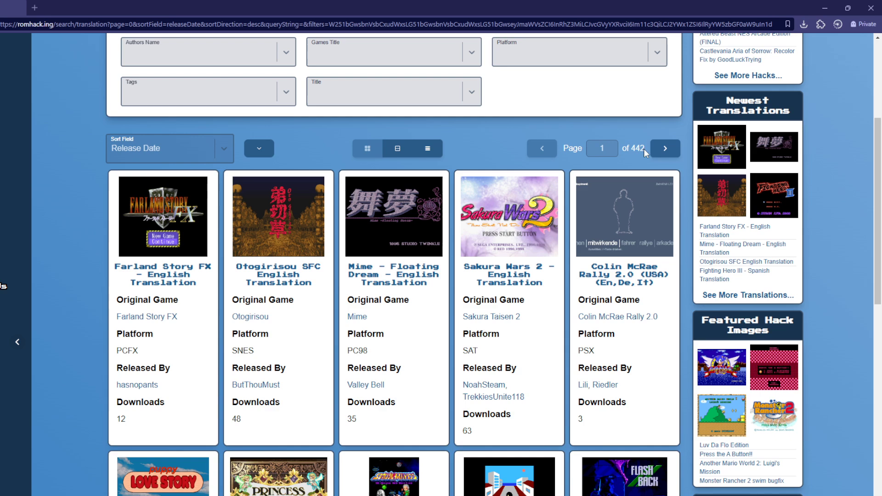
left_click_drag(646, 153, 677, 172)
left_click(626, 175)
scroll(414, 207, "up", 3)
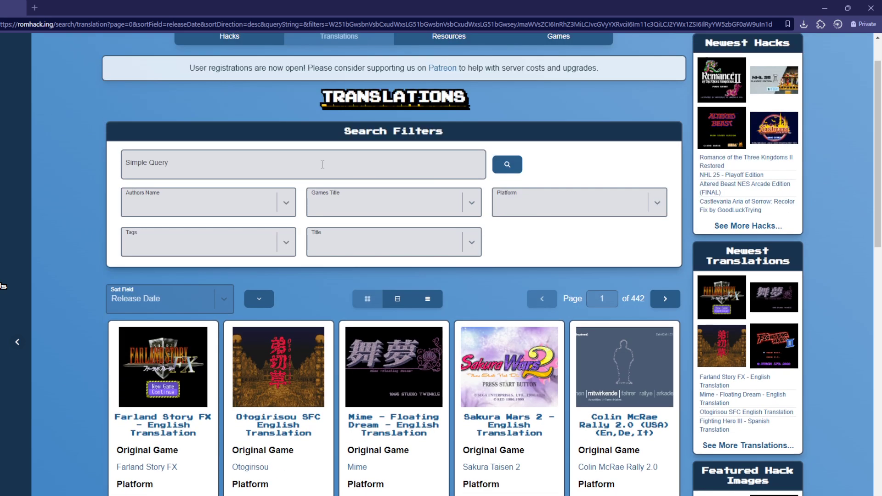
left_click(324, 164)
key("Return")
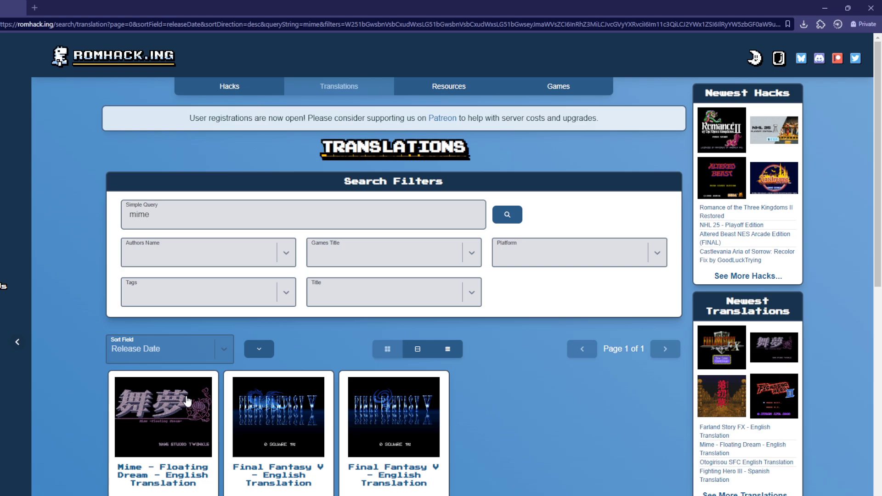
scroll(214, 387, "down", 3)
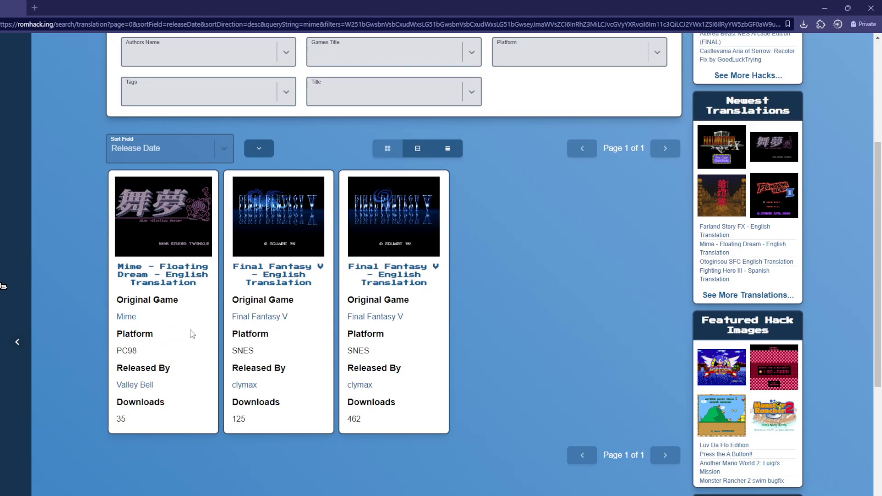
- Open the Mime – Floating Dream entry and solve the slider captcha to unlock downloads
left_click(172, 275)
scroll(300, 236, "down", 3)
scroll(300, 236, "down", 2)
scroll(207, 206, "up", 5)
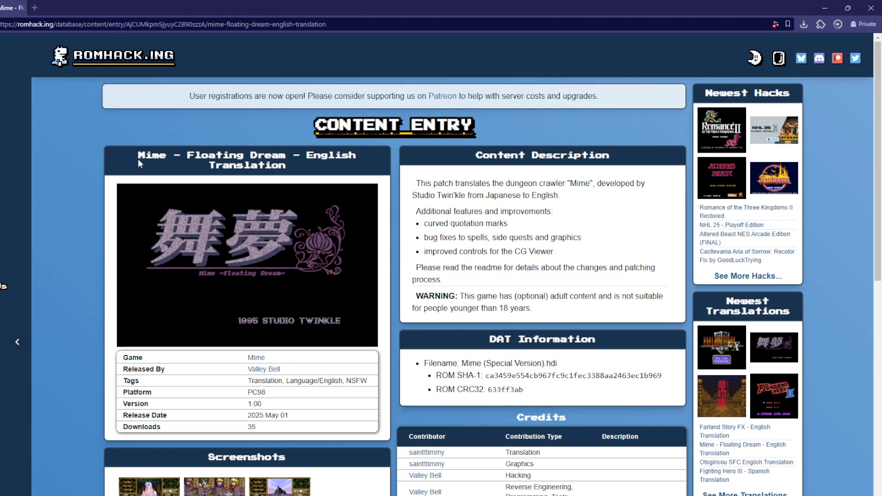
scroll(207, 207, "down", 3)
scroll(276, 207, "down", 2)
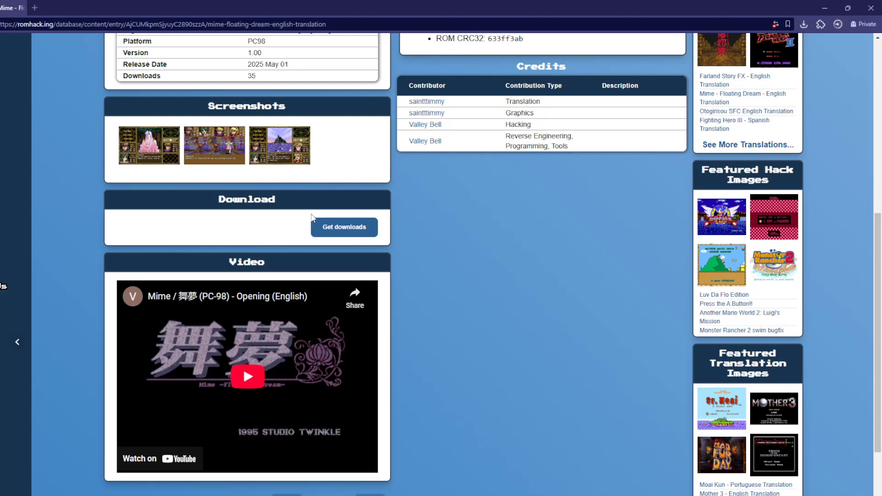
scroll(425, 234, "up", 2)
scroll(425, 234, "down", 2)
left_click(345, 226)
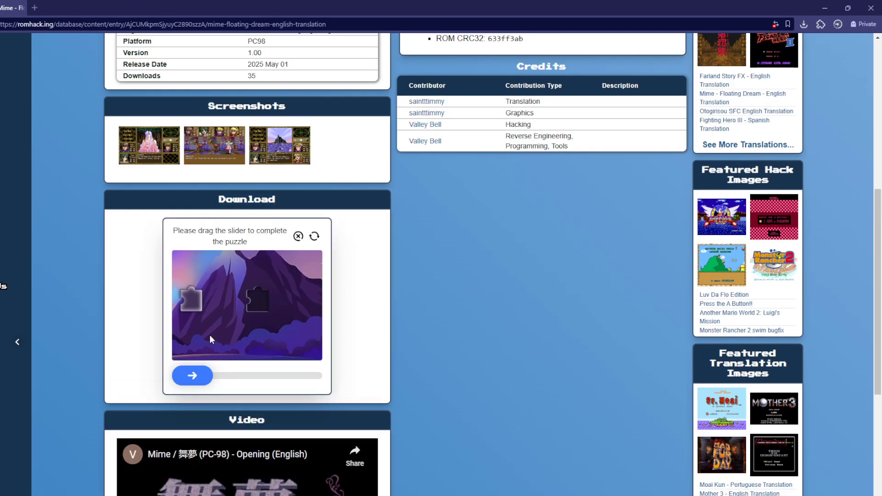
left_click_drag(197, 376, 257, 380)
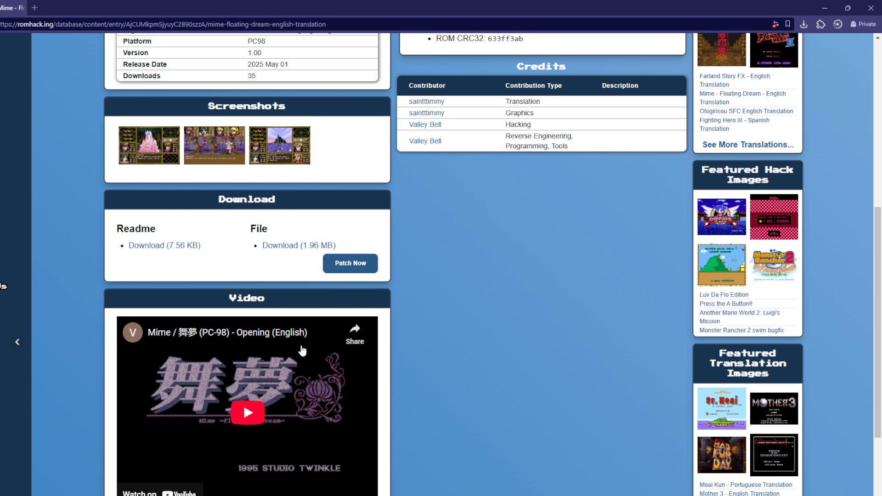
scroll(383, 250, "down", 1)
left_click_drag(404, 225, 366, 207)
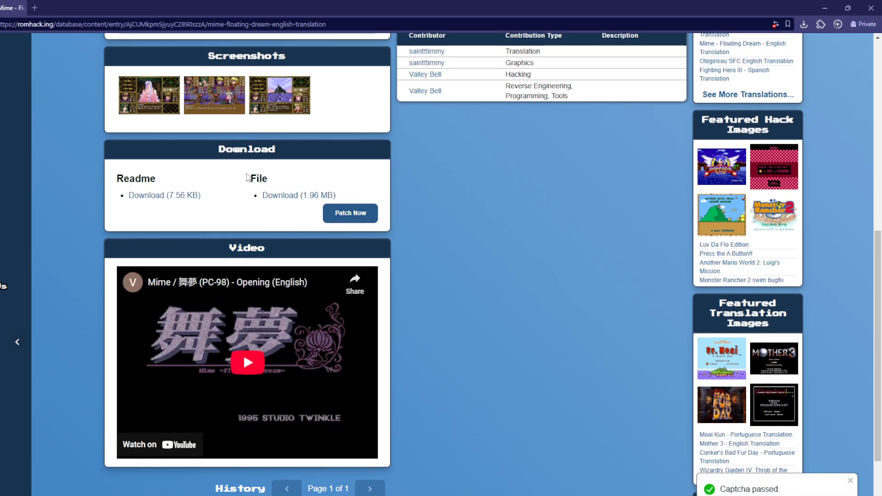
- Fetch the translation patch file, then go back to the ROMhack.ing news page
left_click(287, 199)
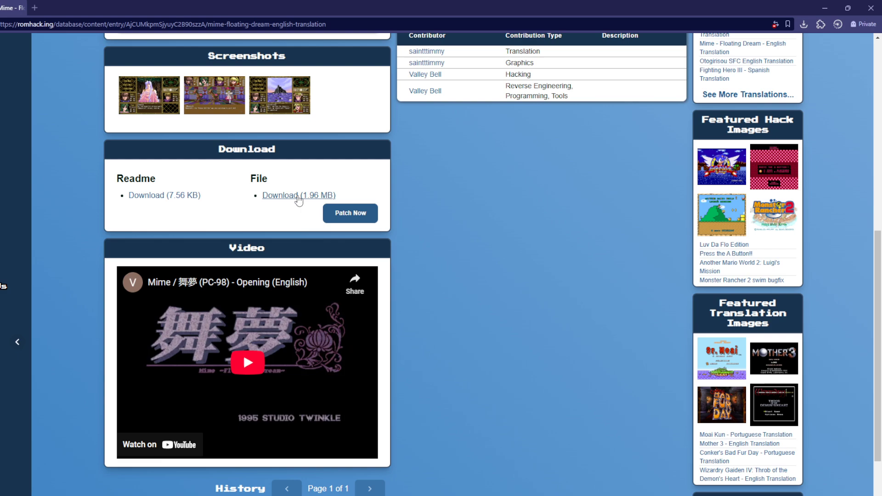
scroll(284, 230, "up", 2)
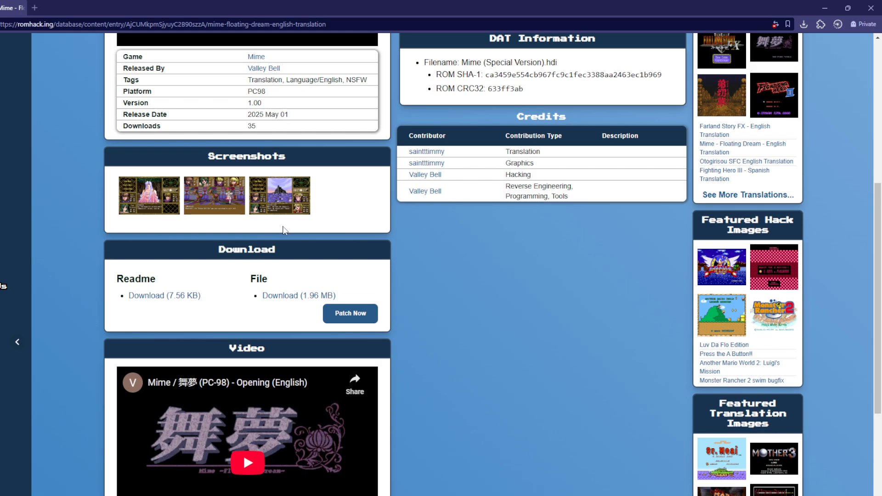
double_click(281, 295)
scroll(280, 295, "up", 10)
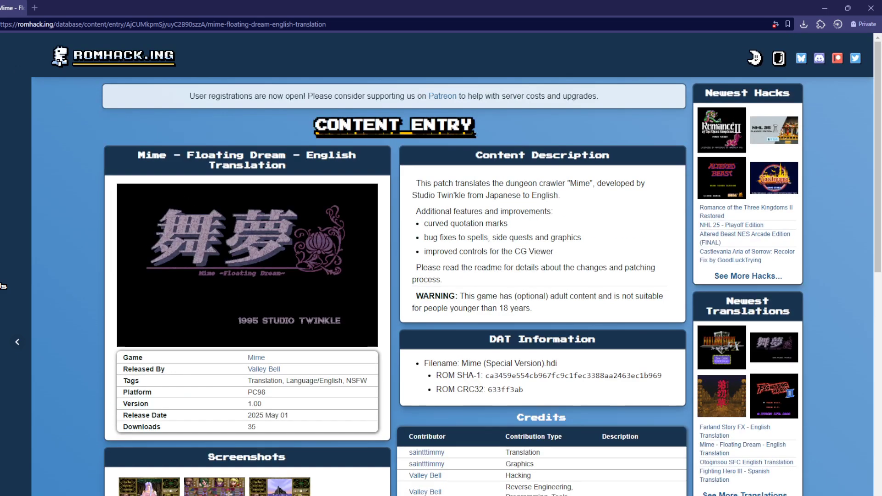
key("alt+Left")
- Search Google for 'archive.org pc98' and open the Neo Kobe - NEC PC-9801 result
key("alt+Left")
key("alt+Left")
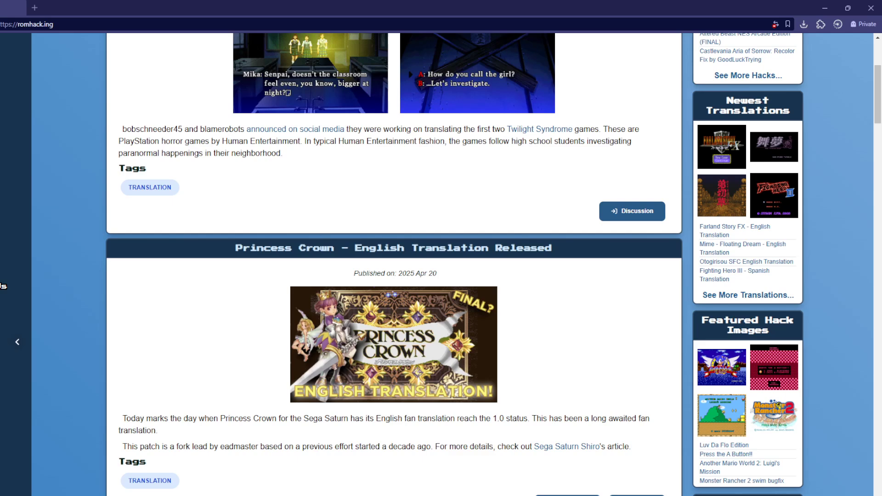
key("alt+Left")
double_click(87, 57)
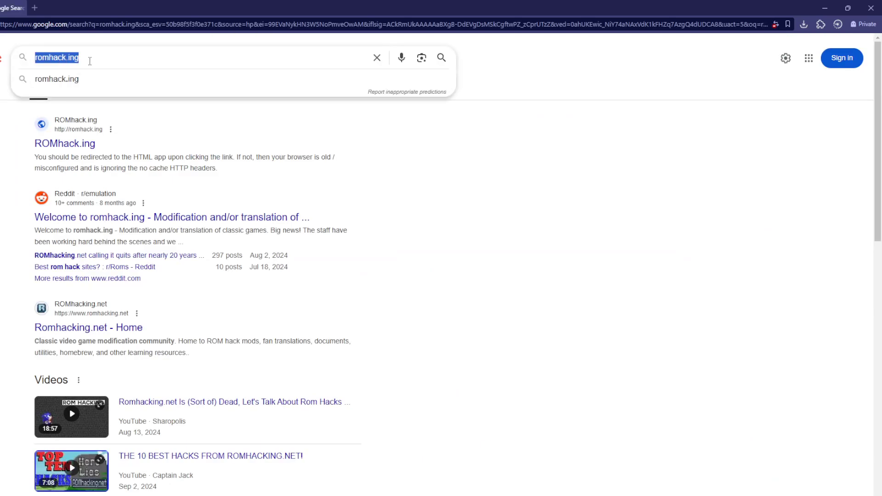
type("archive.org")
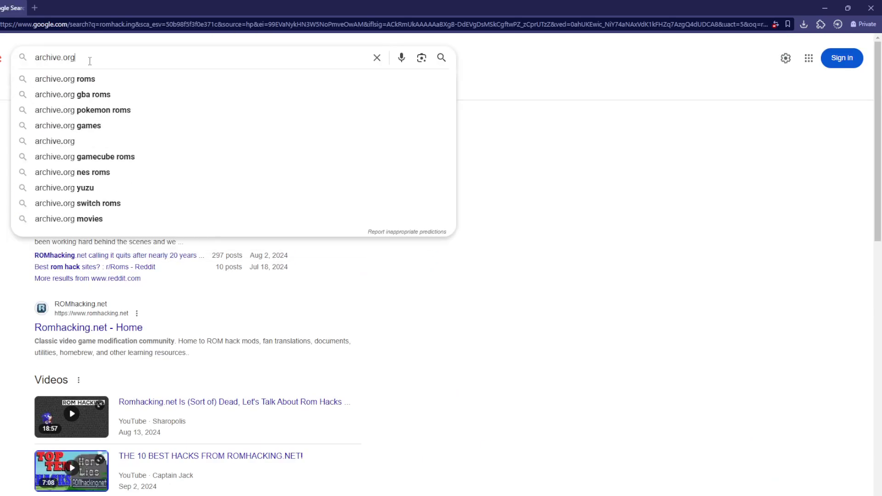
type(" pc98")
key("Return")
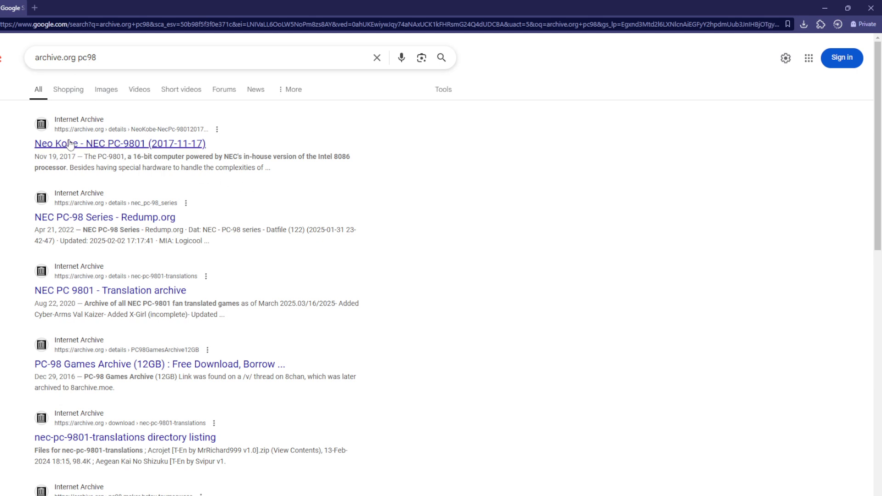
mouse_move(205, 143)
left_mouse_down()
mouse_move(35, 143)
mouse_move(206, 143)
left_mouse_up()
left_click(29, 146)
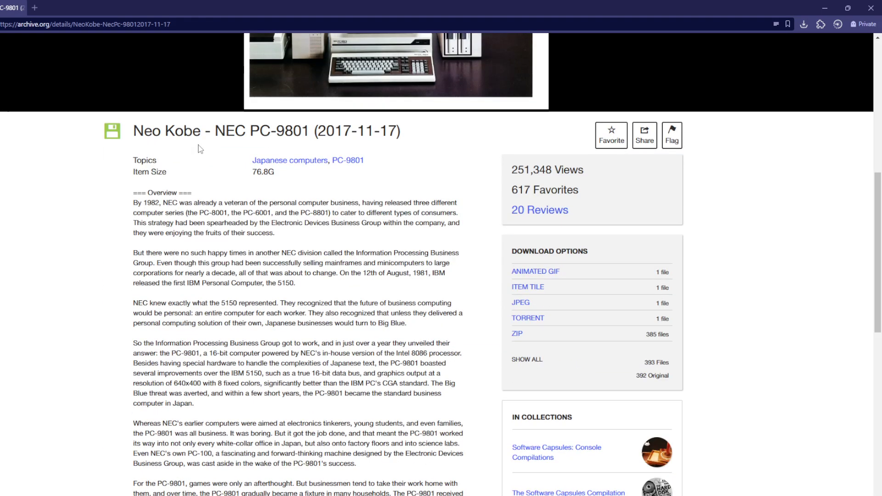
scroll(234, 141, "down", 2)
scroll(234, 140, "down", 5)
scroll(234, 140, "down", 3)
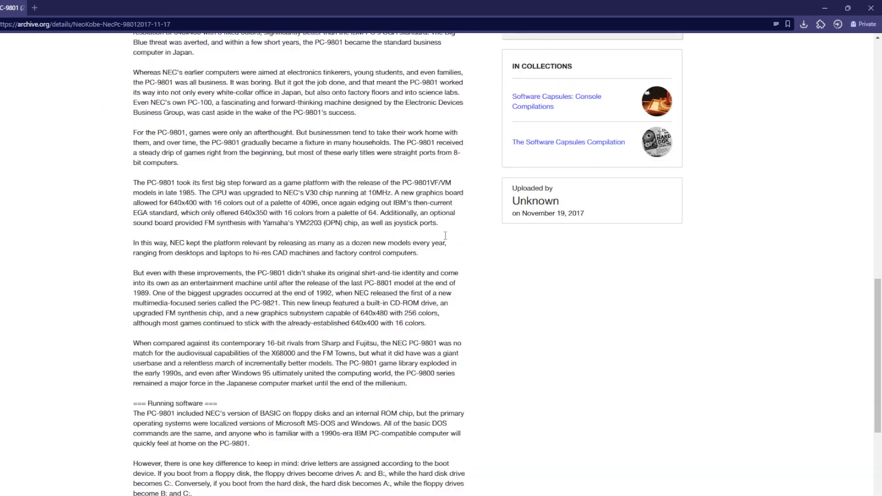
scroll(344, 208, "up", 2)
scroll(463, 244, "up", 5)
scroll(463, 243, "up", 1)
scroll(376, 245, "down", 6)
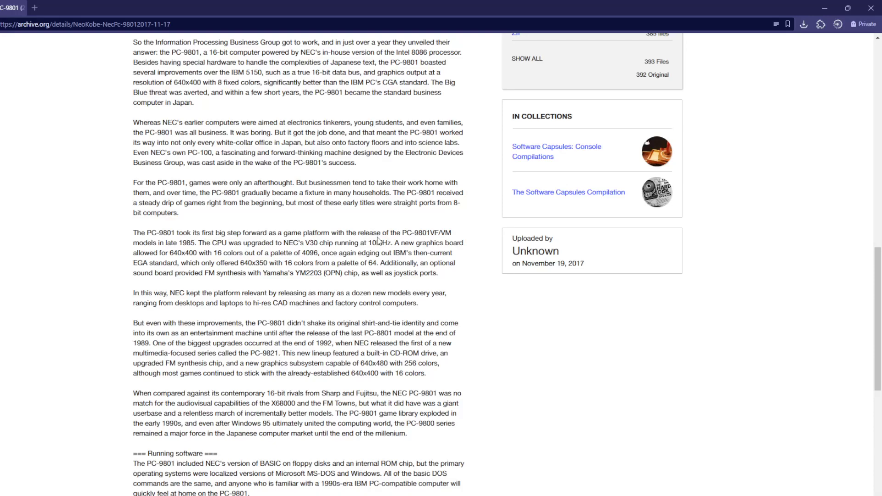
scroll(376, 245, "down", 4)
scroll(374, 215, "down", 2)
scroll(375, 215, "up", 4)
scroll(375, 215, "up", 6)
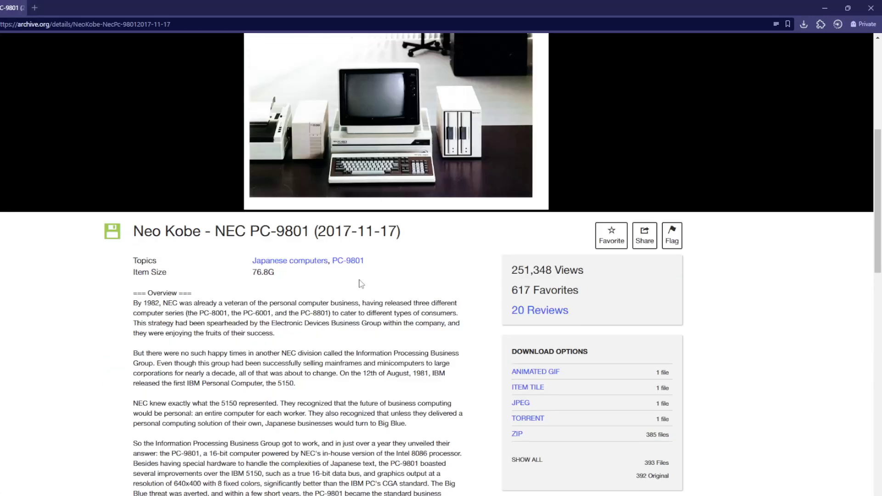
scroll(434, 264, "down", 2)
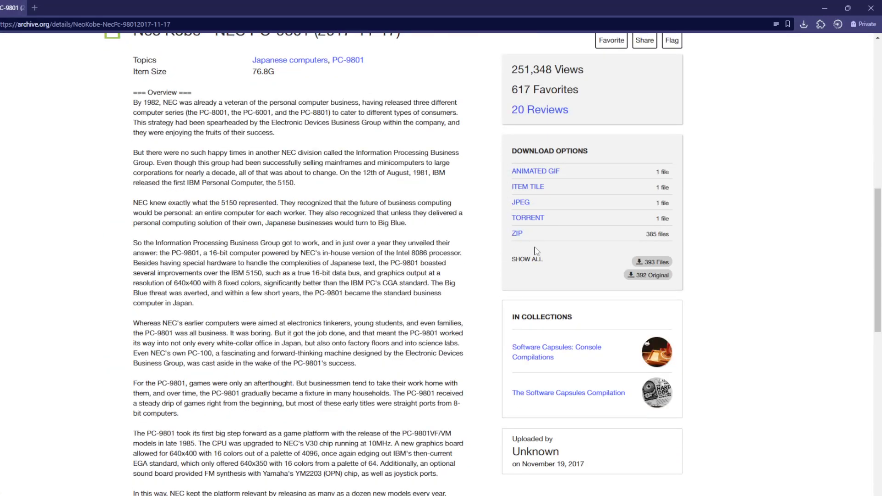
scroll(502, 208, "up", 2)
- Review the Neo Kobe item's 76.8G size and its Show All download option
double_click(260, 222)
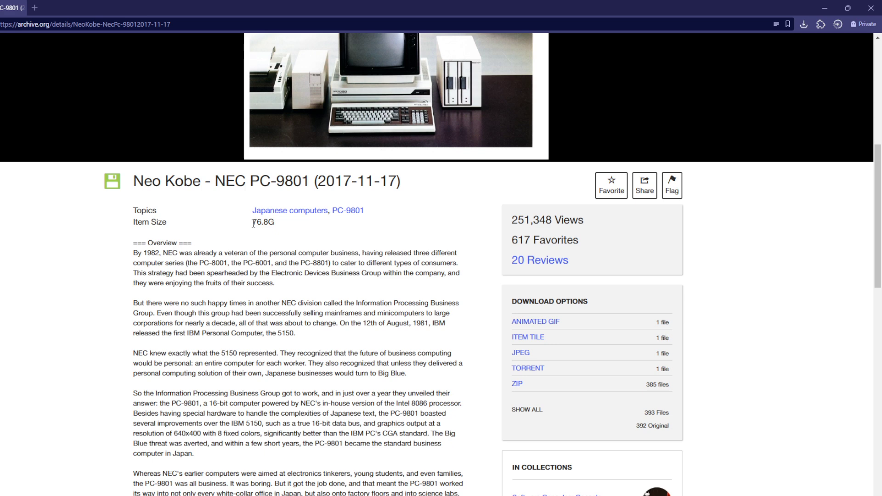
left_click(289, 228)
scroll(365, 235, "down", 2)
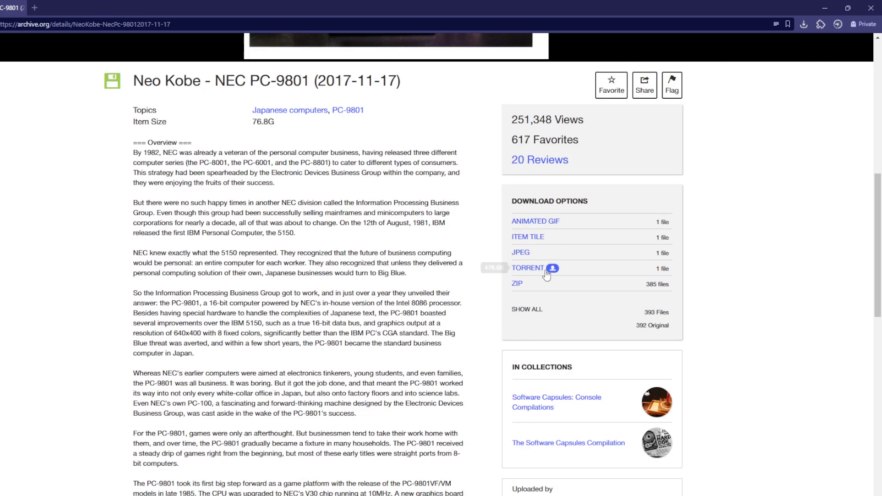
scroll(518, 201, "down", 1)
left_click_drag(512, 150, 602, 149)
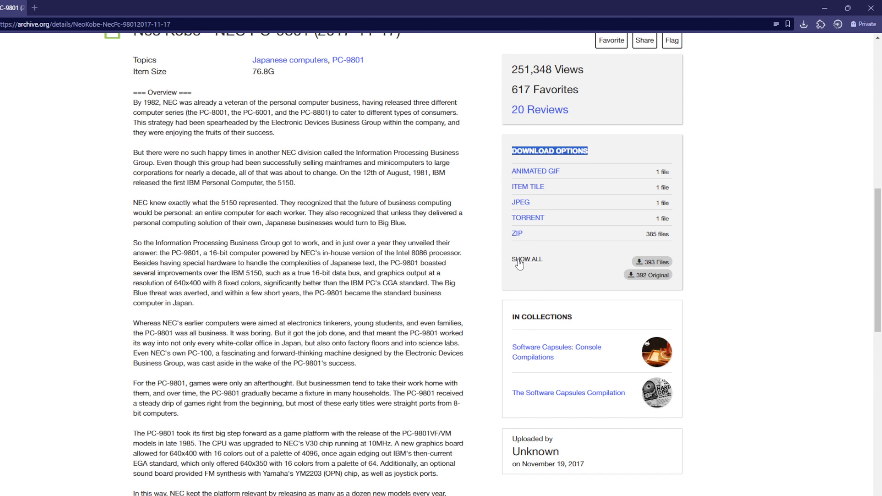
left_click_drag(511, 259, 552, 265)
left_click(555, 264)
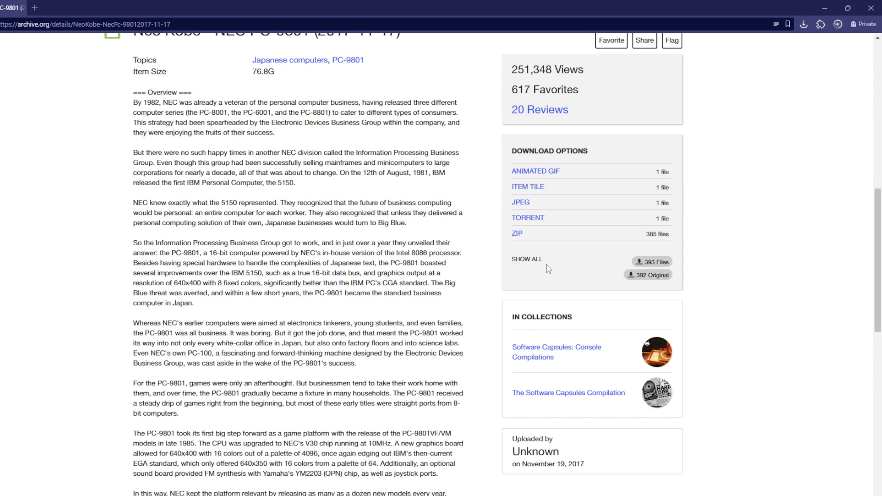
- Open the full Neo Kobe file listing and scan down its rows
left_click(527, 260)
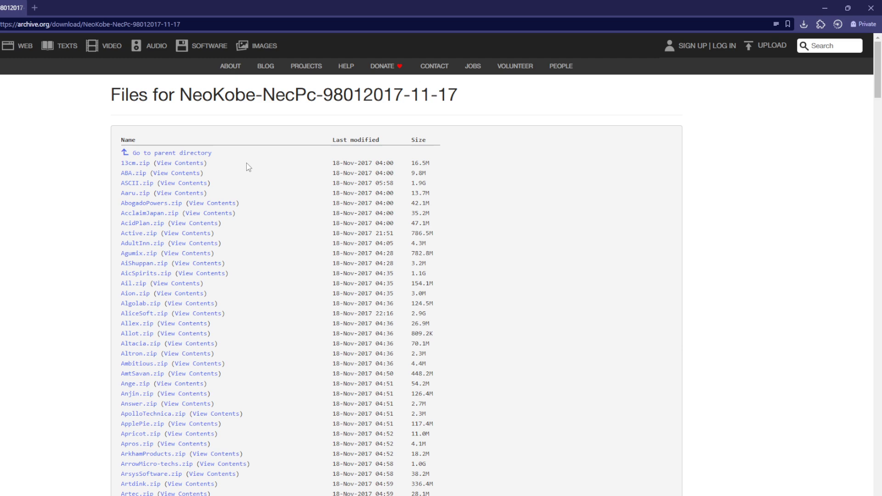
left_click_drag(108, 134, 271, 207)
left_click(272, 205)
scroll(271, 205, "down", 5)
scroll(266, 204, "down", 5)
scroll(262, 204, "down", 3)
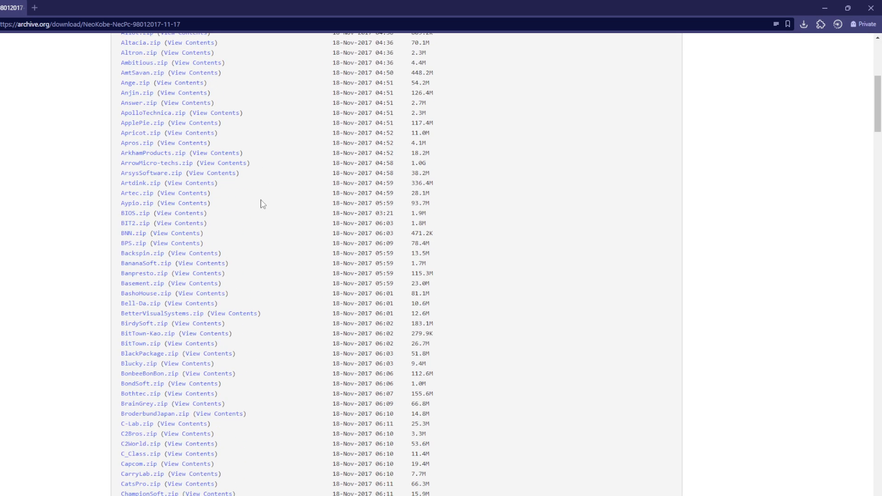
scroll(262, 203, "down", 2)
scroll(262, 203, "down", 5)
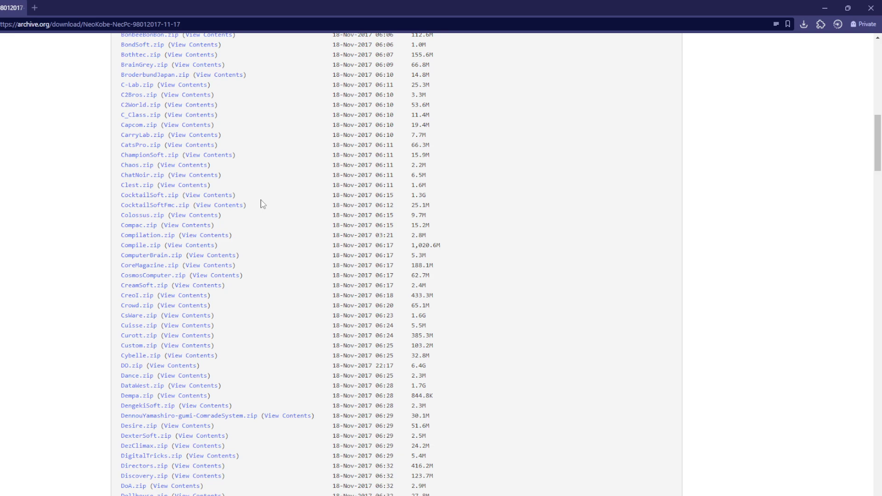
scroll(262, 203, "down", 5)
scroll(262, 204, "down", 5)
scroll(262, 203, "down", 5)
scroll(262, 203, "down", 5)
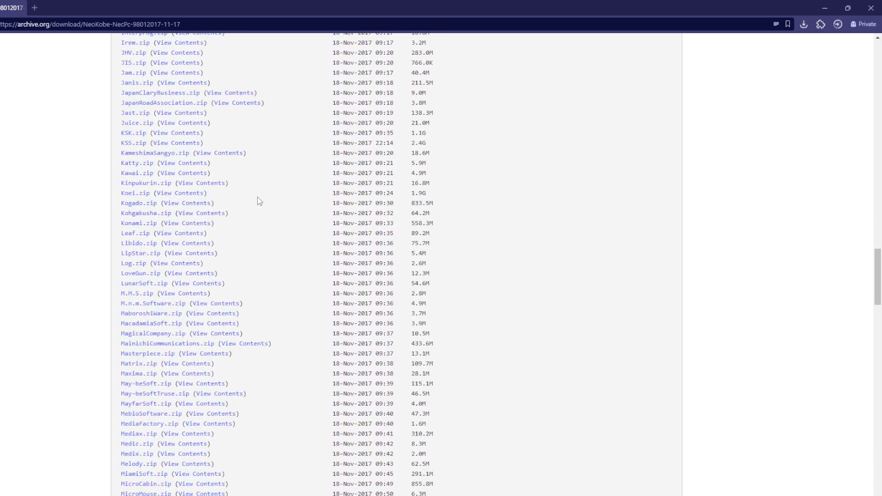
scroll(262, 204, "down", 5)
scroll(255, 204, "down", 3)
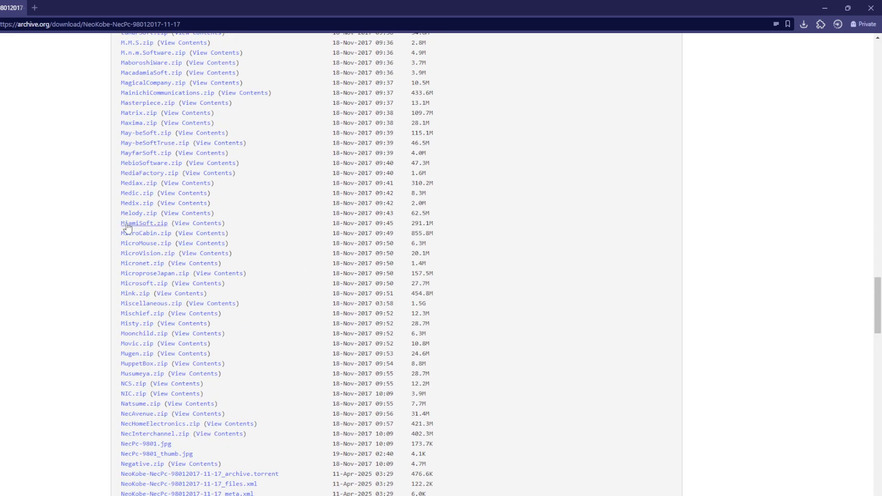
left_click_drag(145, 225, 173, 255)
left_click(89, 216)
scroll(283, 240, "down", 3)
left_click_drag(148, 219, 228, 234)
left_click(69, 214)
scroll(109, 220, "down", 3)
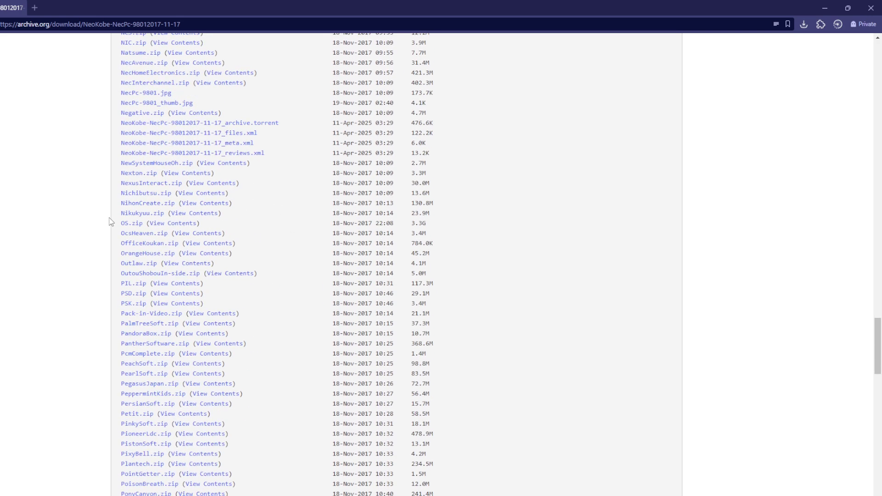
scroll(109, 221, "down", 5)
scroll(109, 221, "down", 5)
scroll(109, 221, "down", 3)
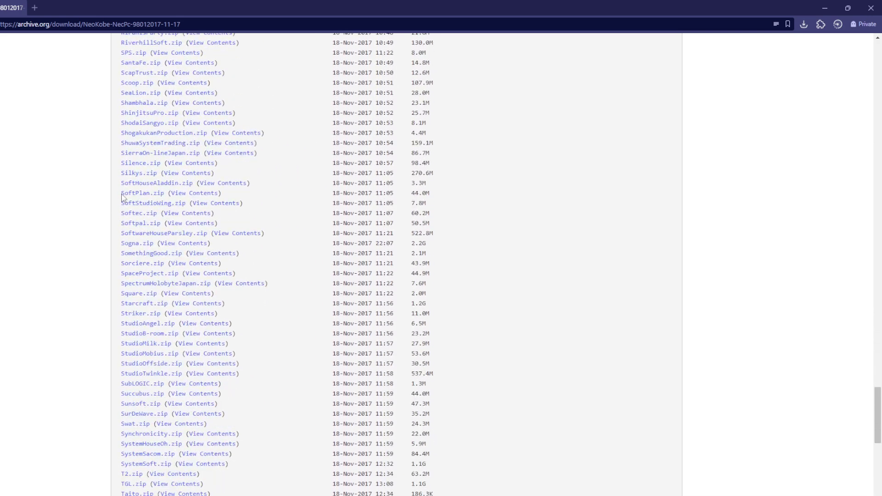
scroll(124, 198, "down", 3)
scroll(115, 187, "down", 2)
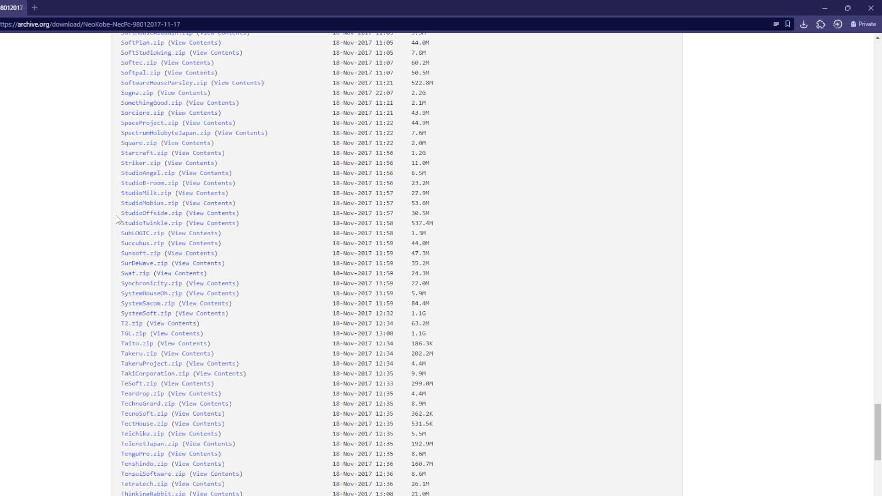
- Pick out the StudioTwinkle.zip entry in the list and start a page search
mouse_move(117, 220)
left_mouse_down()
mouse_move(269, 225)
mouse_move(118, 224)
left_mouse_up()
left_click(269, 225)
left_click(119, 229, "shift")
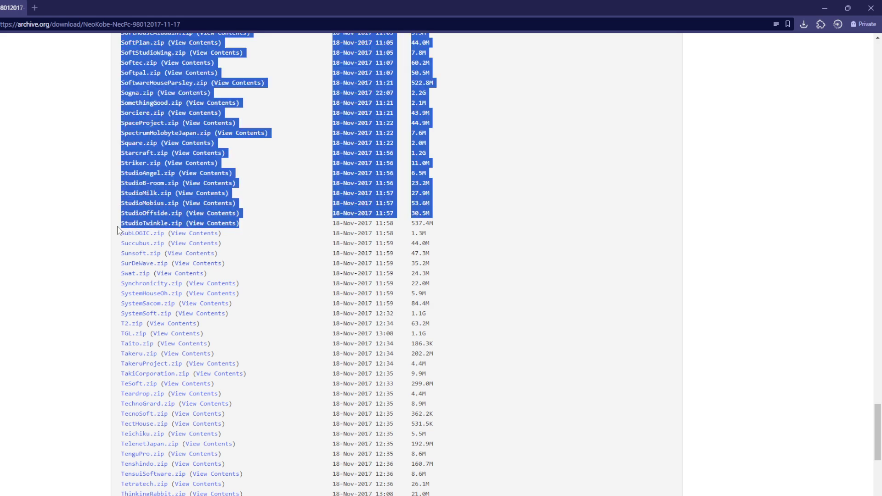
left_click_drag(241, 223, 124, 225)
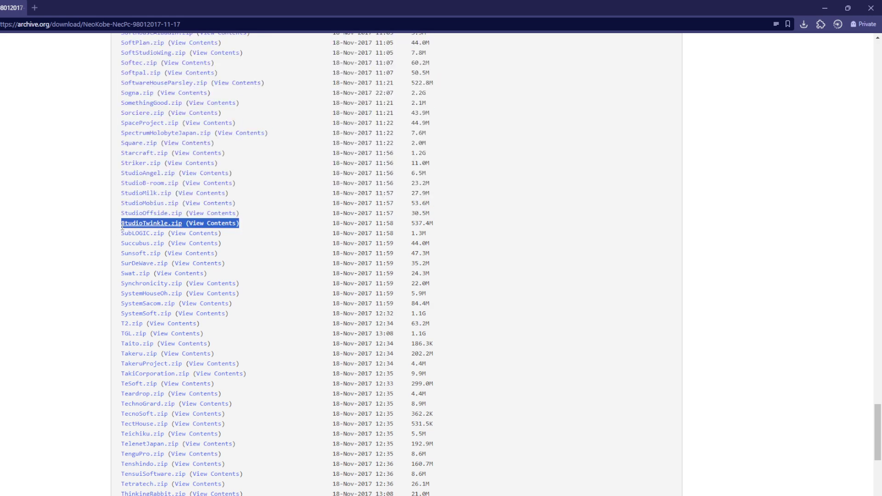
left_click(264, 234)
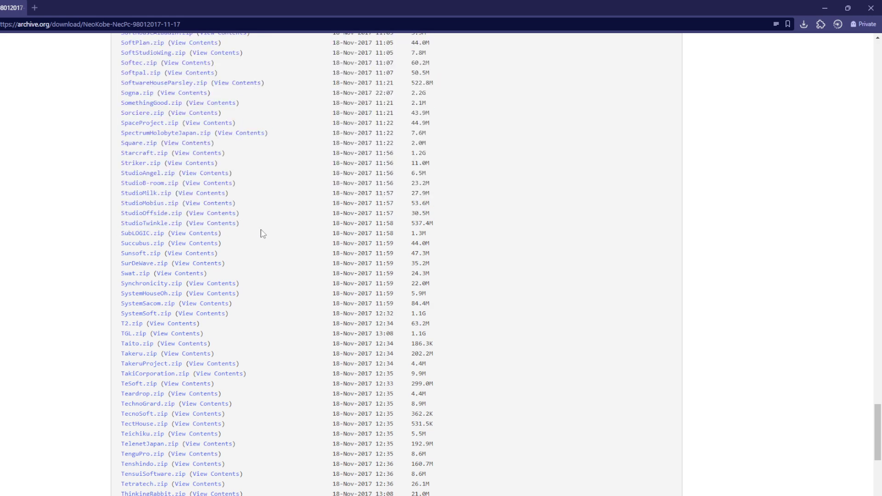
key("ctrl+f")
- View StudioTwinkle.zip's contents, spot Mime (Special Version) [HD].zip, and return to Google
left_click(206, 224)
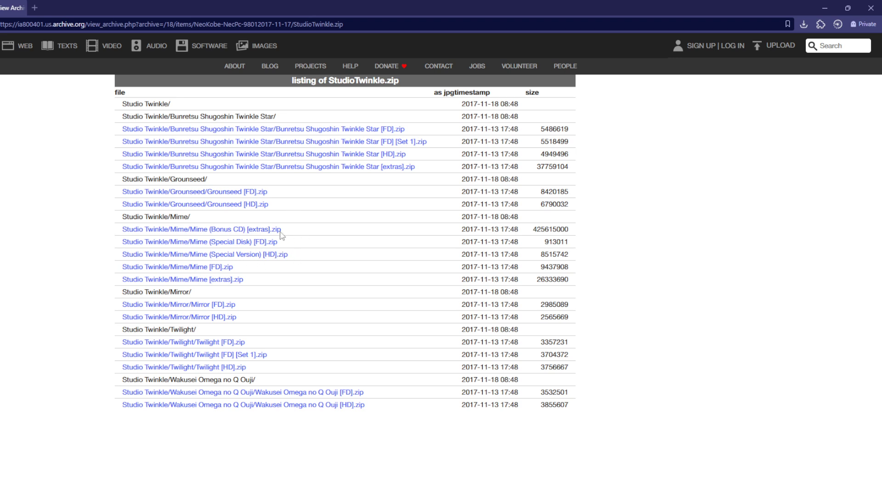
left_click_drag(290, 254, 121, 256)
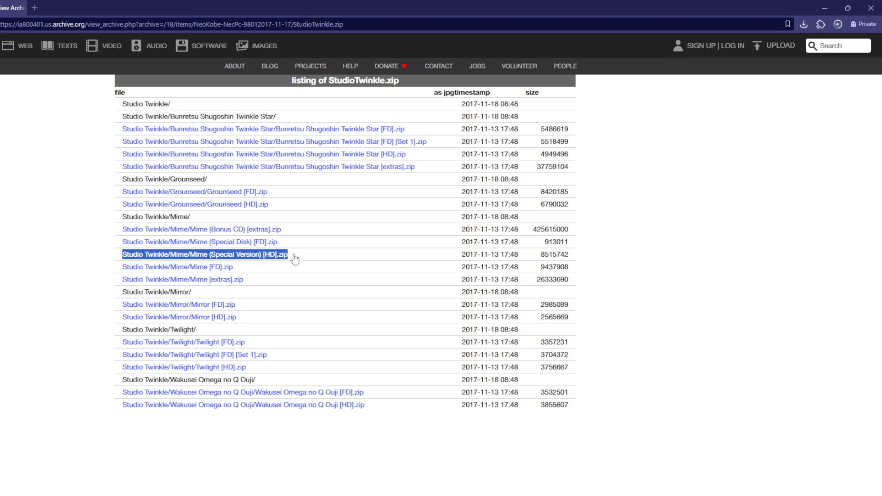
left_click(94, 217)
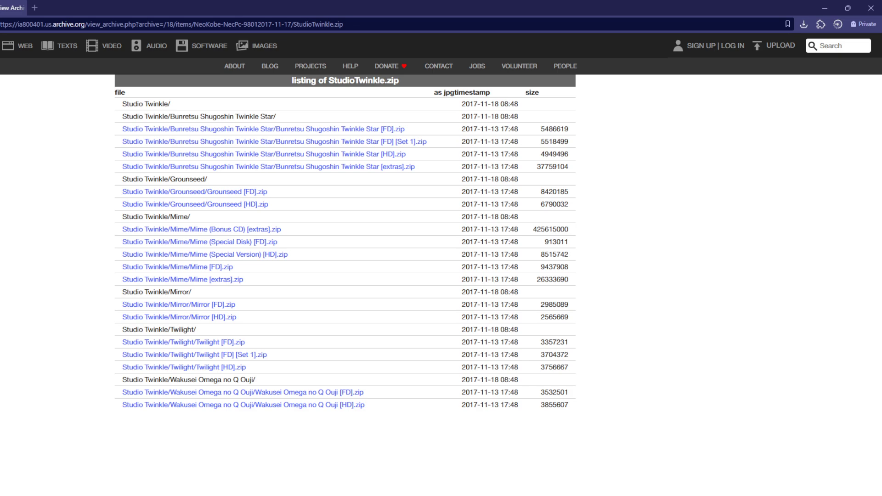
key("alt+Left")
key("alt+Left")
- Search Google for a pc98 guide and open the Gang Fight PC-98 beginners' guide
left_click(101, 61)
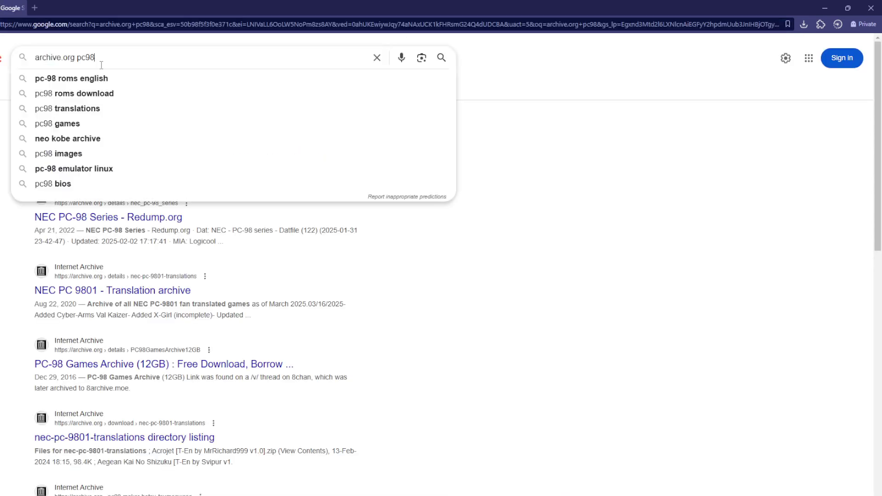
key("ctrl+a")
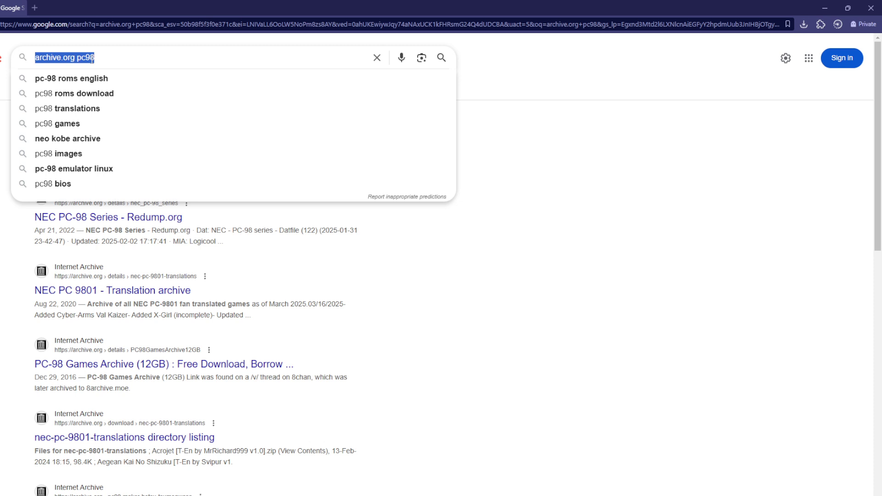
type("pc")
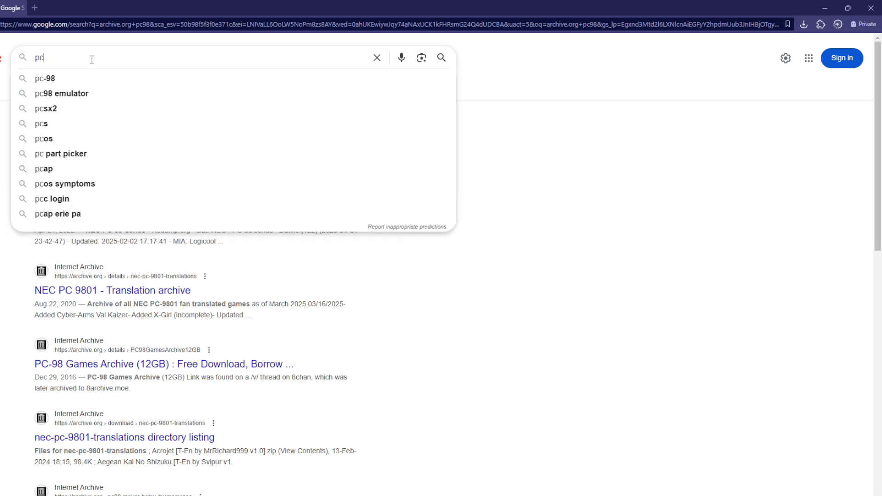
type("98 guide")
key("Return")
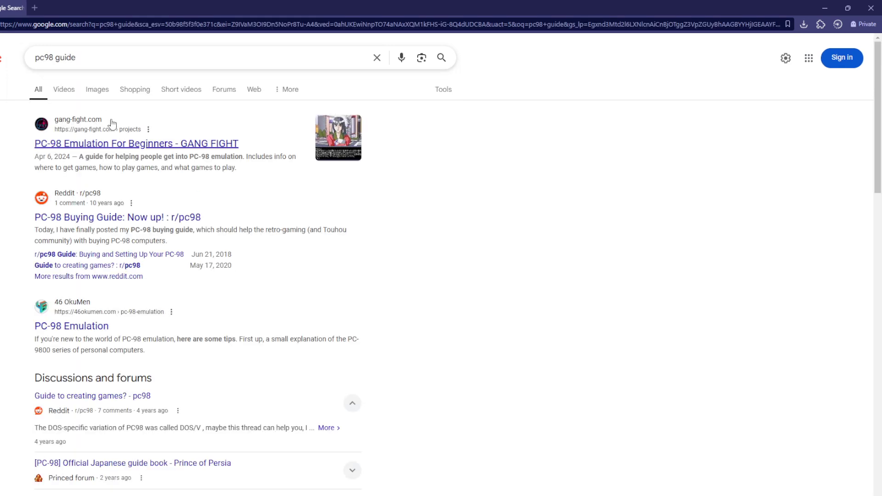
left_click(50, 57)
key("Escape")
middle_click(93, 145)
left_click(53, 6)
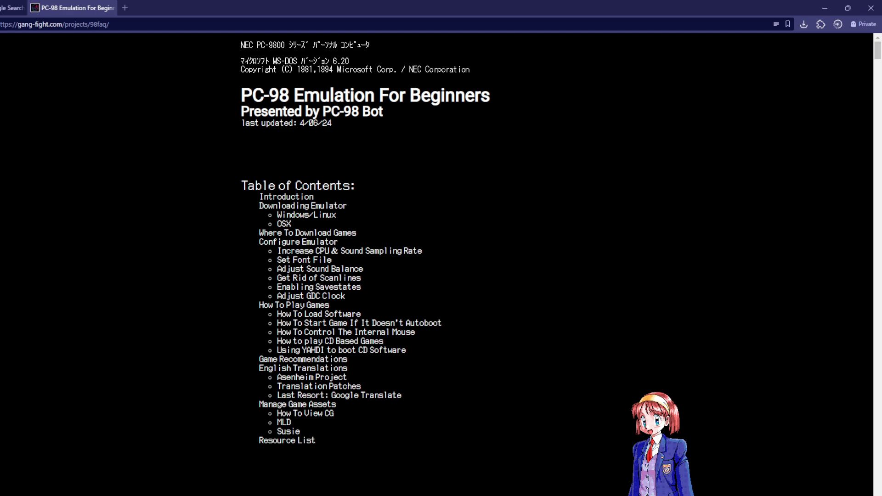
scroll(227, 120, "down", 3)
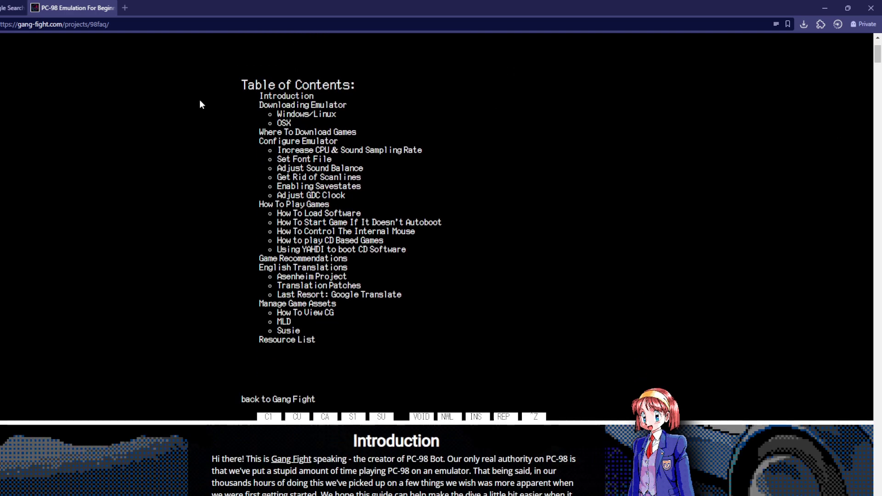
scroll(199, 100, "down", 4)
scroll(273, 130, "down", 3)
scroll(382, 176, "down", 3)
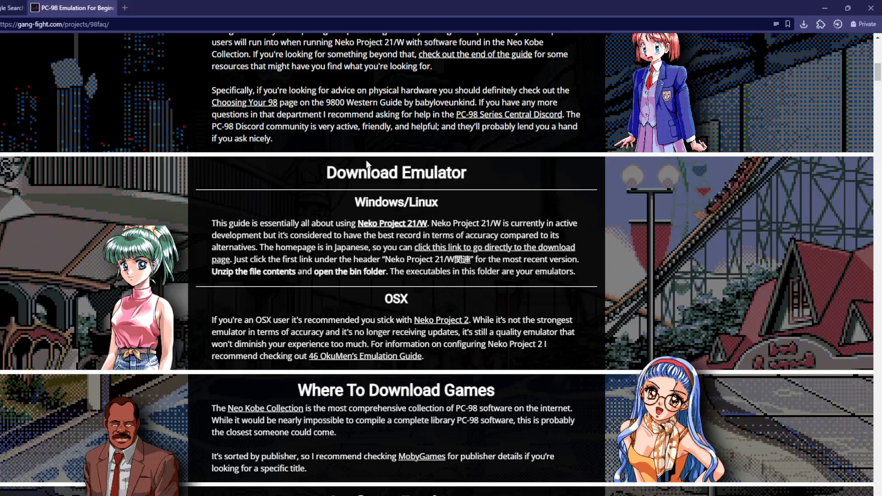
- Read the Download Emulator section's Windows/Linux instructions recommending Neko Project 21/W
triple_click(372, 168)
left_click(392, 176)
scroll(345, 144, "down", 2)
scroll(345, 144, "down", 1)
scroll(387, 146, "down", 2)
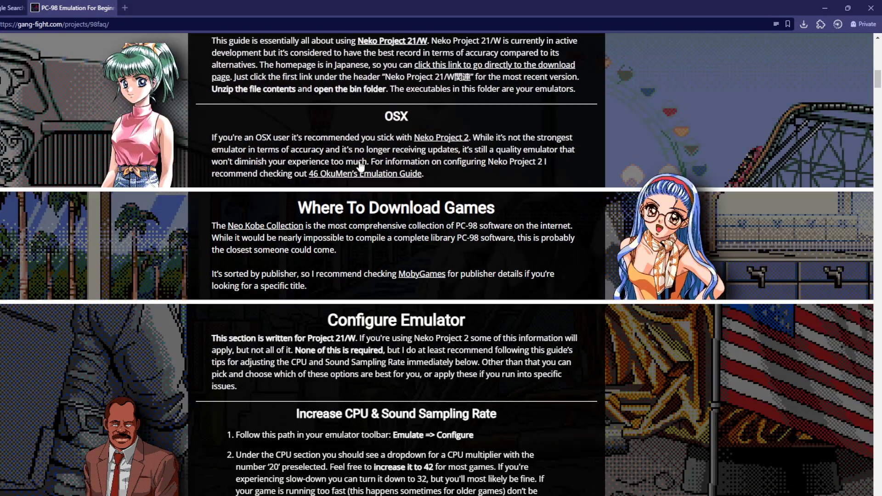
scroll(345, 138, "down", 1)
scroll(298, 137, "down", 2)
scroll(298, 137, "up", 4)
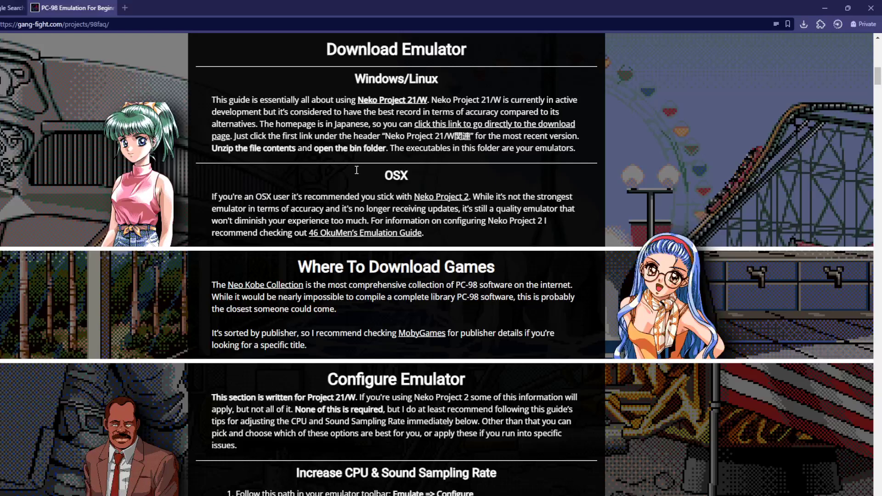
scroll(364, 228, "down", 1)
scroll(370, 225, "down", 1)
scroll(381, 174, "up", 1)
scroll(381, 174, "up", 1)
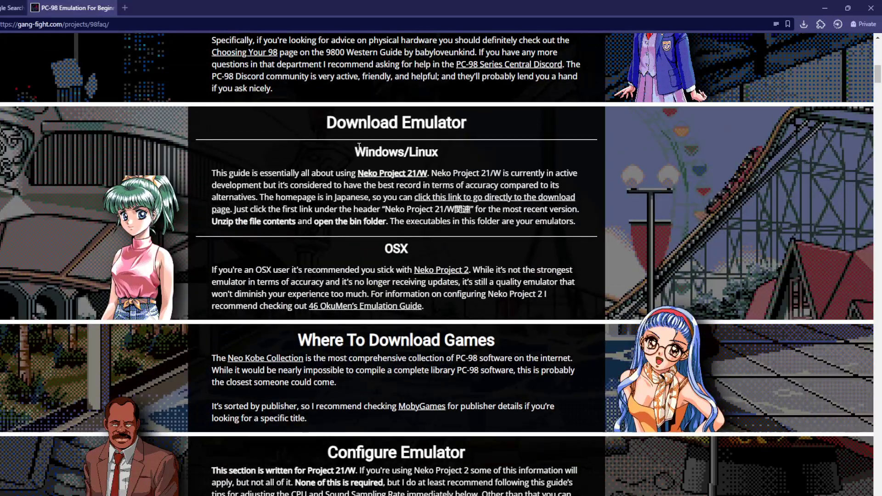
triple_click(396, 121)
left_click(414, 156)
left_click_drag(356, 151, 440, 170)
left_click(336, 159)
left_click_drag(356, 152, 347, 172)
left_click(461, 177)
scroll(406, 172, "down", 1)
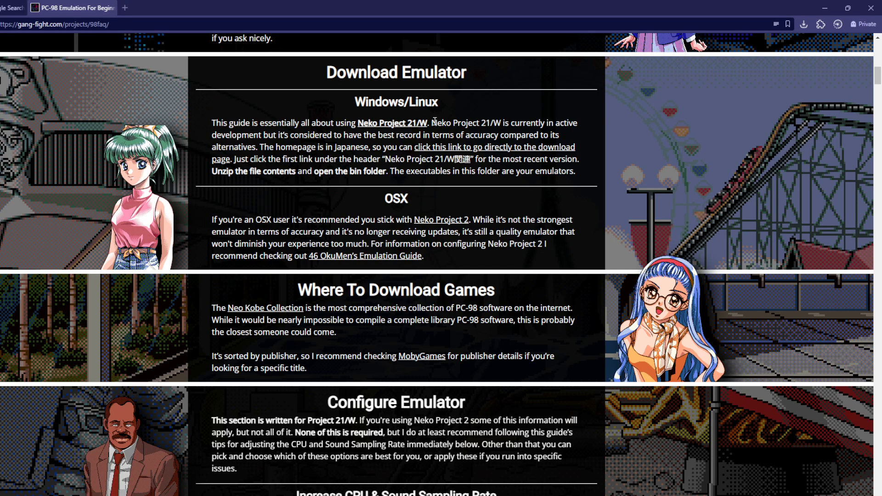
left_click_drag(257, 147, 359, 148)
left_click(358, 147)
- Open the Neko Project 21/W download page and compare the rev94β4 and ver0.86 rev93 links
middle_click(468, 153)
left_click(166, 8)
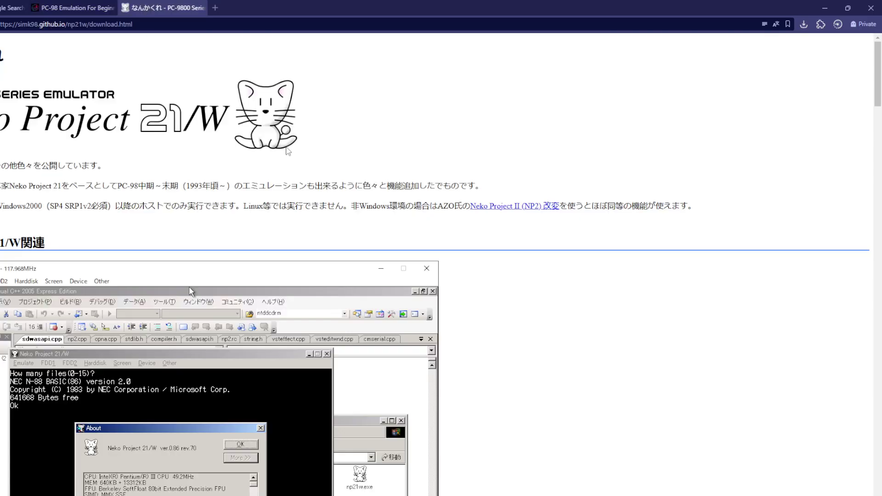
scroll(189, 286, "down", 3)
scroll(189, 207, "down", 3)
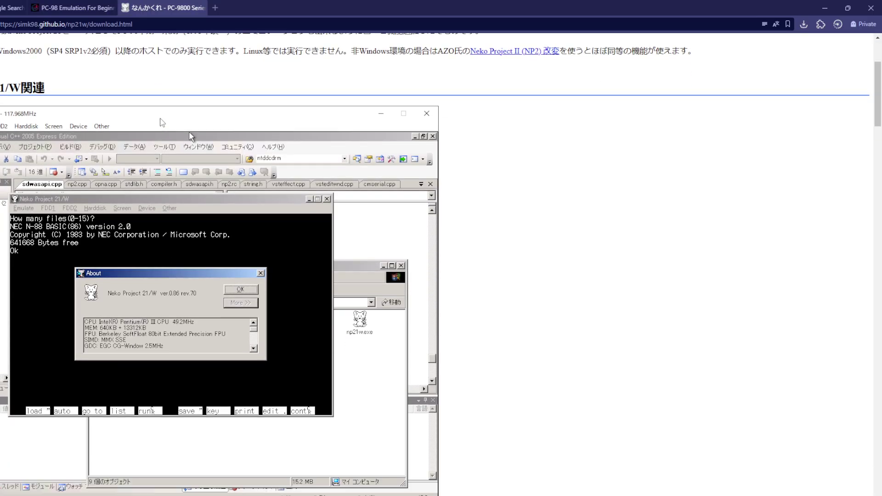
scroll(289, 145, "down", 4)
middle_click(501, 202)
scroll(300, 142, "down", 2)
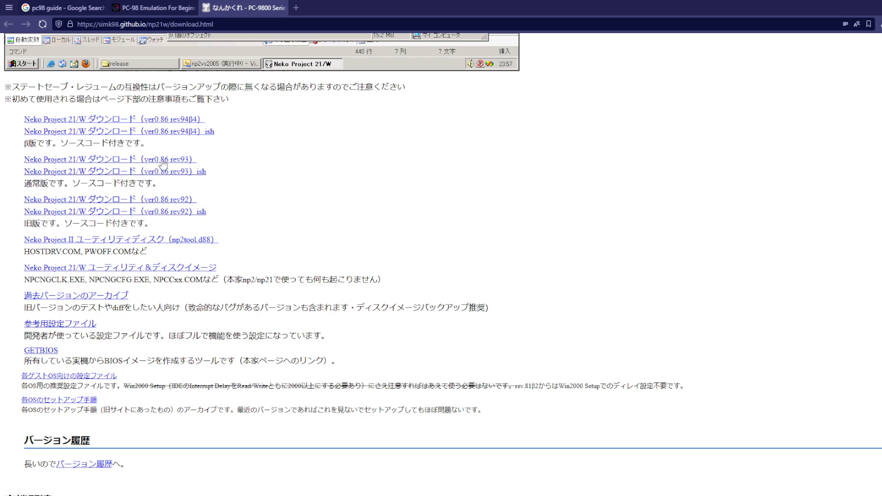
scroll(166, 124, "up", 5)
scroll(237, 186, "up", 5)
scroll(236, 186, "up", 1)
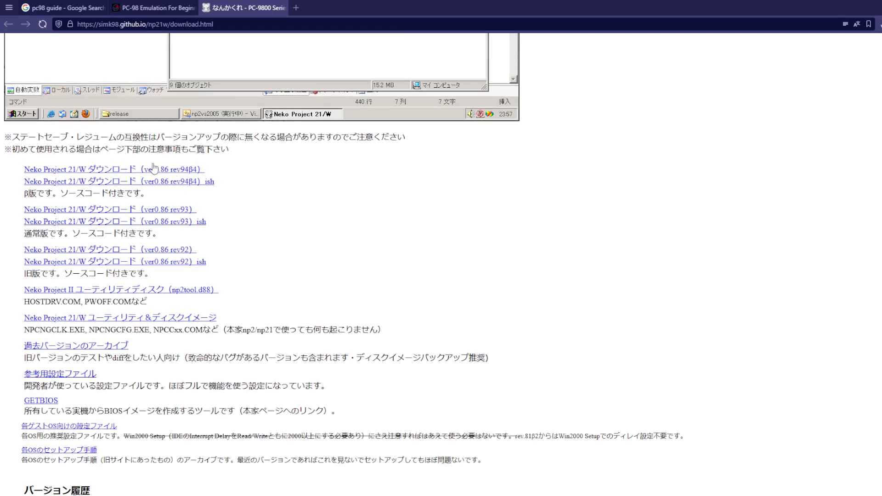
left_click_drag(214, 169, 27, 175)
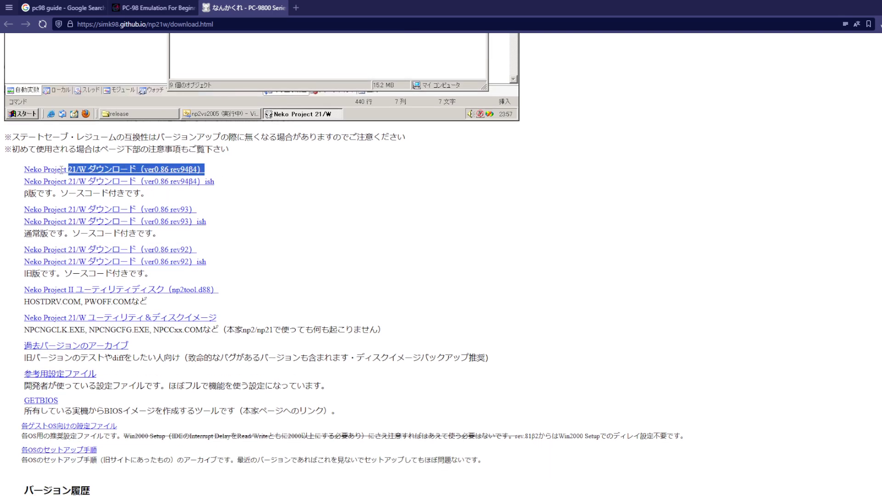
left_click(215, 175)
scroll(215, 170, "down", 2)
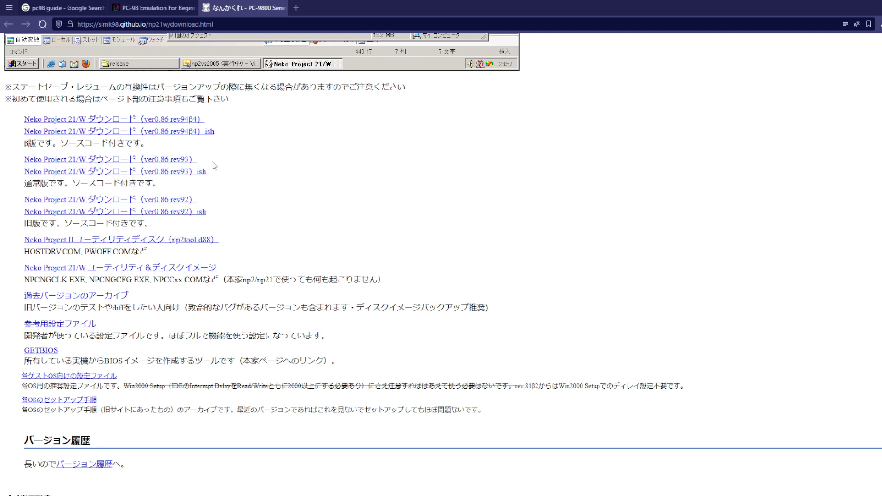
left_click_drag(197, 159, 24, 160)
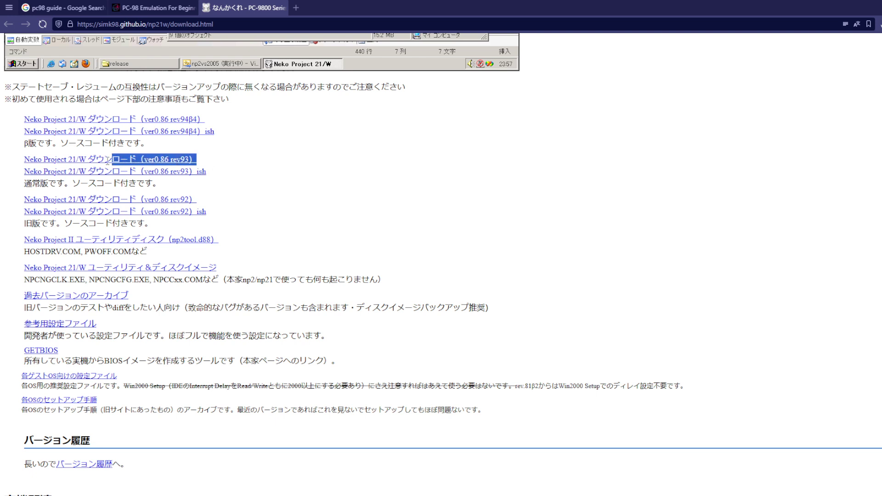
left_click(222, 160)
- Read the β版 and 通常版 release descriptions on the download page
mouse_move(49, 183)
left_mouse_down()
mouse_move(25, 183)
mouse_move(50, 182)
left_mouse_up()
left_click(49, 183)
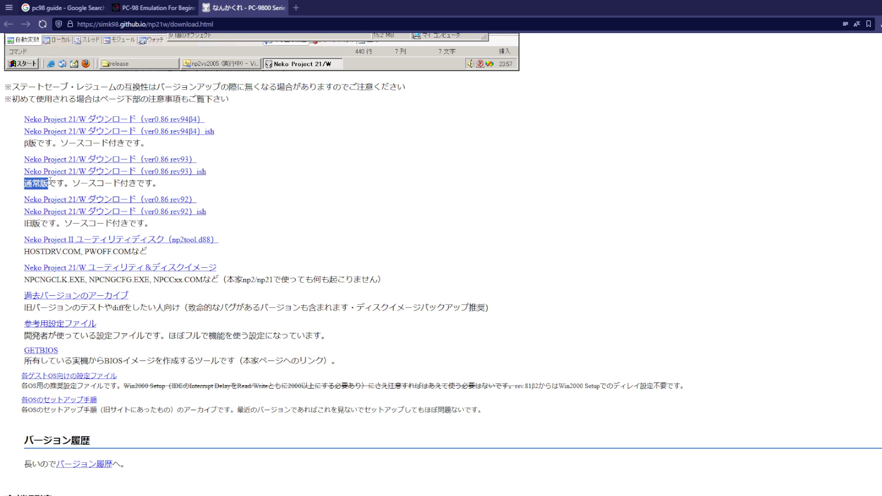
left_click(67, 179)
left_click_drag(23, 143, 52, 143)
left_click(51, 142)
left_click(71, 148)
mouse_move(162, 183)
left_mouse_down()
mouse_move(23, 184)
mouse_move(100, 184)
left_mouse_up()
left_click(159, 183)
left_click(193, 185)
- Select the ver0.86 rev93 link and open it in a new tab
left_click_drag(204, 160, 25, 164)
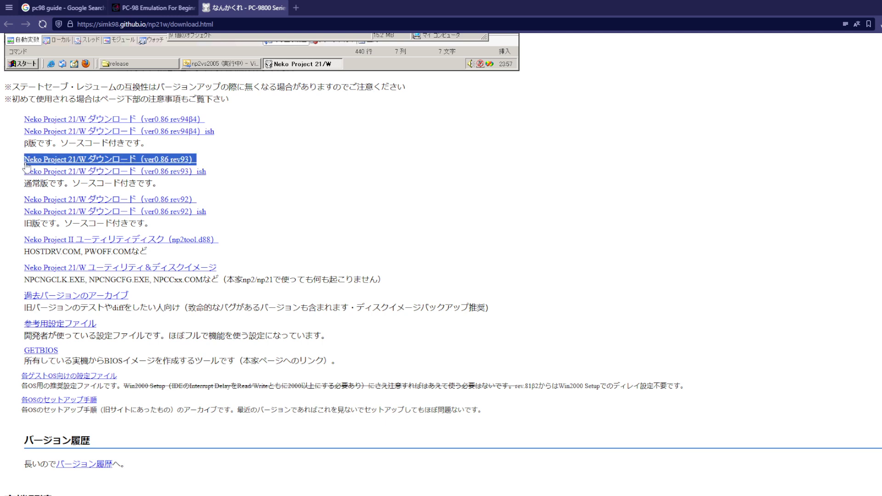
left_click(275, 172)
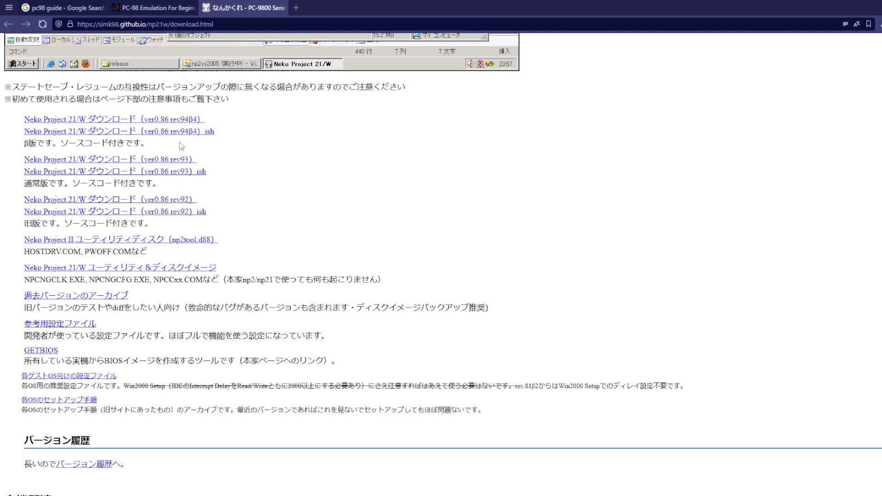
left_click_drag(198, 160, 23, 162)
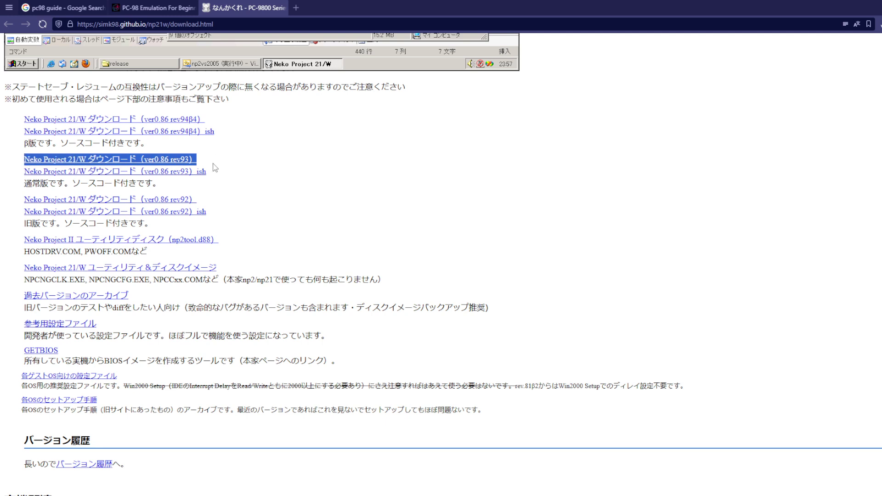
left_click_drag(210, 165, 81, 166)
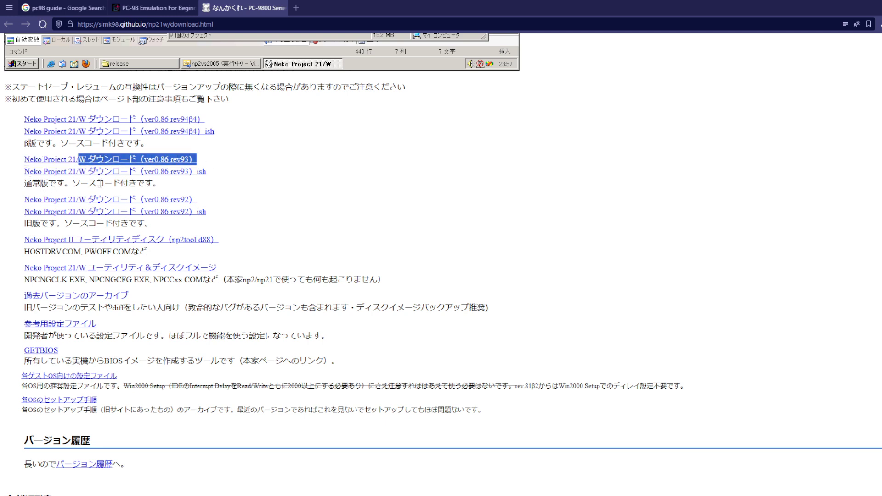
left_click(224, 167)
left_click_drag(199, 160, 24, 158)
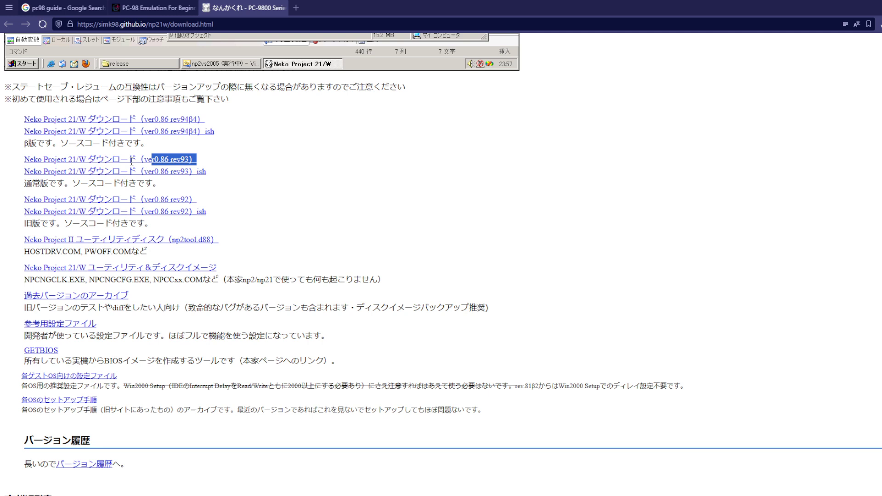
left_click(255, 162)
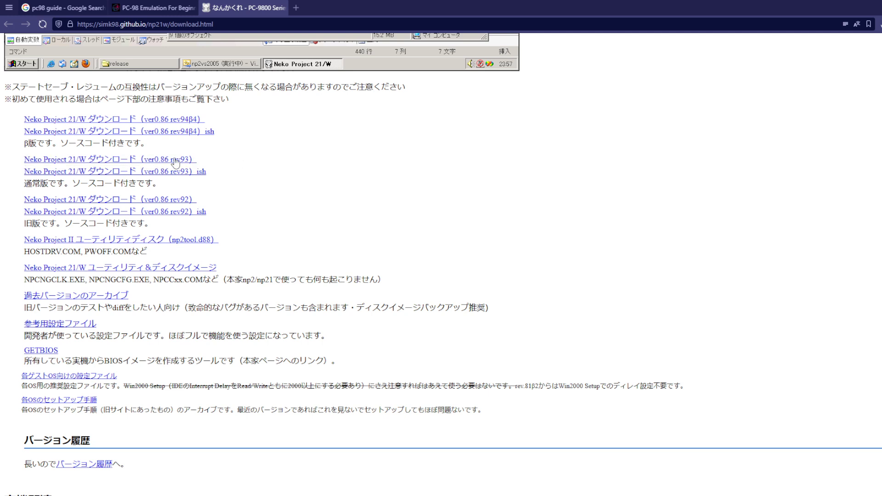
middle_click(175, 163)
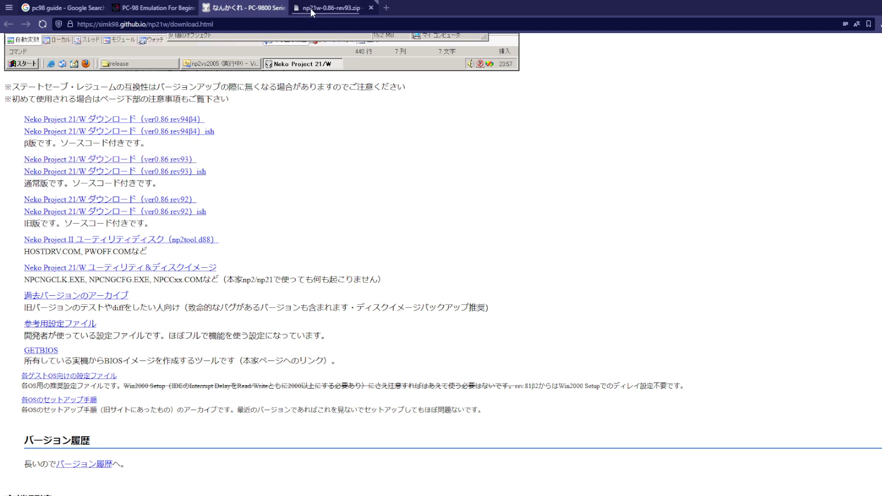
- Check the np21w-0.86-rev93.zip preview showing one 17 MB folder, then return to the guide
left_click(324, 8)
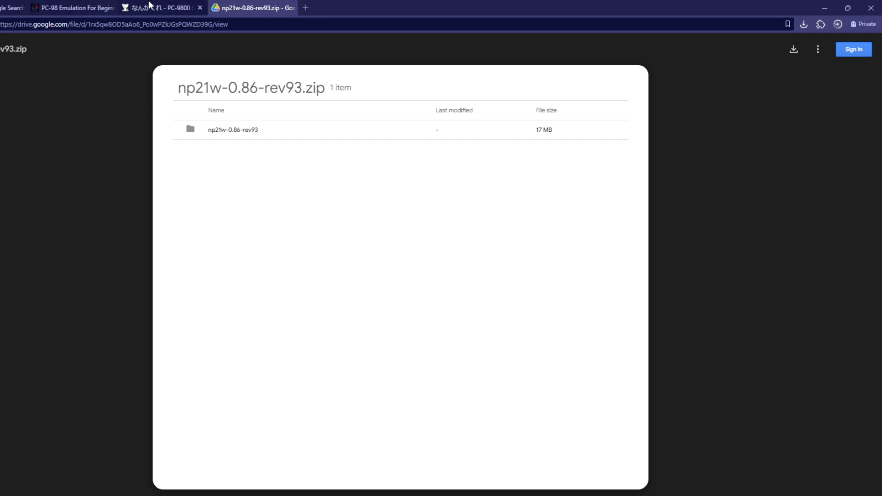
left_click(146, 5)
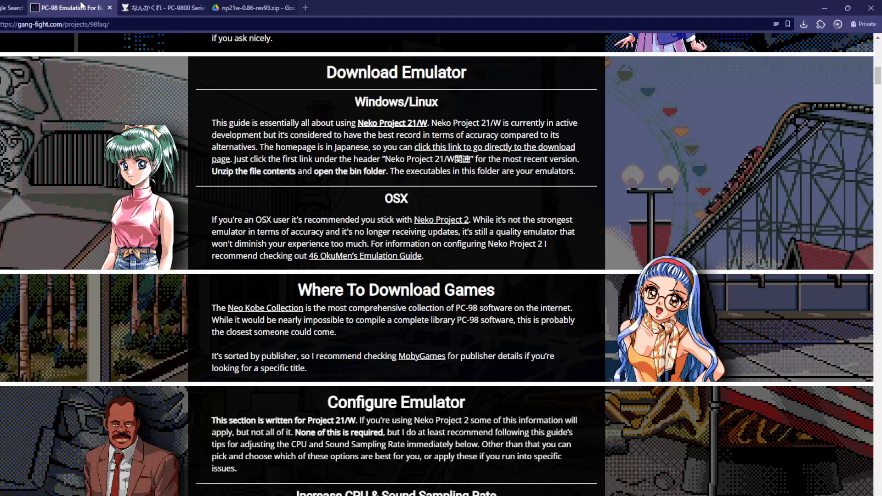
- Return to the PC-98 guide and close the emulator and Drive download tabs
key("ctrl+shift+Tab")
middle_click(145, 8)
middle_click(155, 8)
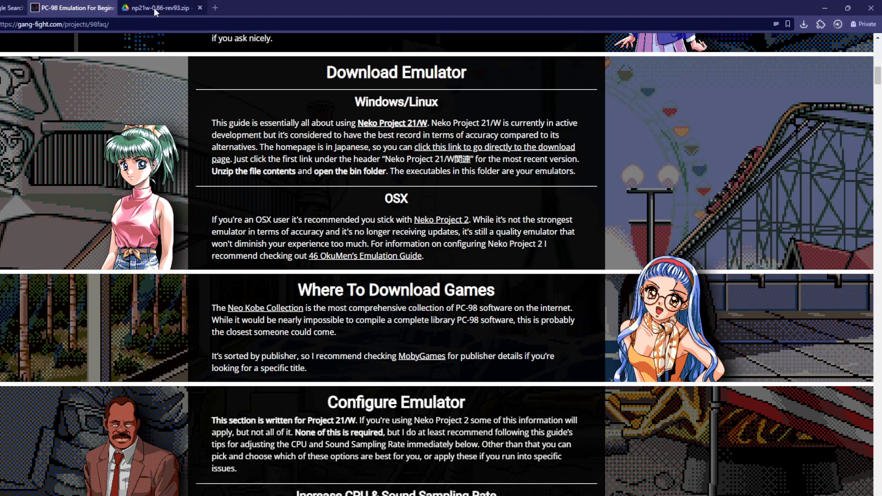
scroll(353, 168, "down", 5)
scroll(354, 168, "down", 5)
scroll(353, 168, "down", 8)
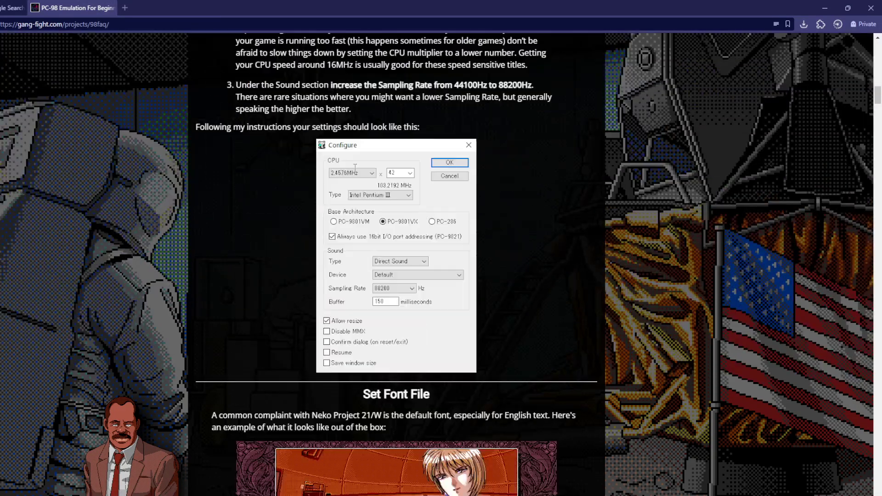
scroll(354, 169, "down", 4)
scroll(353, 169, "down", 2)
scroll(354, 169, "down", 2)
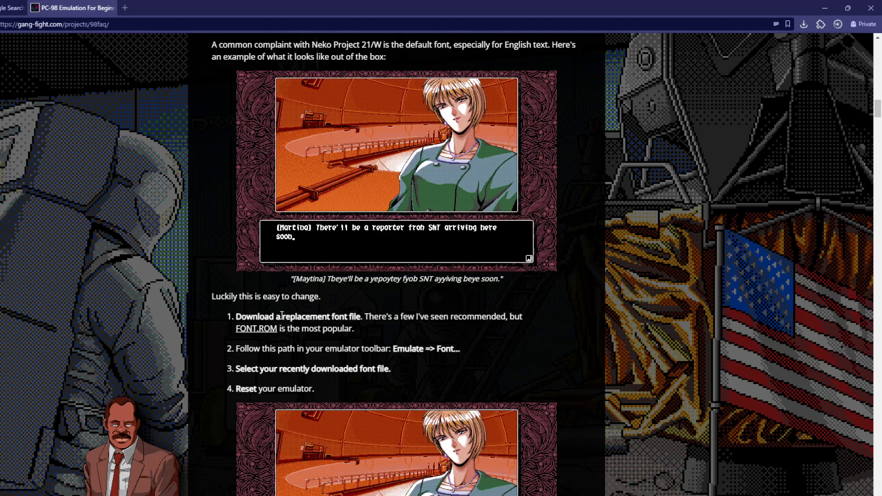
scroll(353, 168, "down", 3)
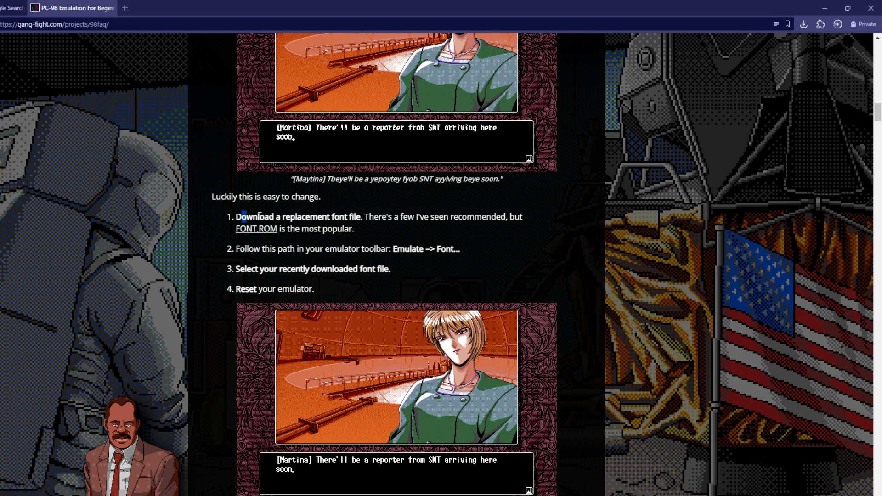
- Read the guide's replacement font file step, then switch to the testfolder window
left_click_drag(236, 217, 341, 214)
left_click(341, 214)
scroll(255, 234, "up", 15)
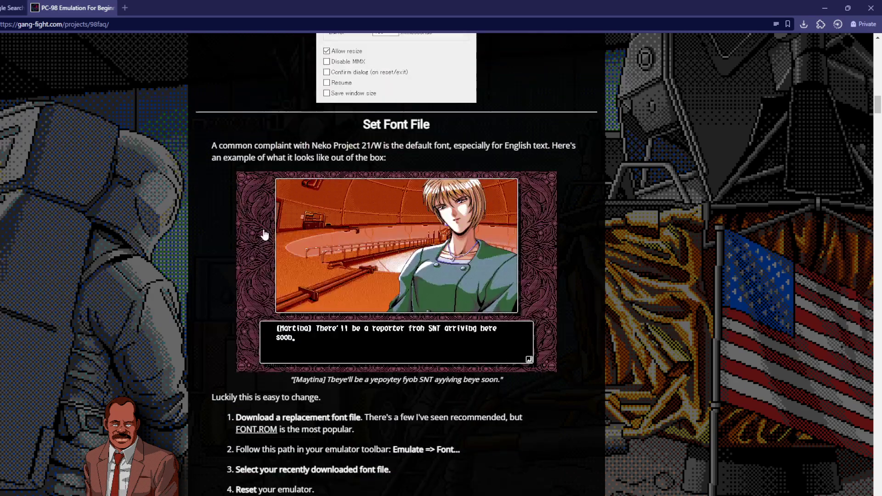
scroll(264, 234, "up", 3)
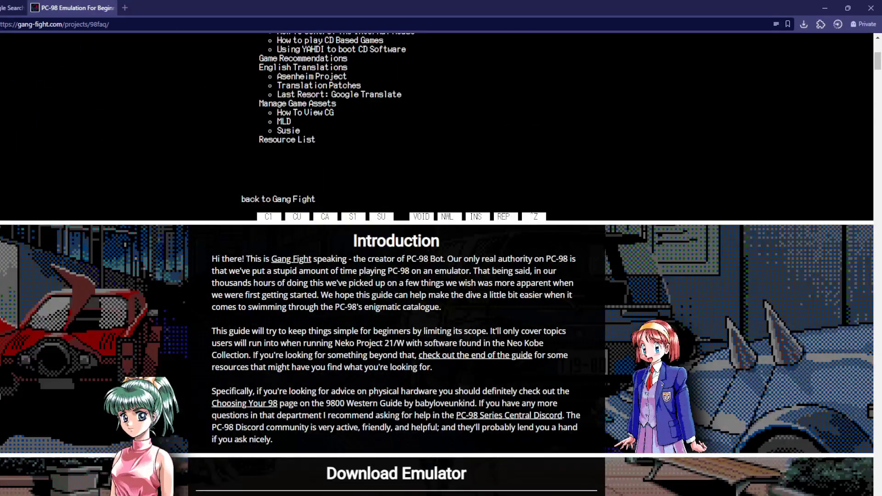
scroll(324, 318, "up", 3)
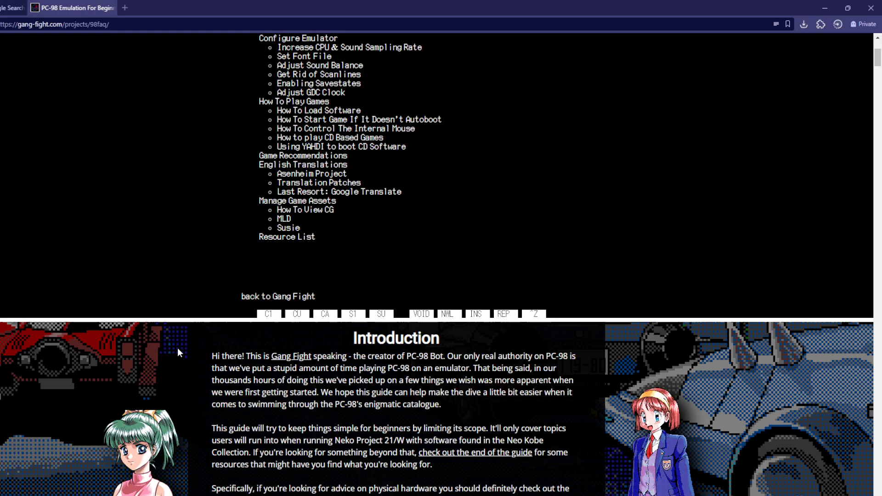
scroll(324, 318, "down", 5)
scroll(324, 319, "up", 2)
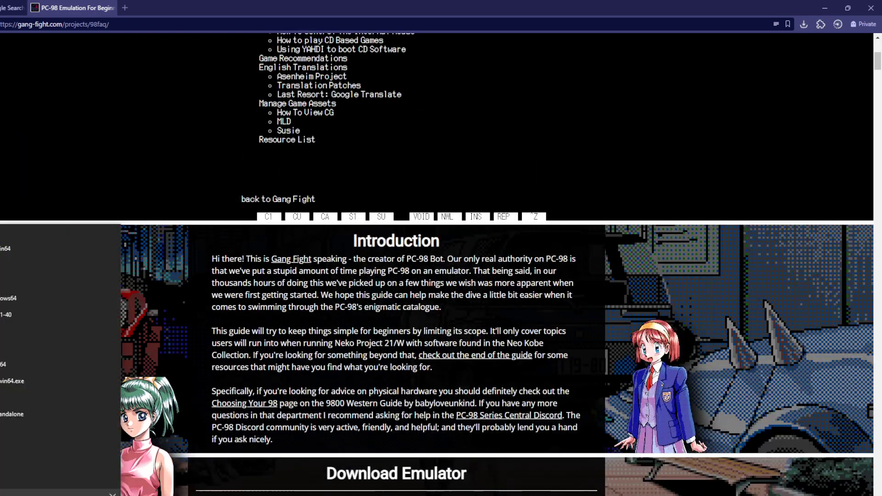
key("alt+Tab")
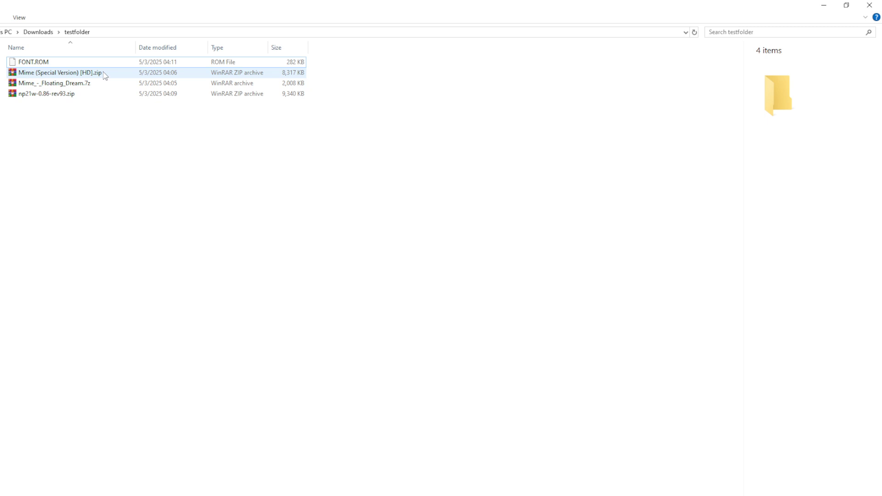
- Extract Mime (Special Version).hdi from the Mime HD zip into testfolder
double_click(59, 72)
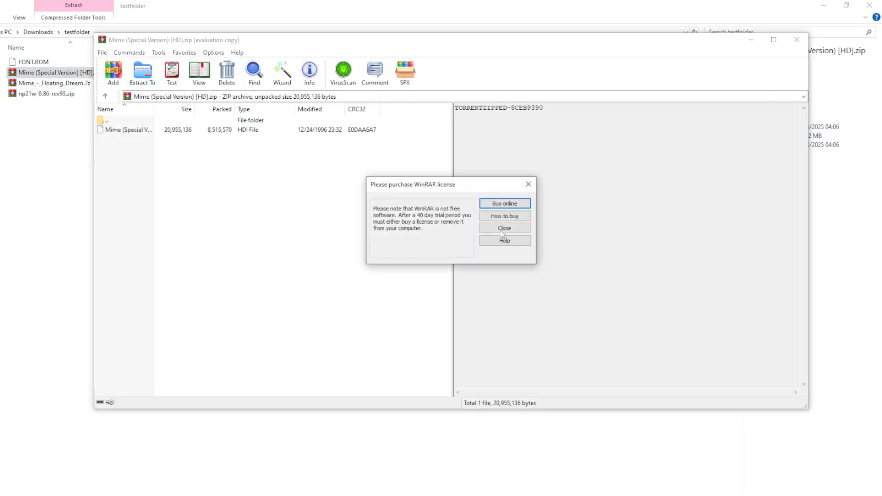
left_click(503, 236)
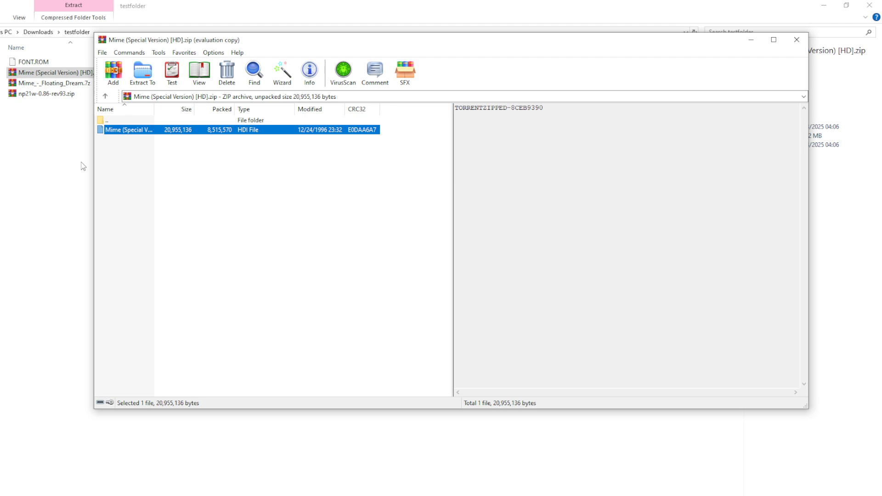
left_click_drag(165, 129, 83, 165)
left_click(145, 267)
key("alt+Tab")
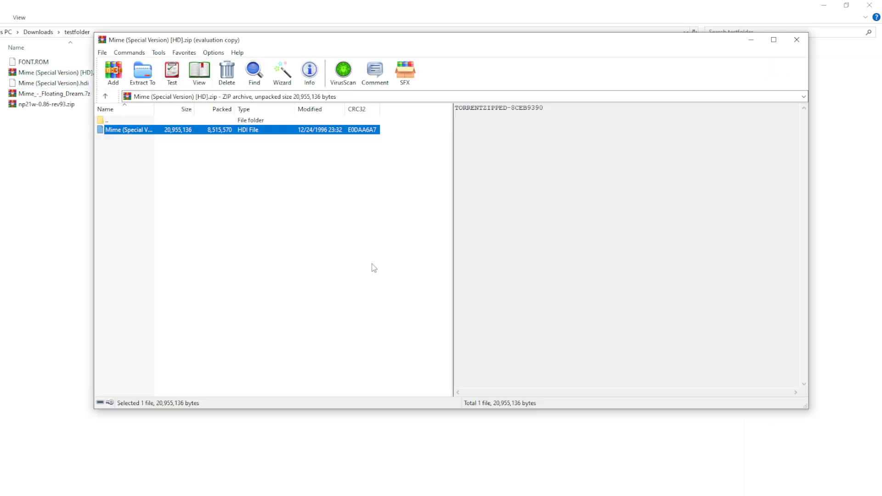
left_click(797, 40)
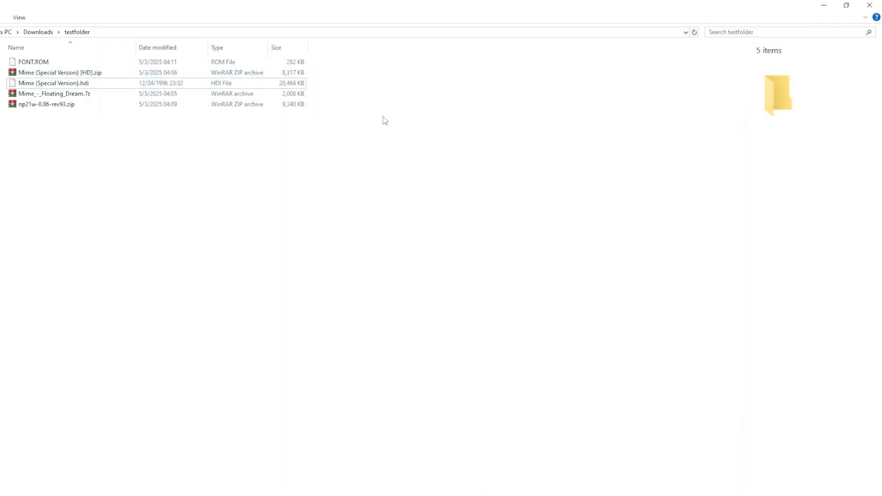
- Extract Mime_-_Floating_Dream.7z into its own folder
double_click(256, 95)
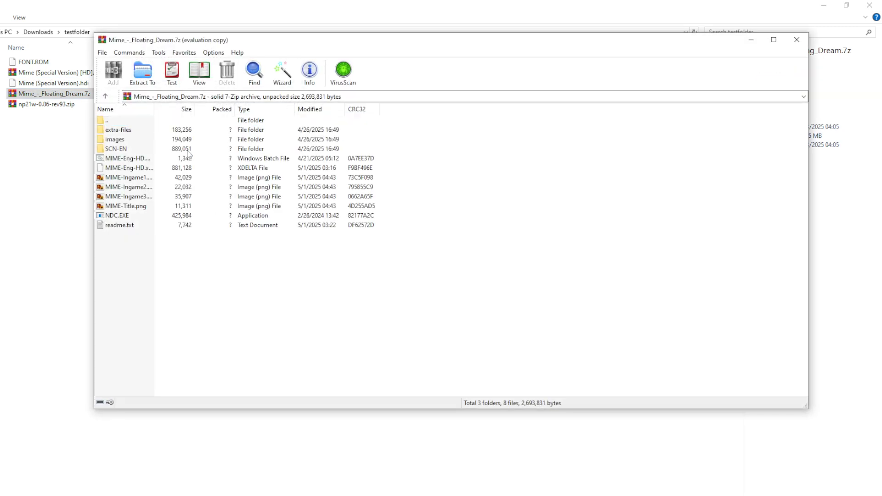
left_click(504, 227)
left_click(143, 72)
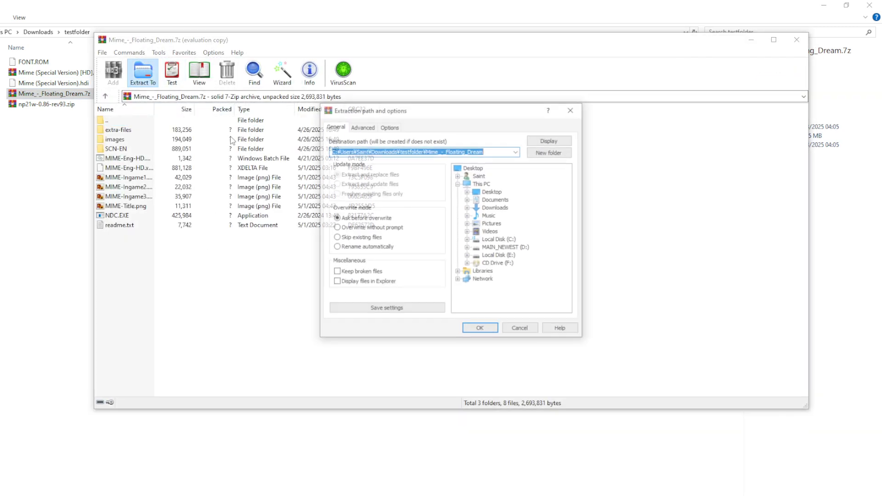
left_click(481, 331)
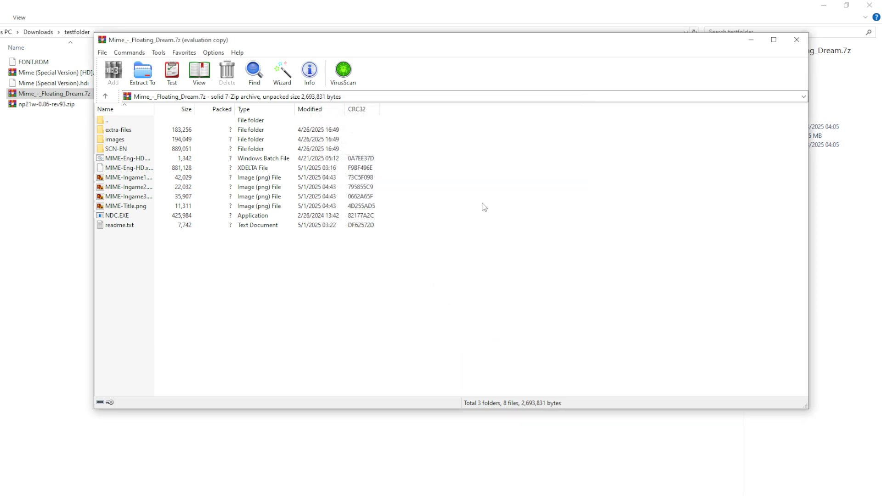
left_click(796, 39)
- Extract np21w-0.86-rev93.zip into its own folder in testfolder
left_click(262, 116)
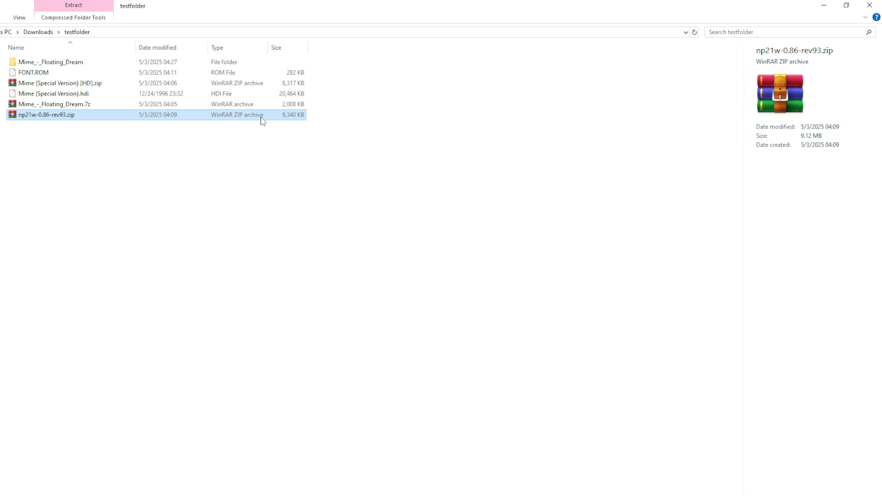
double_click(262, 117)
left_click(143, 73)
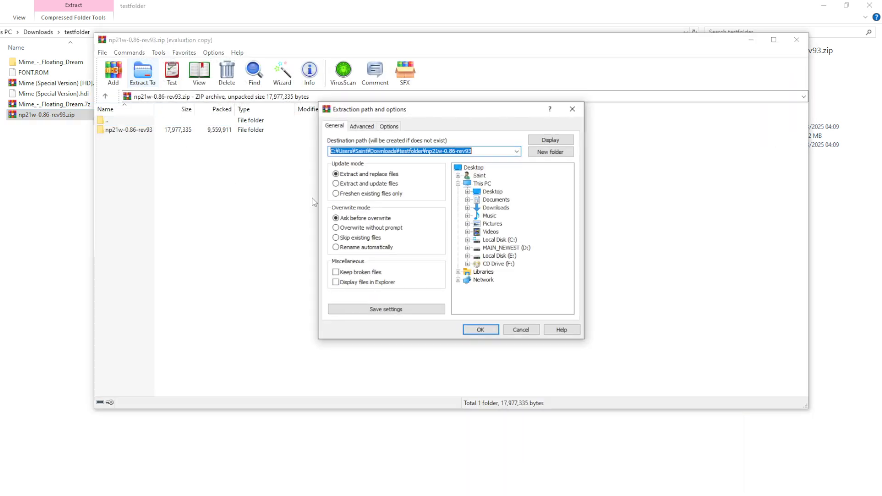
left_click(503, 229)
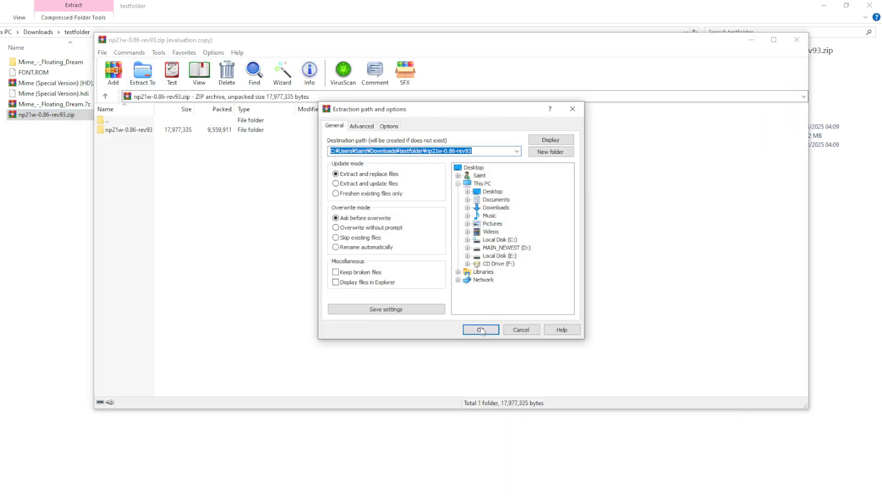
left_click(482, 330)
left_click(797, 39)
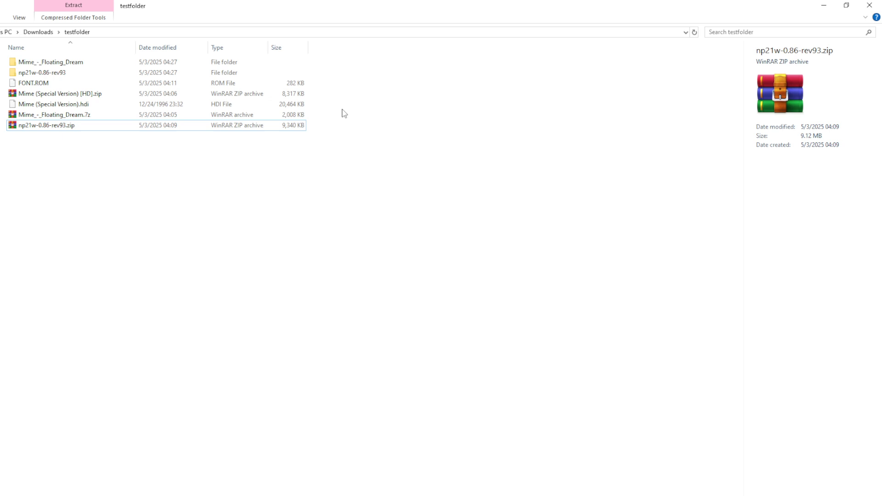
left_click(42, 72)
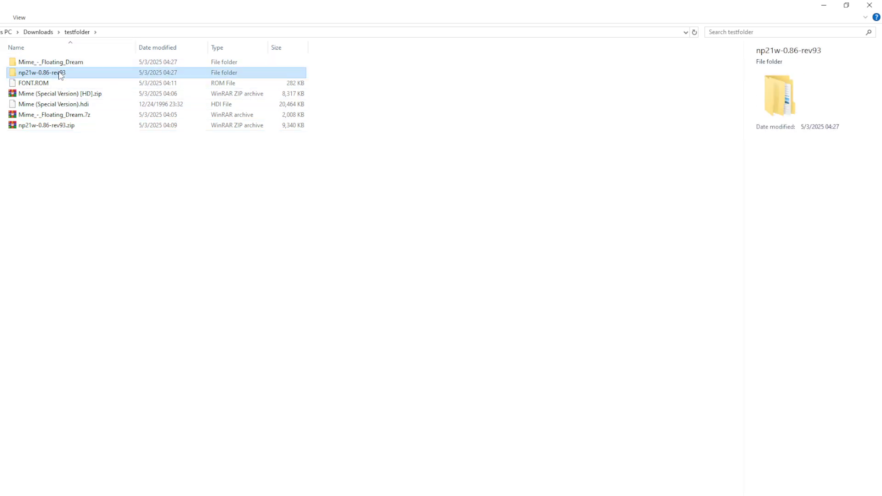
left_click(54, 114)
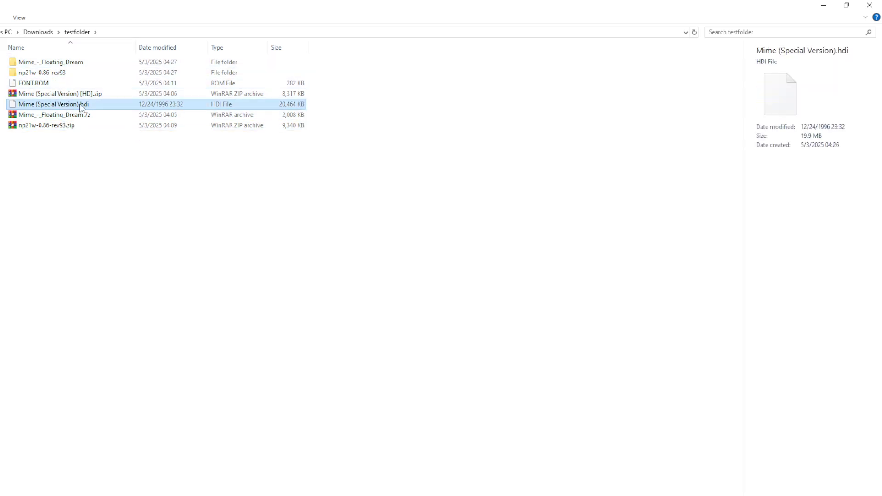
- Move Mime (Special Version).hdi into the Mime_-_Floating_Dream folder and confirm it's there
double_click(52, 63)
left_click(76, 32)
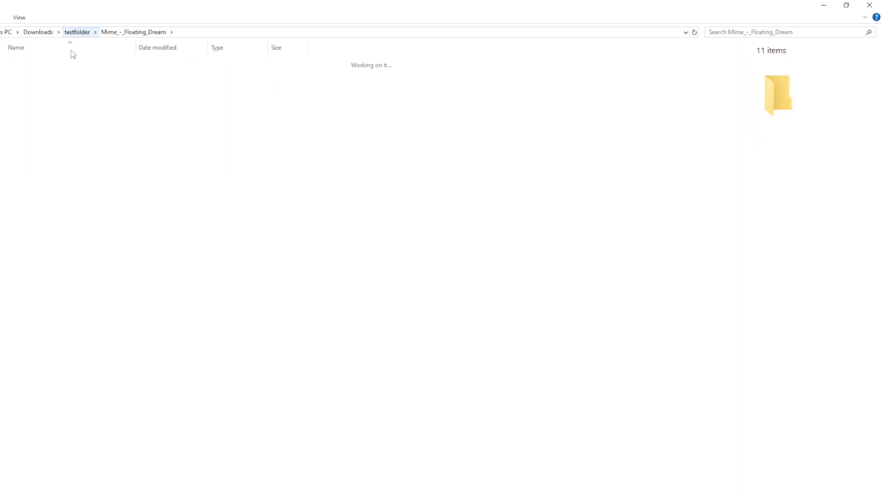
left_click(61, 105)
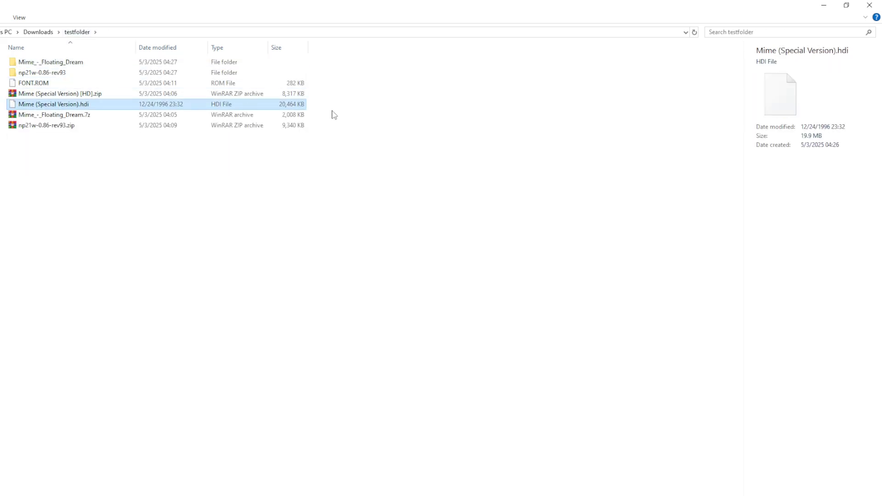
left_click_drag(255, 108, 135, 64)
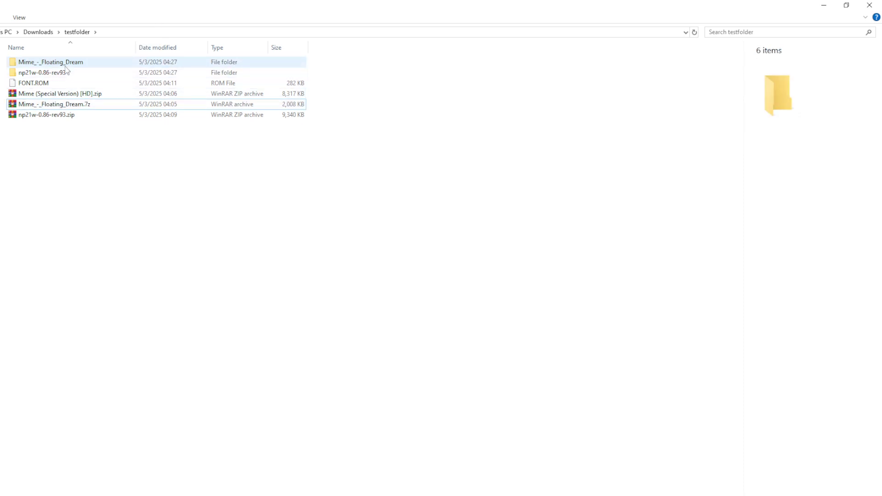
double_click(50, 62)
left_click(53, 93)
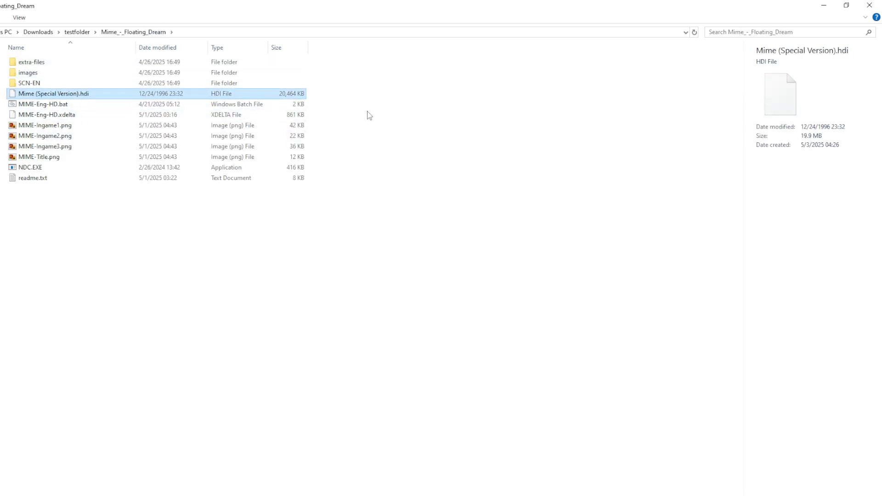
key("alt+Up")
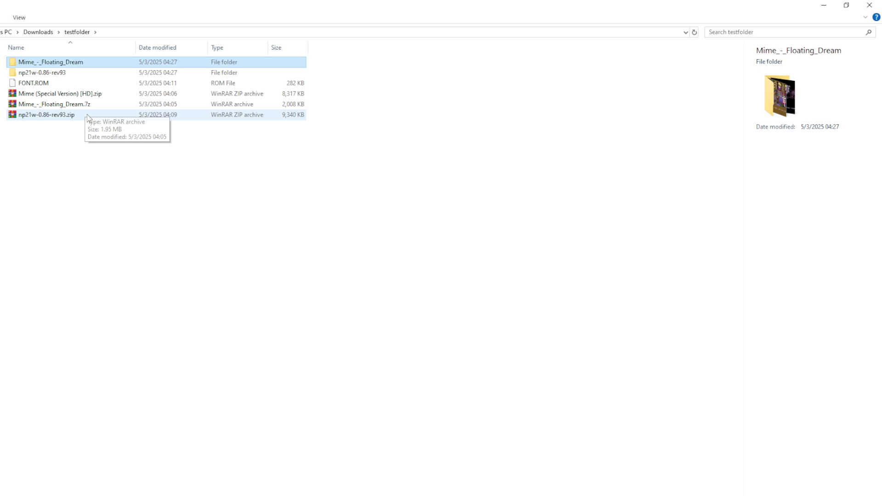
- Re-extract the HDI from the Mime HD zip into Mime_-_Floating_Dream, replacing the existing file
double_click(60, 93)
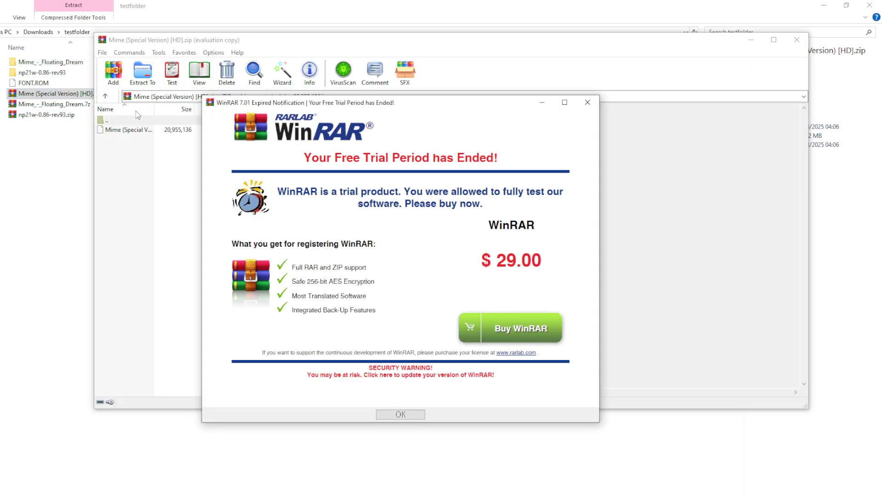
left_click(508, 205)
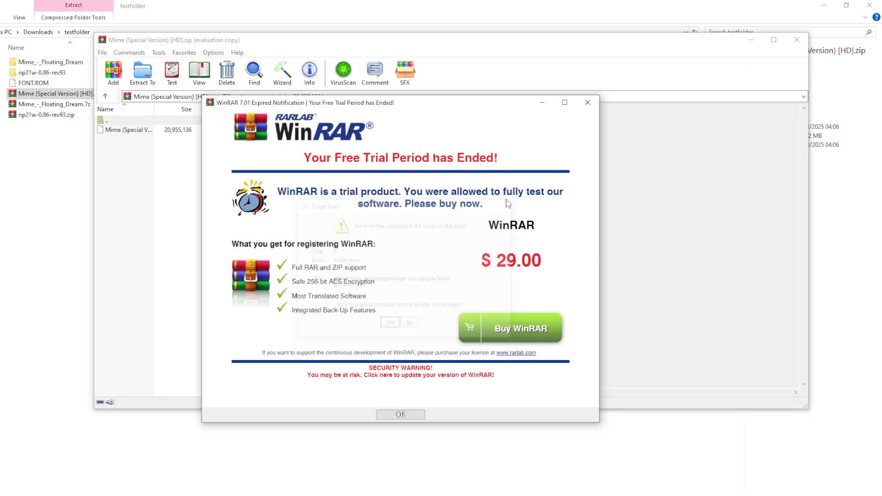
left_click(587, 102)
key("Escape")
double_click(77, 67)
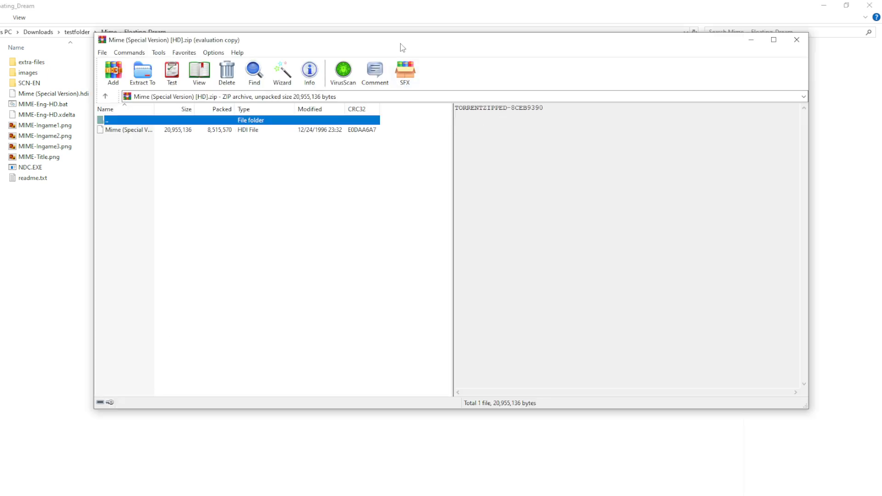
left_click_drag(179, 143, 132, 227)
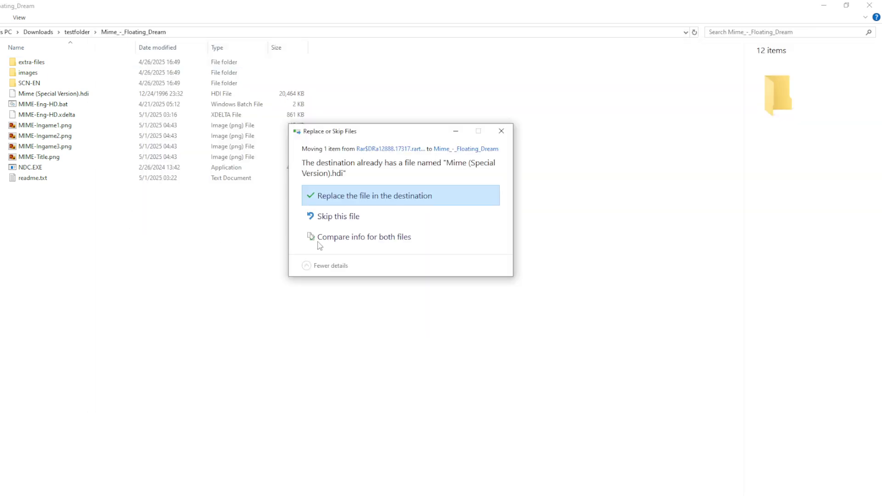
left_click(385, 199)
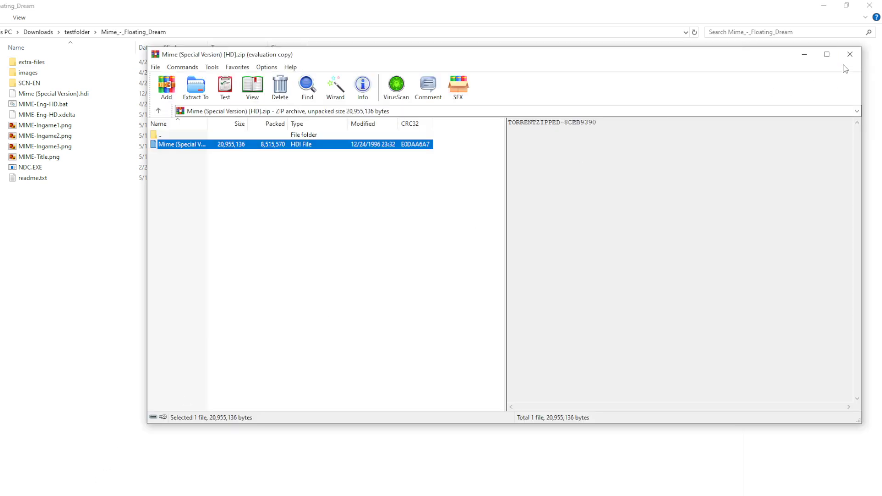
left_click(849, 54)
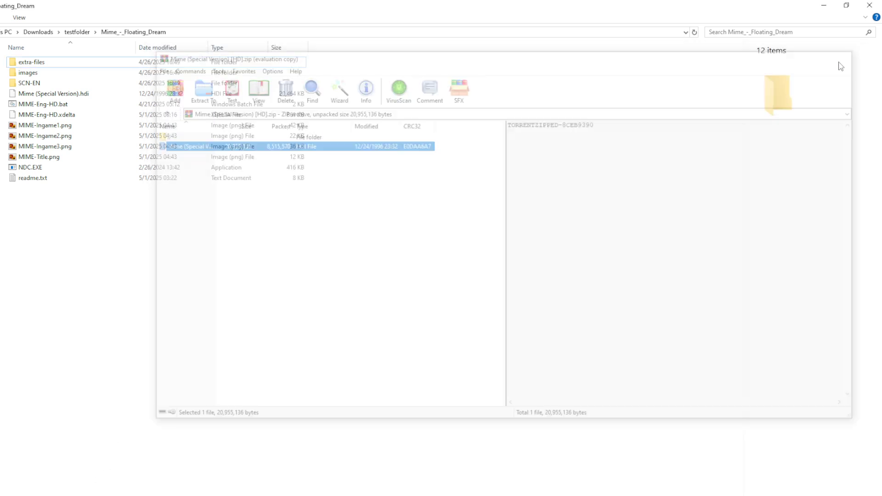
left_click(222, 105)
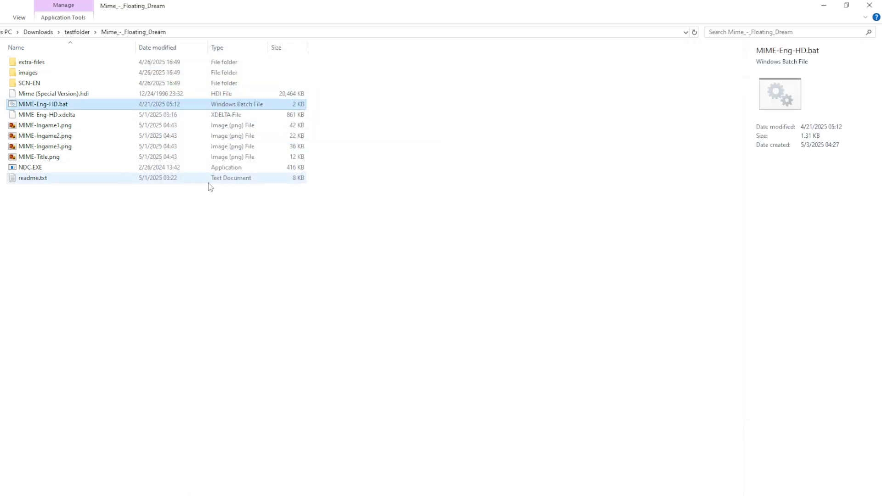
- Run MIME-Eng-HD.bat to write the SCN-EN files into the HDI, then close the console
double_click(221, 105)
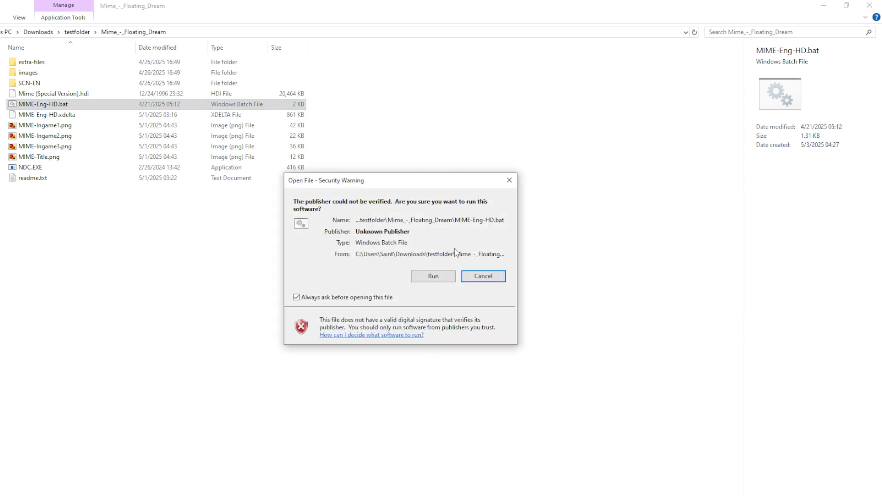
left_click(438, 272)
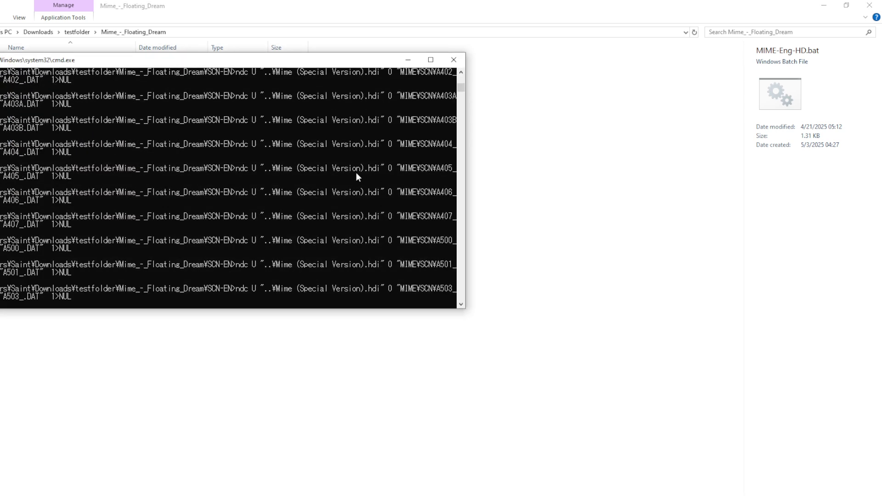
left_click_drag(298, 66, 403, 73)
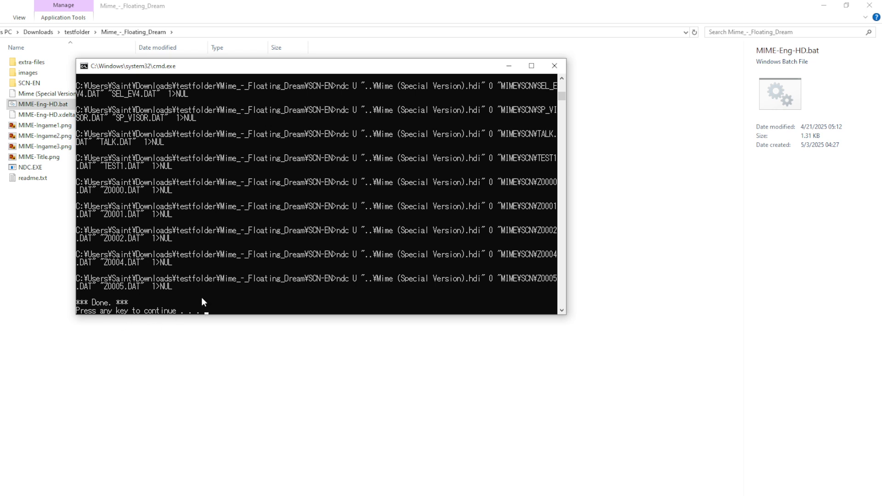
key("Return")
left_click(262, 207)
left_click(262, 94)
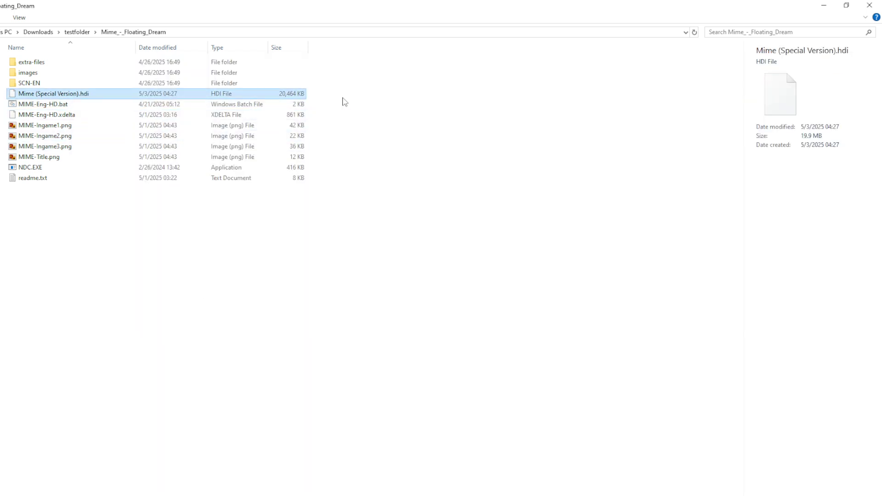
left_click(344, 102)
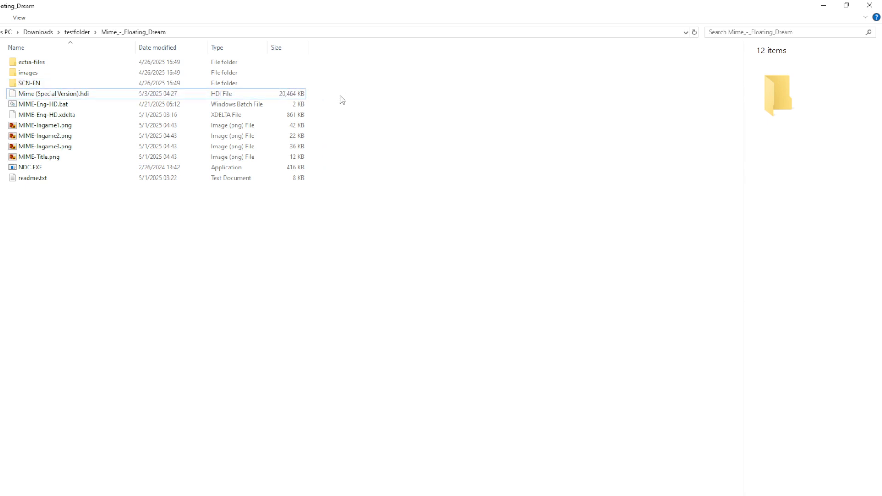
left_click(104, 94)
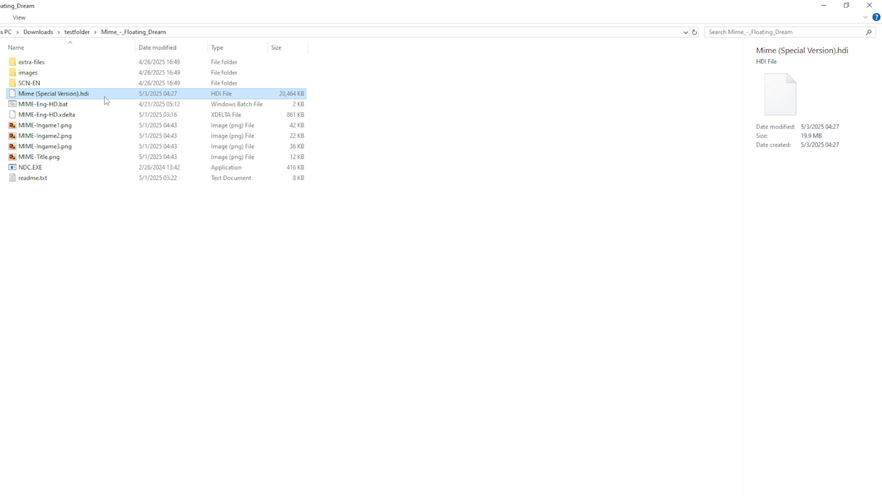
- Cut Mime (Special Version).hdi and go up to testfolder
right_click(104, 96)
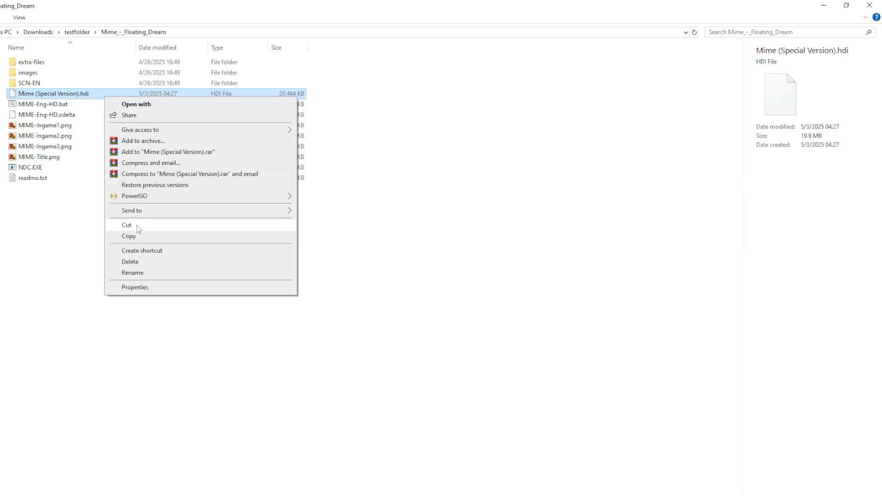
left_click(131, 226)
left_click(77, 32)
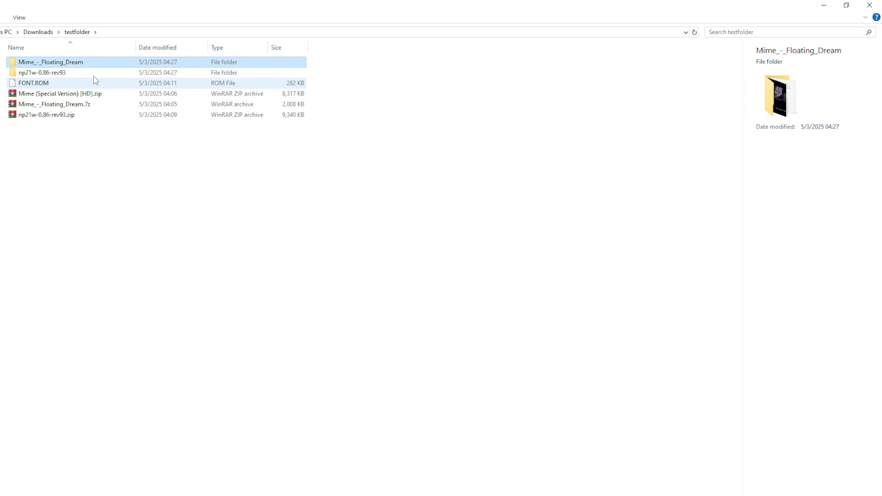
- Browse the np21w-0.86-rev93 and Mime_-_Floating_Dream folders, ending back in testfolder
double_click(93, 72)
double_click(140, 62)
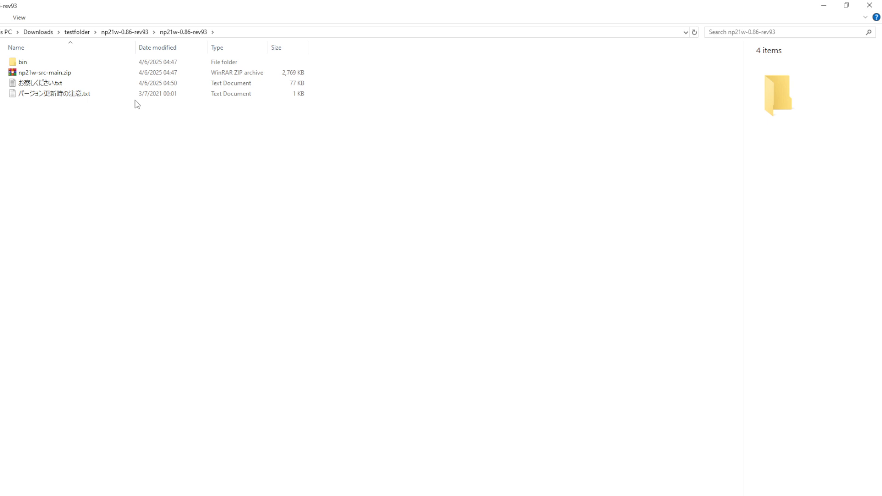
left_click(77, 32)
double_click(48, 61)
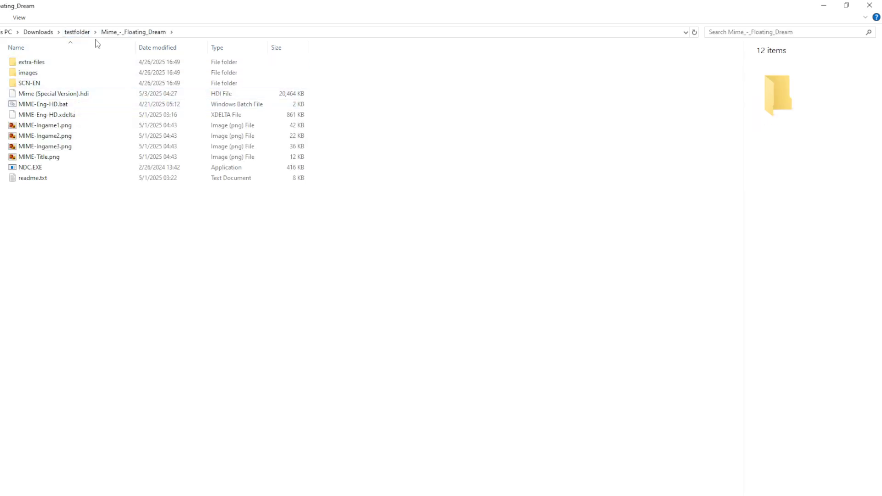
left_click(76, 31)
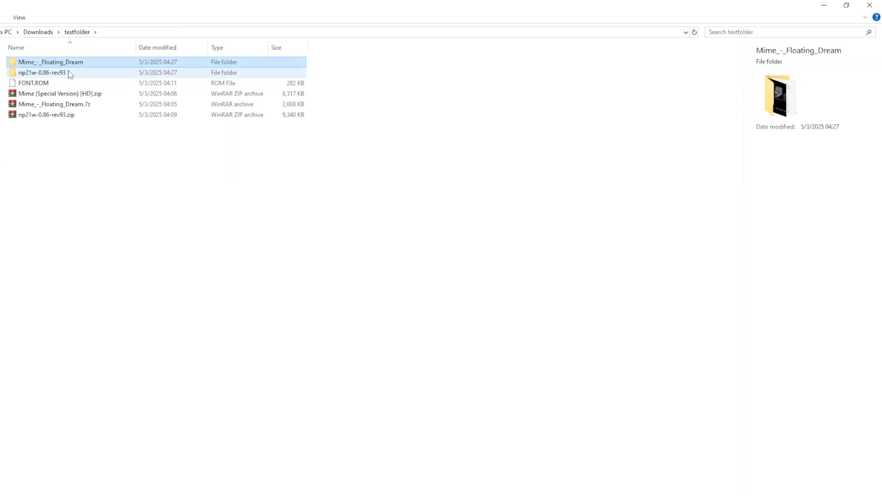
- Move FONT.ROM into np21w-0.86-rev93\np21w-0.86-rev93\bin and check it arrived
left_click(69, 73)
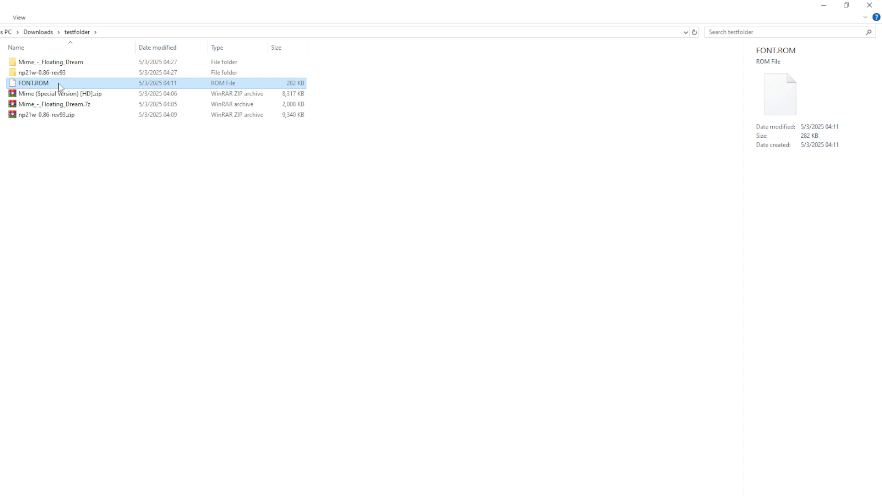
left_click_drag(59, 83, 96, 62)
double_click(71, 73)
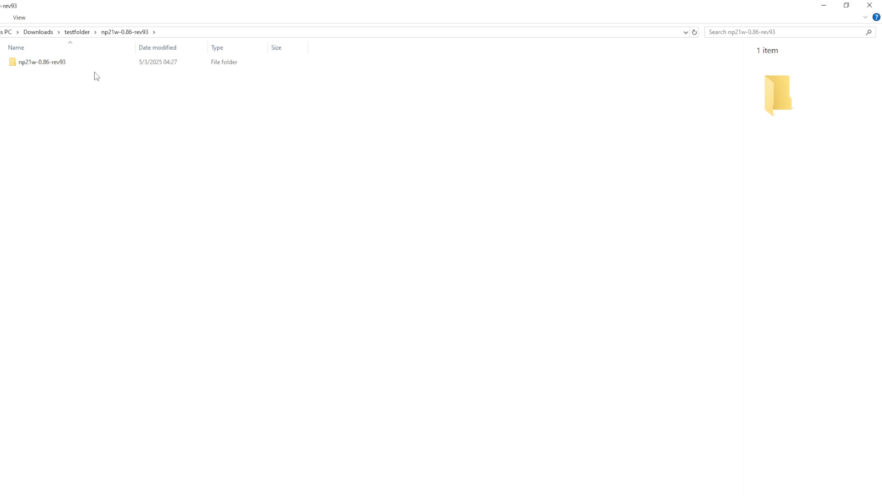
double_click(88, 62)
double_click(82, 63)
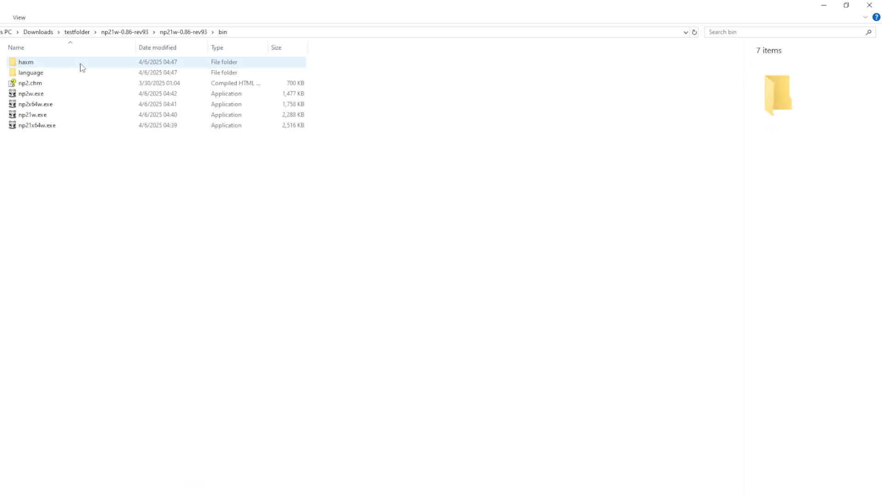
left_click(183, 31)
left_click_drag(83, 73, 104, 63)
double_click(96, 62)
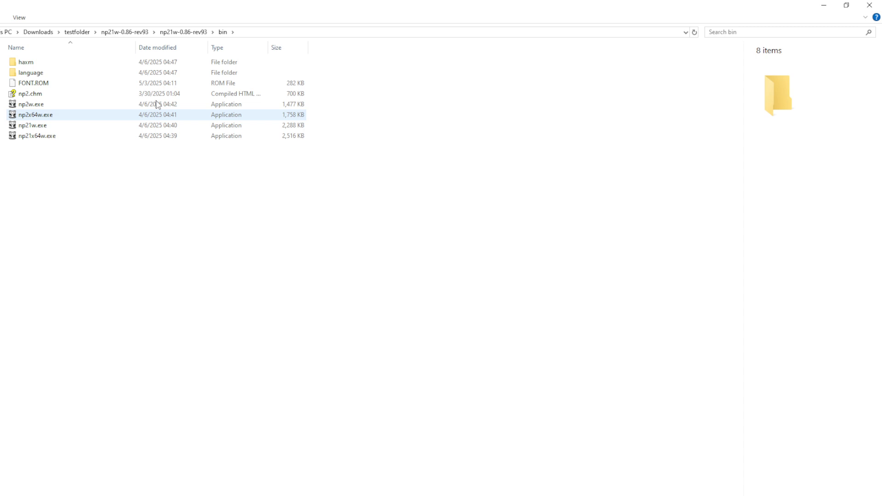
left_click(183, 32)
double_click(62, 62)
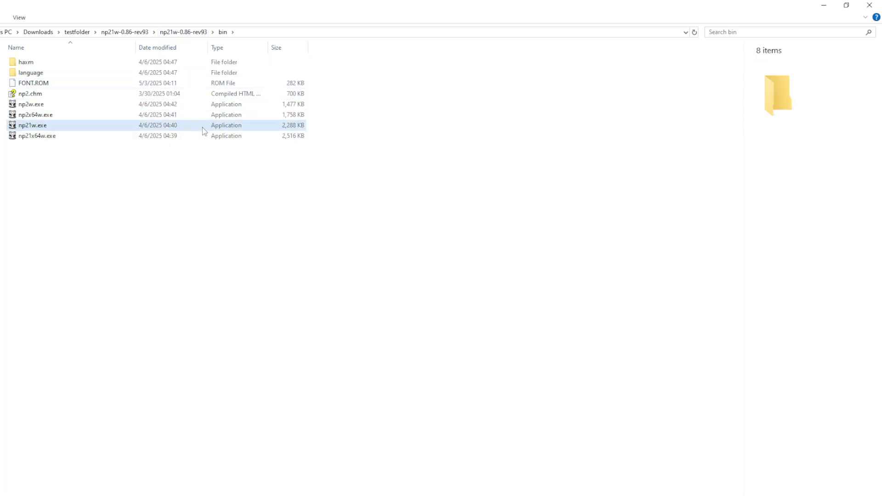
- Look over the emulator programs in bin and select np21w.exe
left_click(207, 125)
left_click(318, 127)
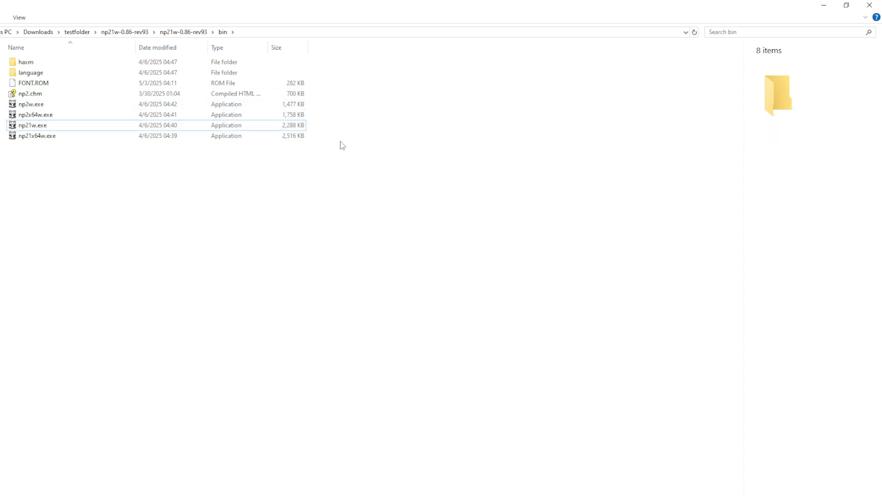
left_click_drag(316, 158, 304, 104)
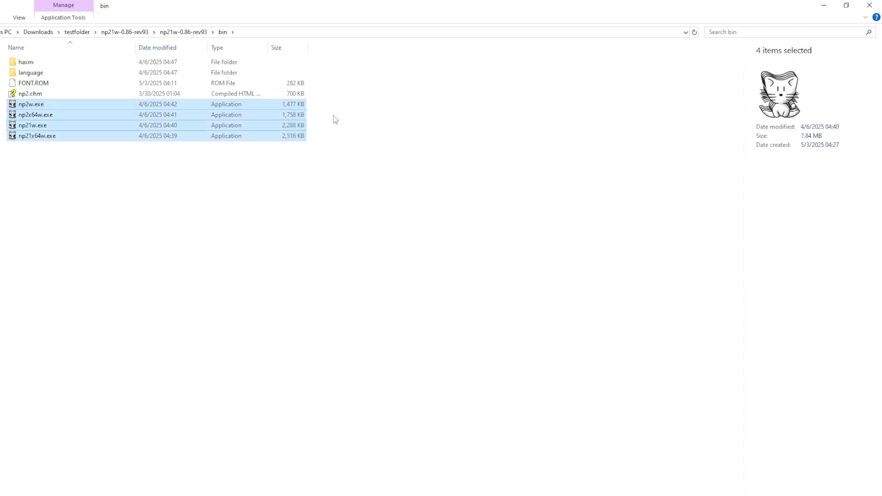
left_click(322, 134)
left_click(295, 129)
left_click(340, 134)
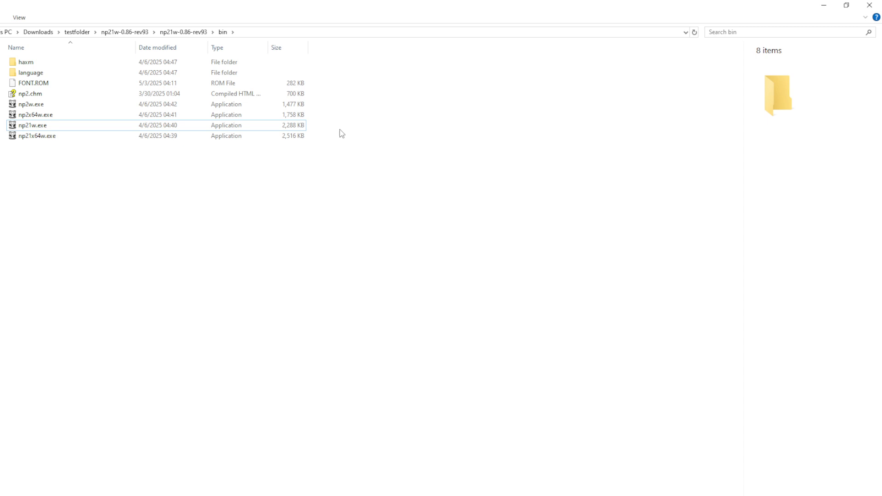
left_click(180, 126)
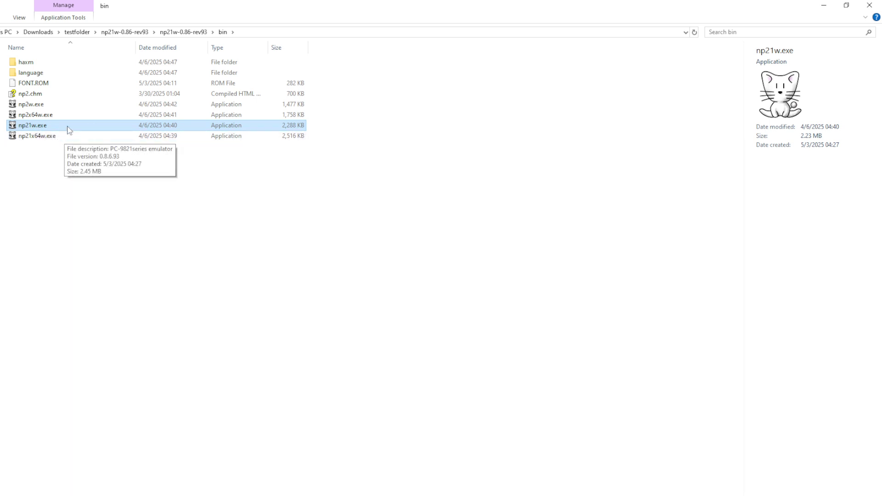
left_click(53, 137)
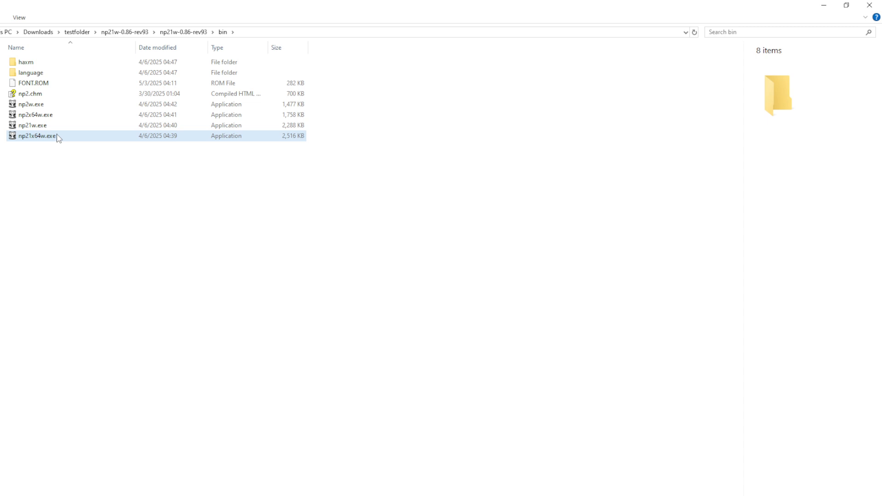
left_click(58, 127)
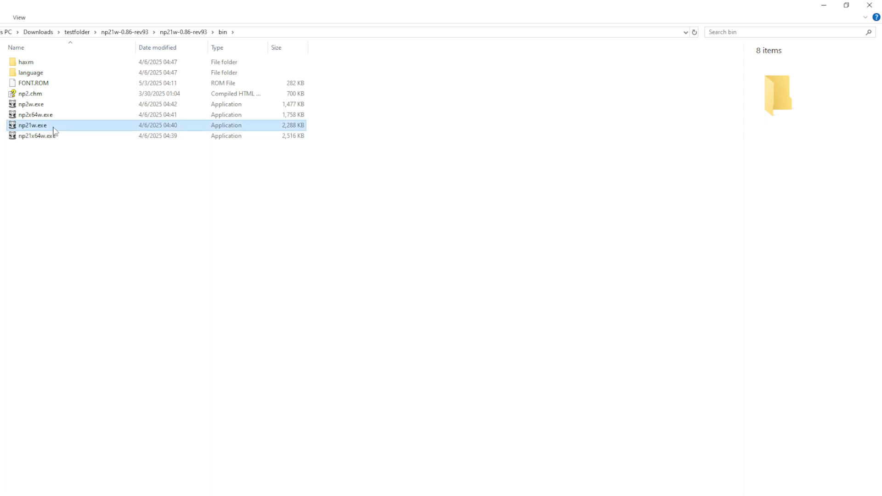
- Launch np21w.exe past the security warning, reposition its window, then minimise it
double_click(147, 129)
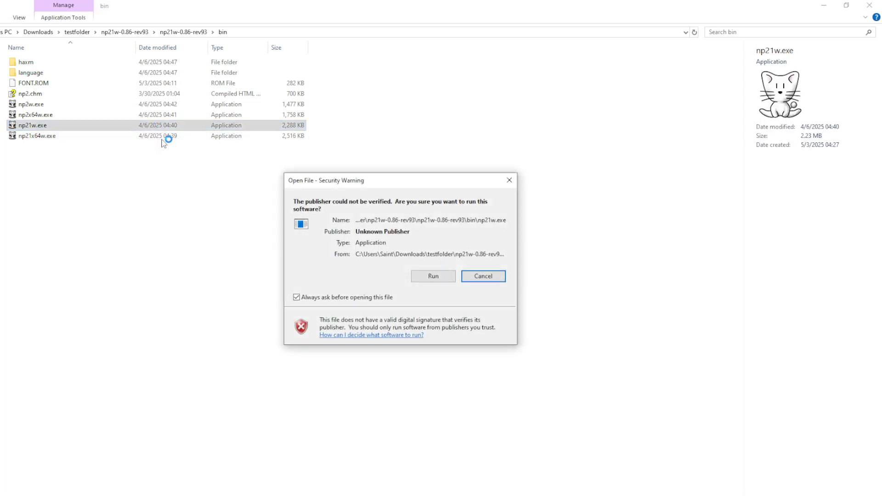
left_click(433, 276)
left_click_drag(132, 13, 319, 115)
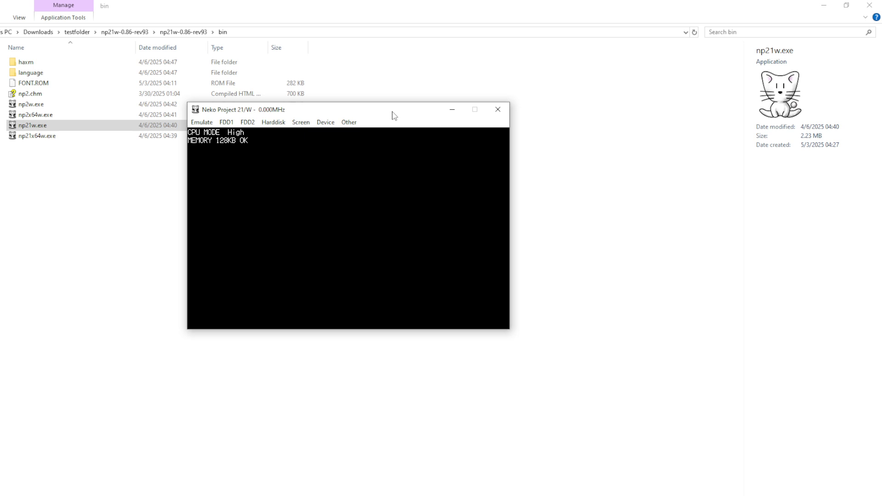
left_click(273, 122)
mouse_move(301, 122)
left_click(320, 113)
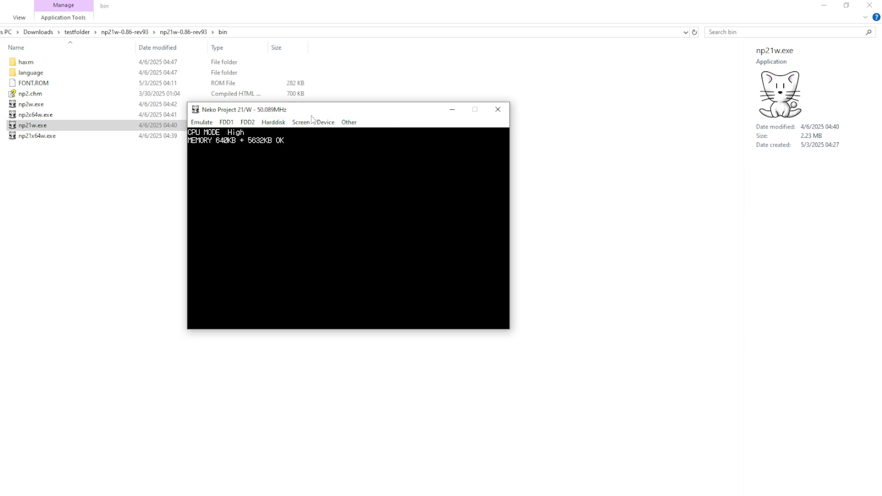
left_click(93, 369)
mouse_move(65, 490)
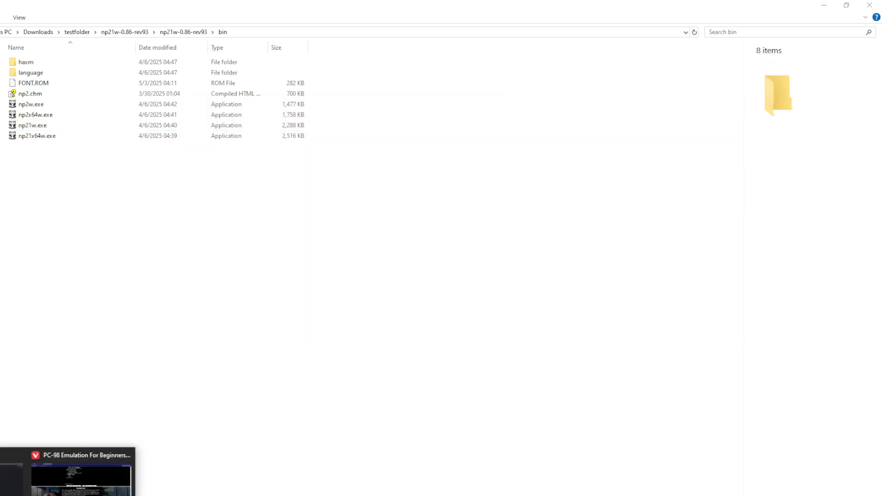
- Bring the Gang Fight PC-98 guide browser window forward
left_click(79, 479)
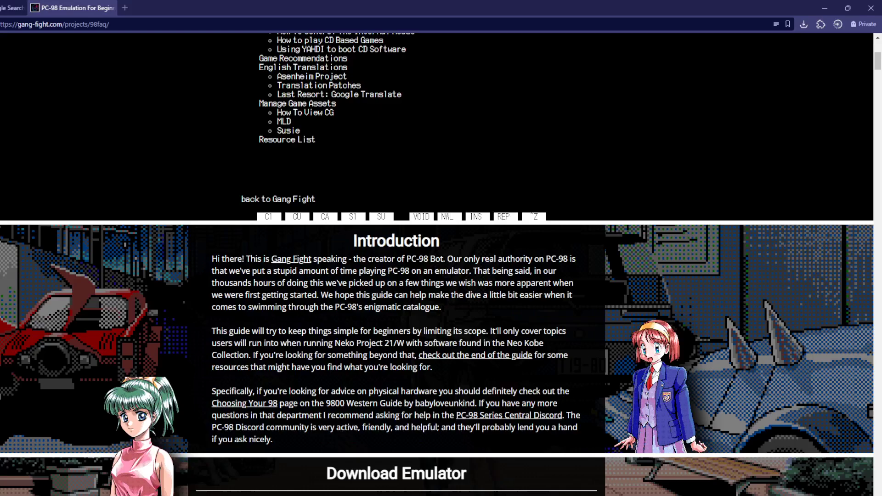
left_click_drag(338, 110, 551, 104)
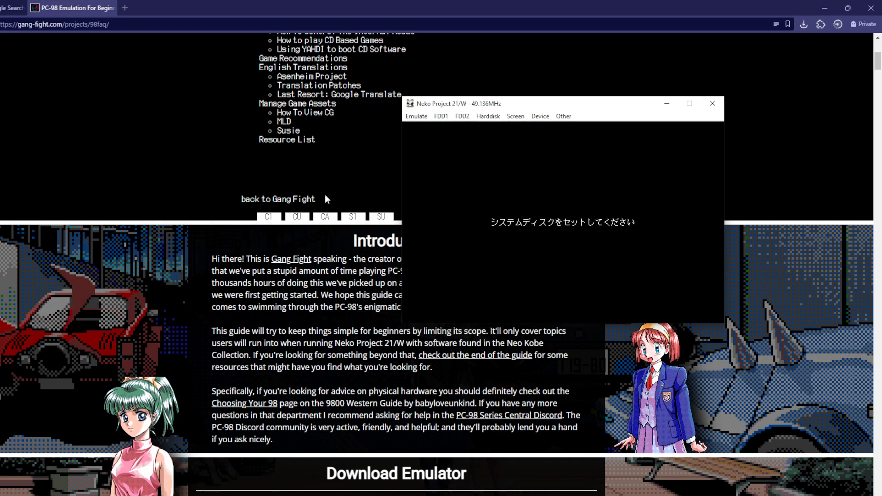
scroll(325, 195, "down", 3)
scroll(325, 196, "down", 5)
scroll(325, 196, "down", 2)
scroll(331, 213, "up", 2)
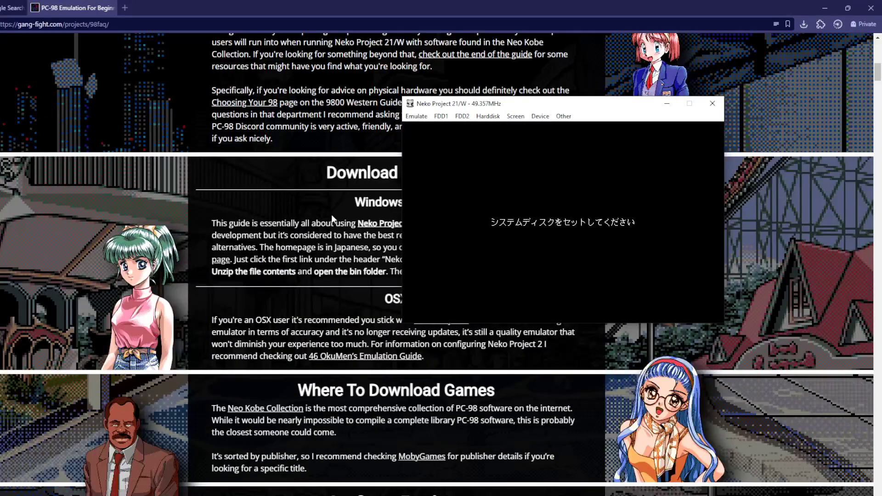
scroll(332, 215, "down", 4)
scroll(336, 218, "down", 3)
scroll(337, 218, "up", 3)
mouse_move(497, 104)
left_mouse_down()
mouse_move(493, 77)
mouse_move(610, 76)
mouse_move(670, 99)
left_mouse_up()
scroll(333, 175, "down", 5)
scroll(333, 176, "down", 2)
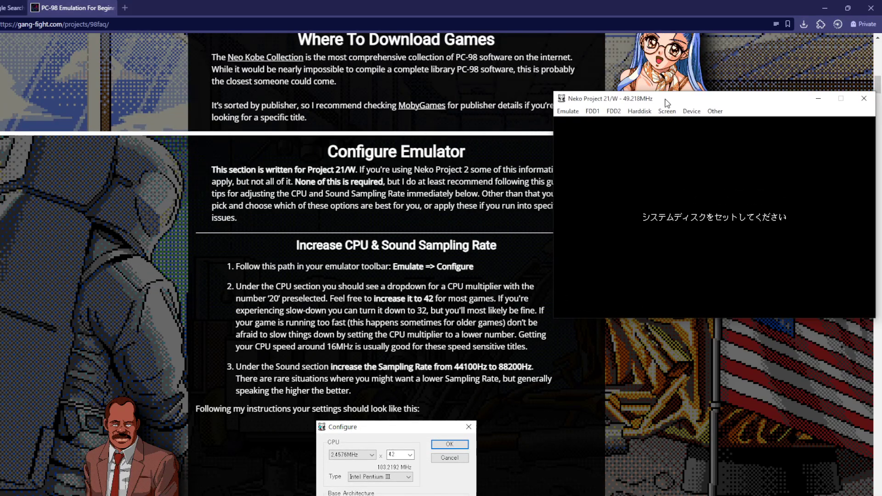
scroll(437, 174, "down", 2)
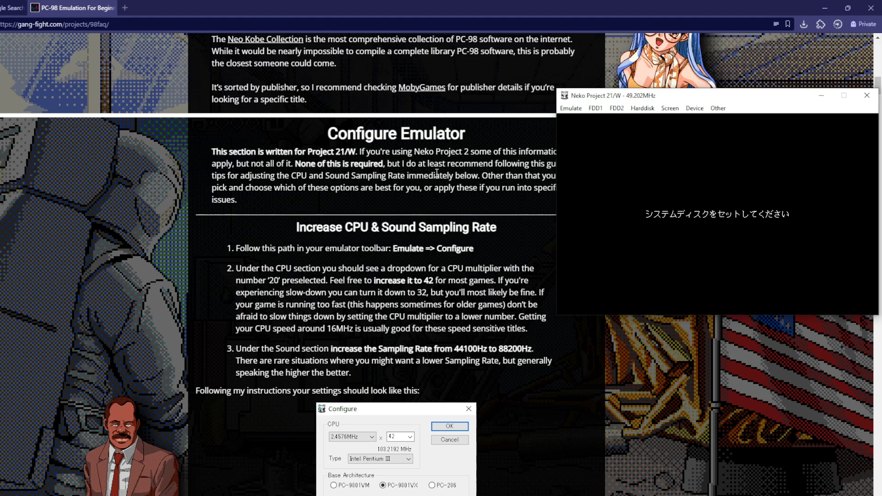
scroll(482, 166, "down", 3)
scroll(437, 147, "up", 3)
scroll(413, 173, "up", 4)
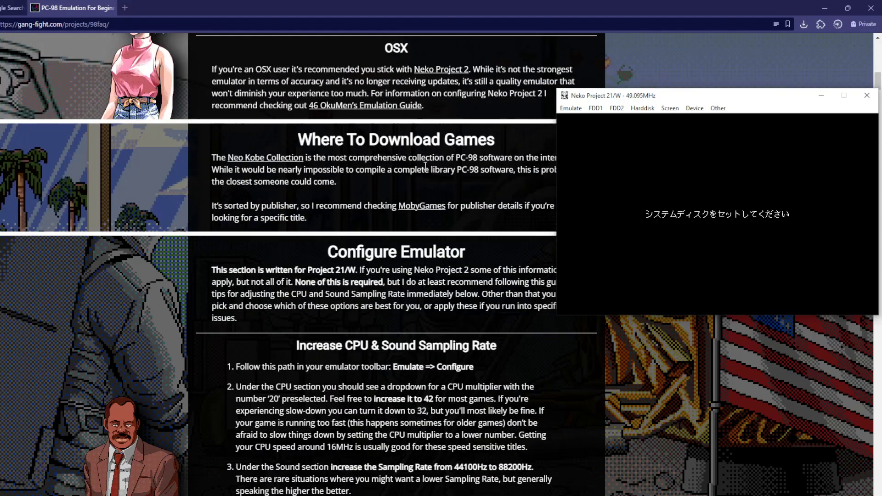
scroll(396, 233, "up", 3)
scroll(396, 233, "up", 1)
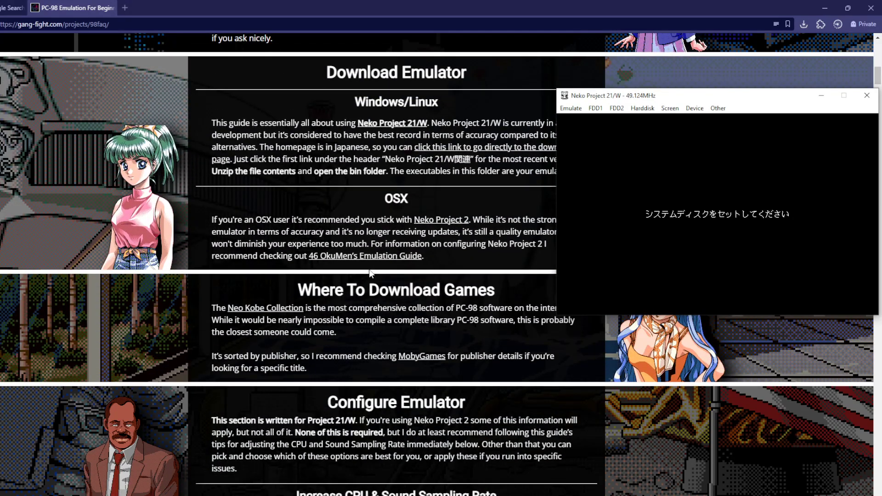
scroll(371, 273, "down", 2)
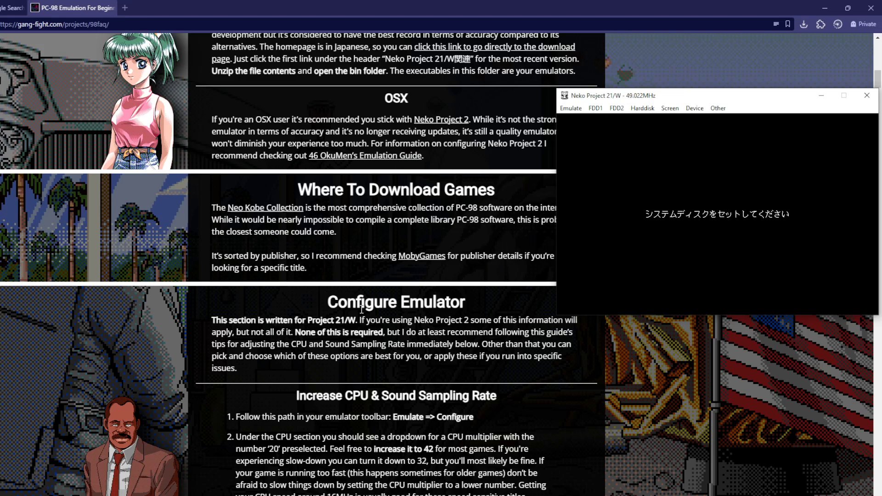
scroll(379, 285, "down", 1)
scroll(355, 275, "down", 1)
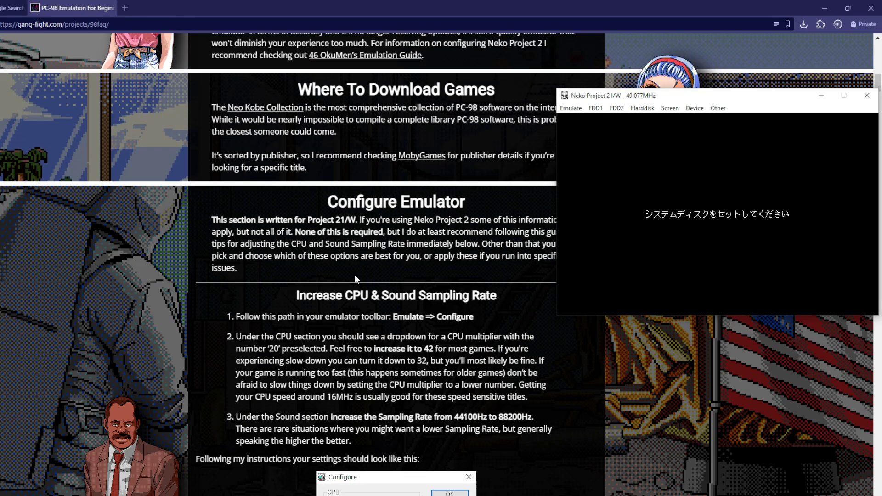
scroll(355, 275, "down", 1)
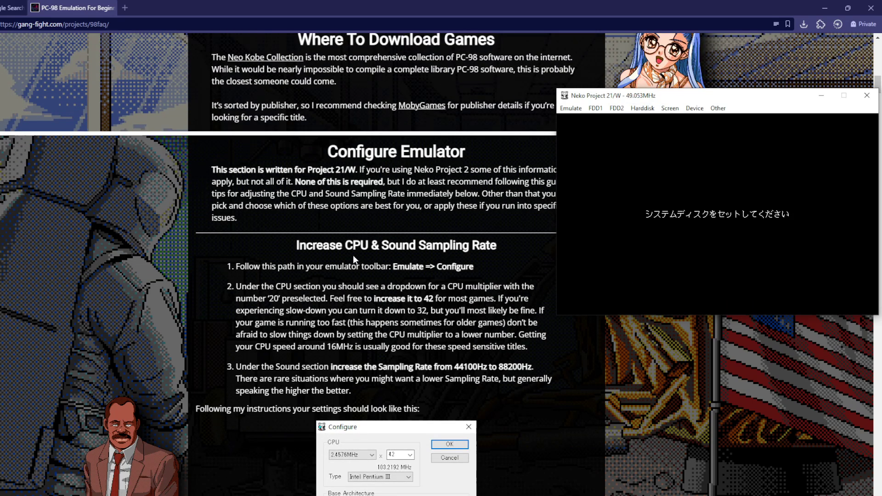
scroll(329, 248, "up", 2)
scroll(342, 250, "up", 3)
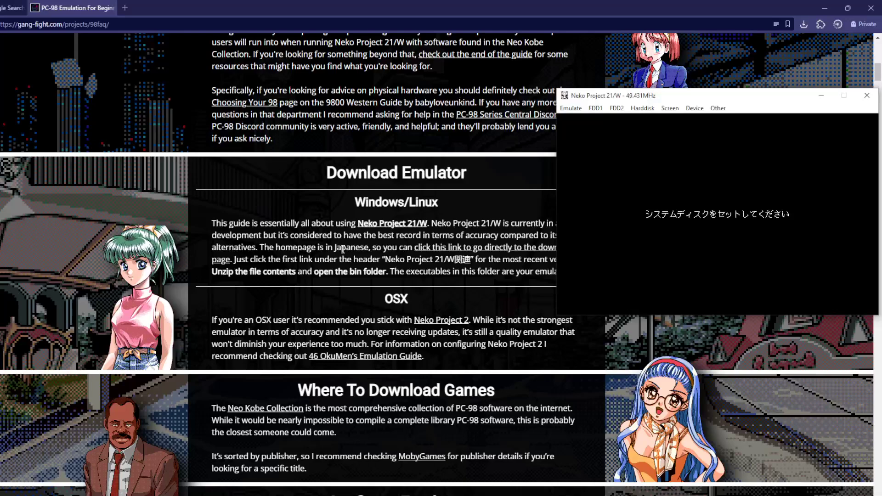
scroll(349, 240, "down", 1)
scroll(344, 267, "down", 3)
scroll(330, 283, "down", 1)
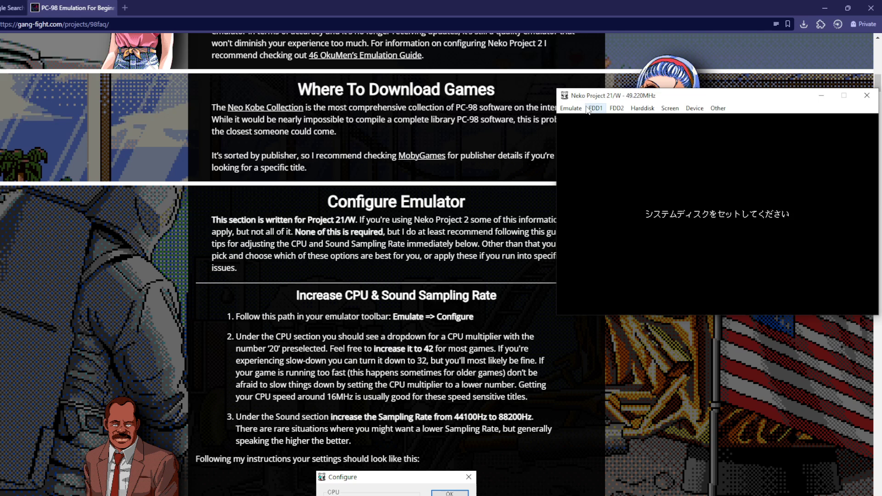
- In Emulate > Configure, choose CPU multiplier 42 and sampling rate 88200 Hz
left_click(570, 108)
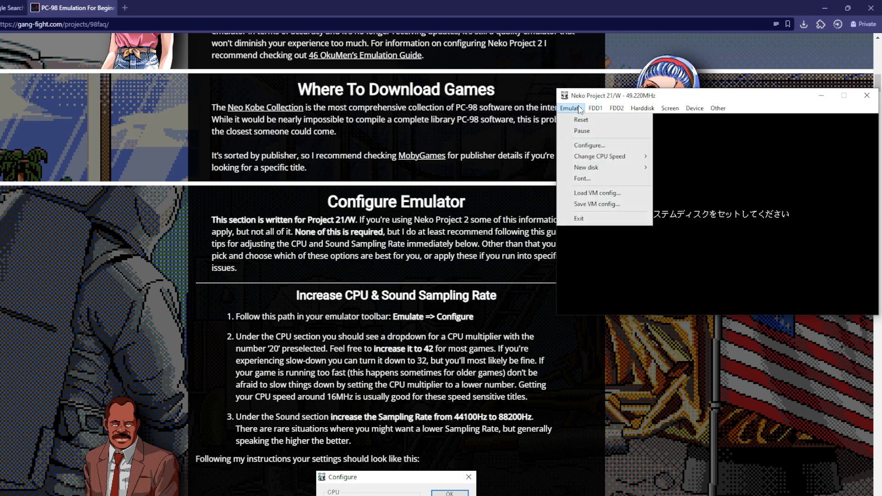
left_click(601, 147)
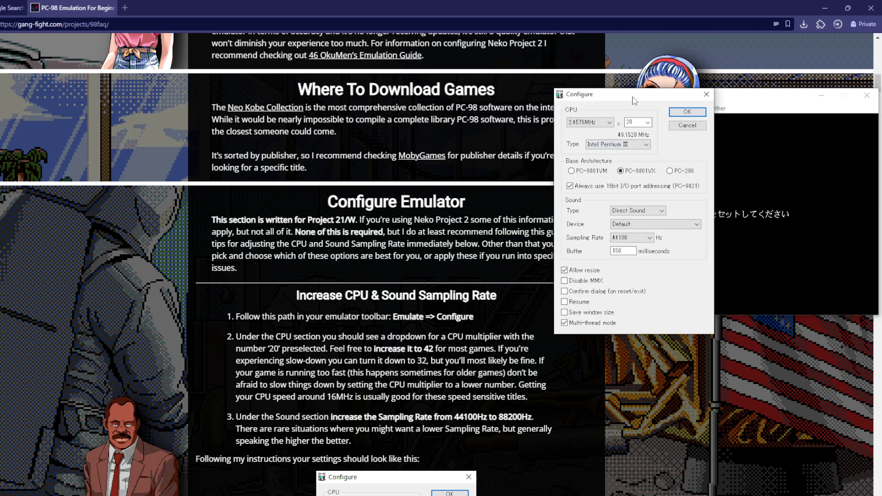
left_click_drag(632, 97, 657, 96)
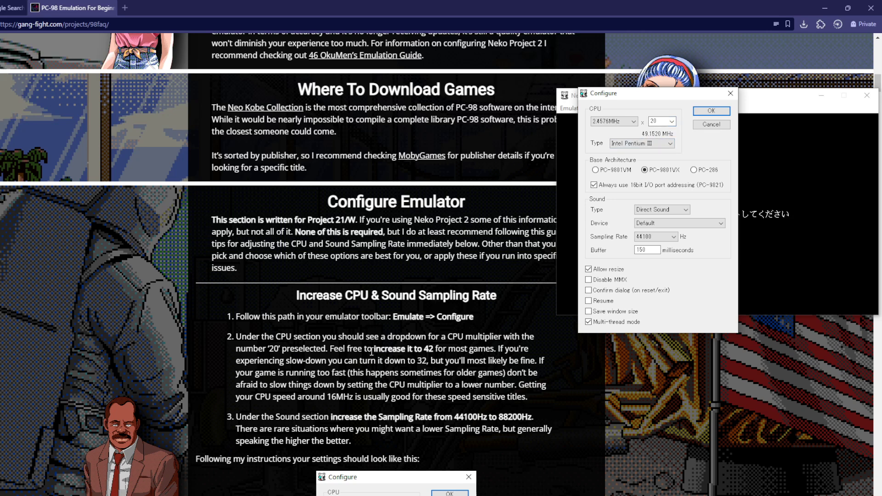
left_click(673, 122)
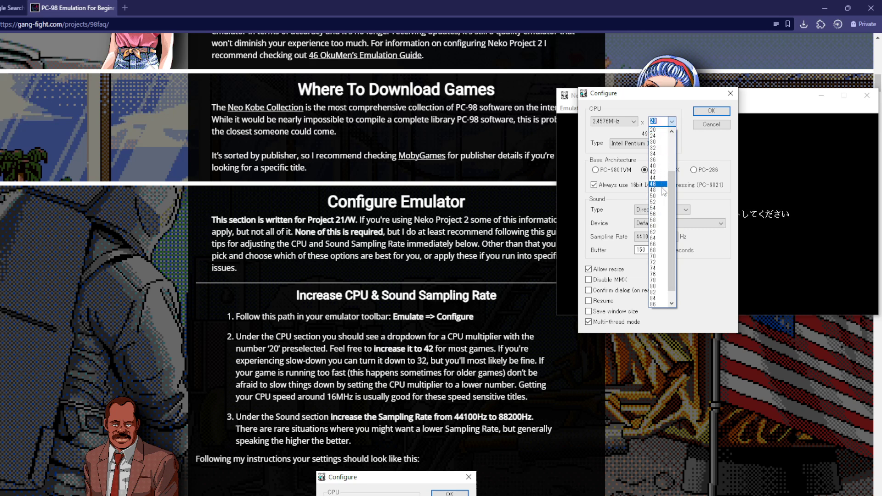
left_click(655, 172)
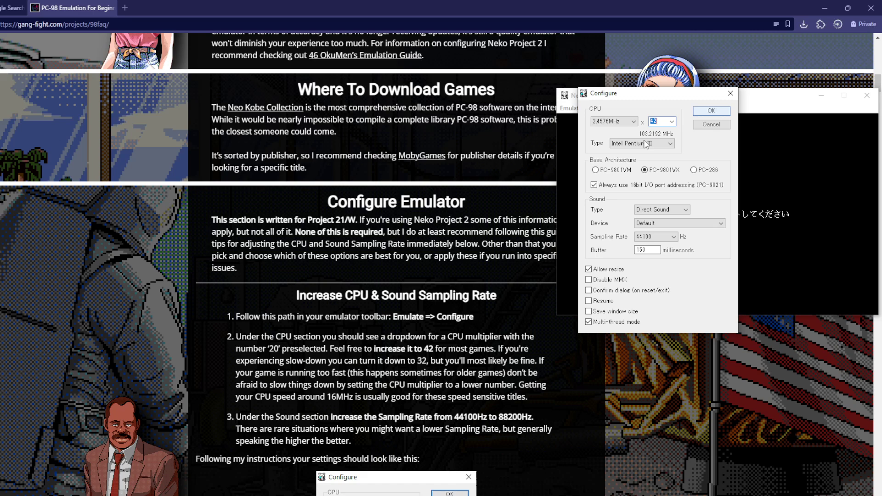
scroll(338, 338, "down", 2)
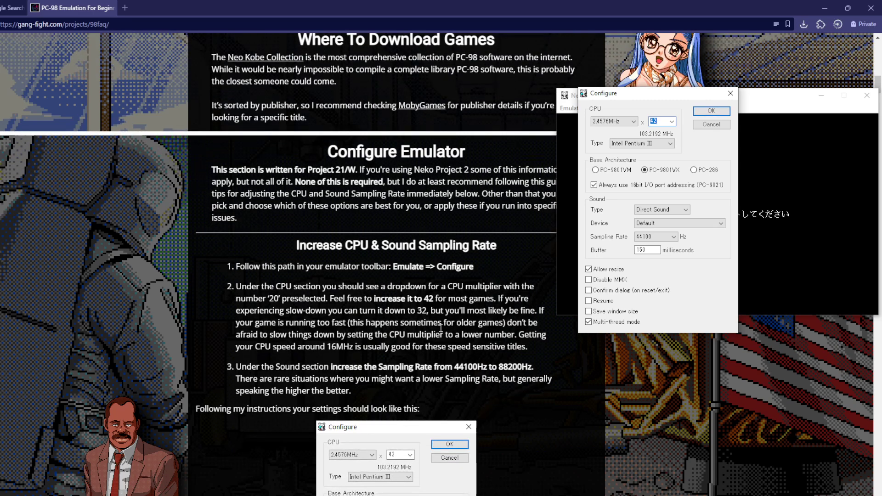
scroll(344, 334, "down", 2)
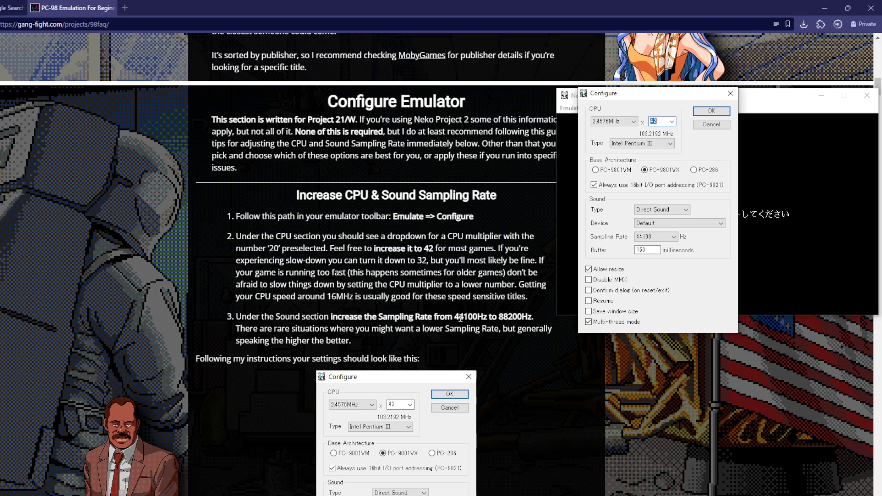
left_click(657, 237)
left_click(655, 275)
scroll(470, 247, "down", 2)
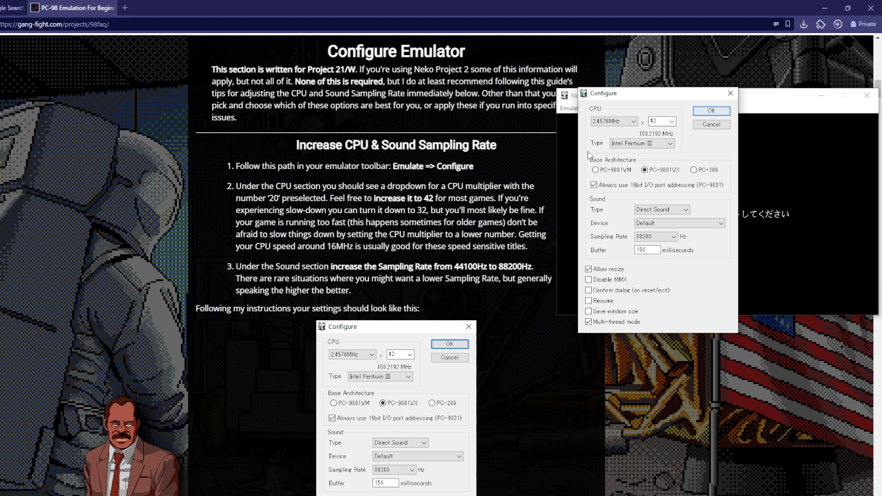
scroll(384, 214, "down", 3)
scroll(383, 214, "down", 2)
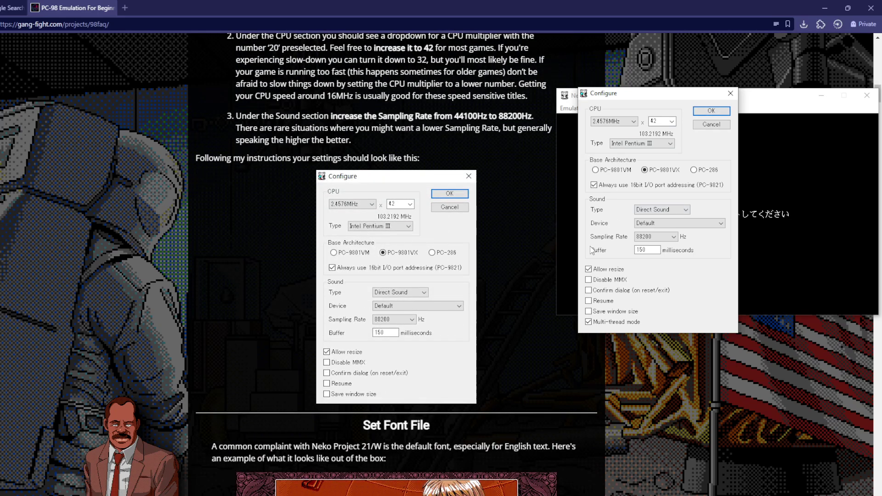
scroll(359, 388, "down", 2)
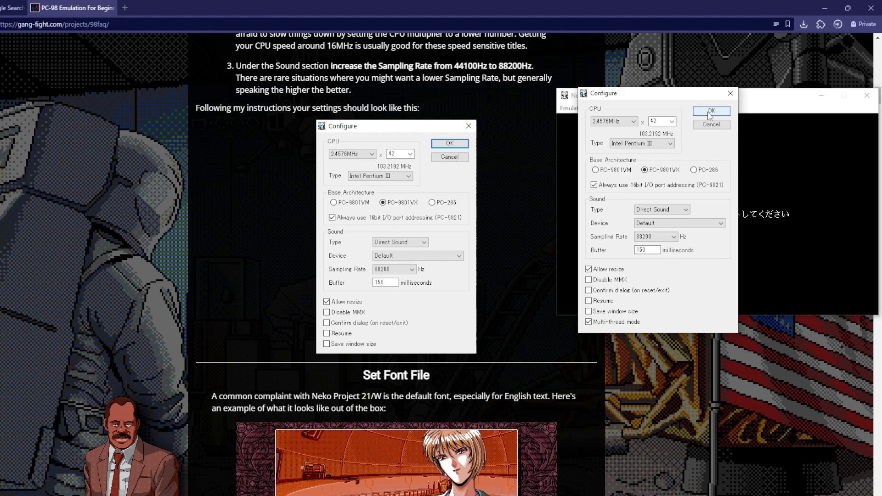
- Apply the new settings and load FONT.ROM from the emulator's bin folder as the font
left_click(711, 111)
scroll(304, 350, "down", 1)
scroll(304, 351, "down", 2)
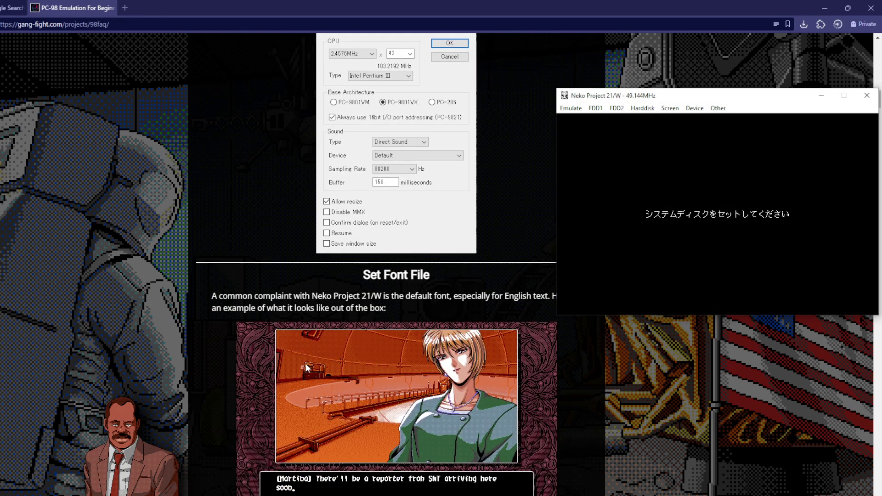
scroll(305, 363, "down", 2)
scroll(326, 277, "down", 1)
scroll(360, 247, "down", 1)
scroll(367, 245, "down", 1)
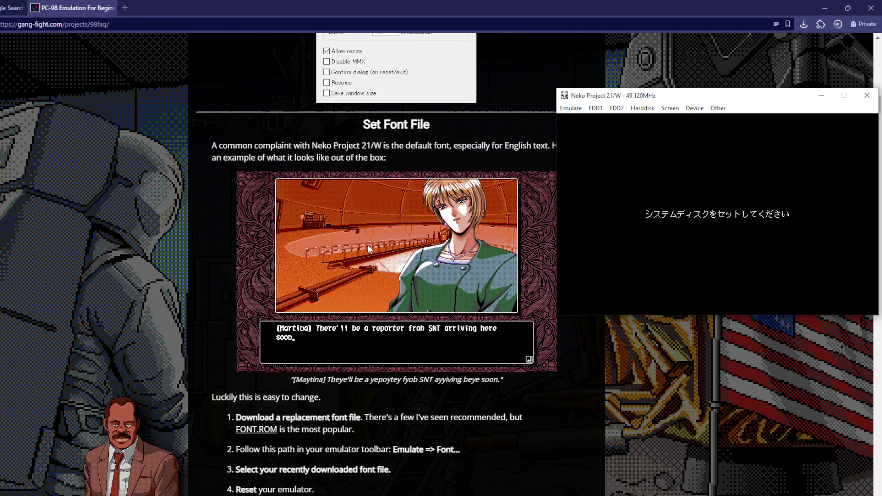
scroll(367, 245, "down", 1)
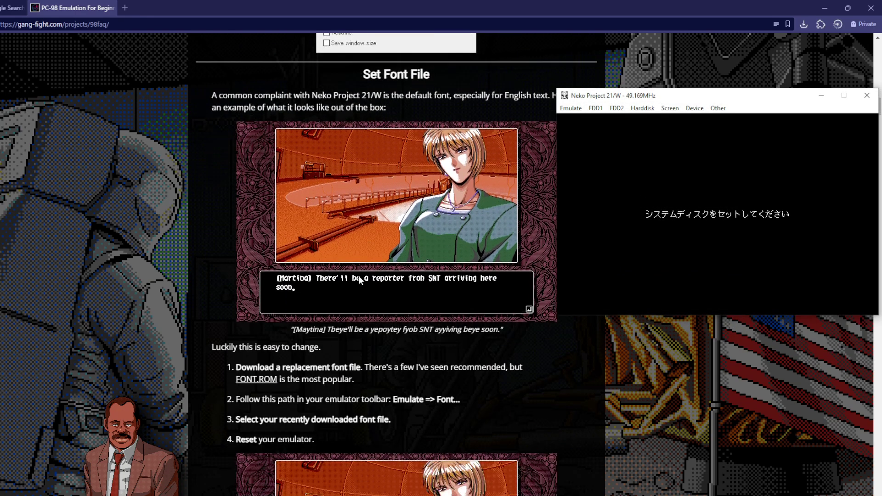
left_click(571, 108)
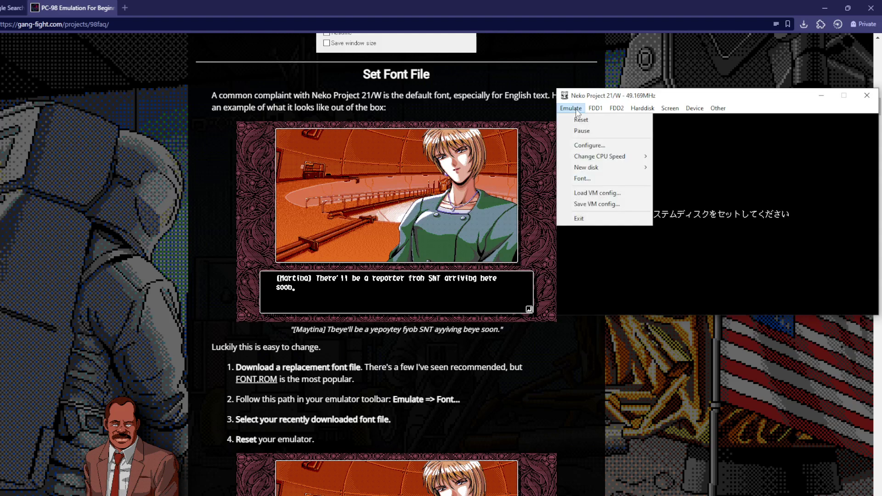
left_click(582, 179)
left_click_drag(847, 121, 589, 128)
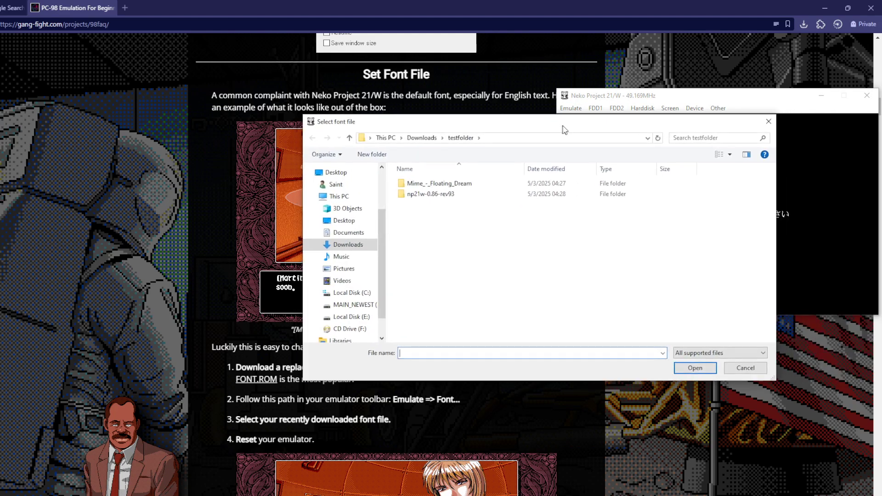
double_click(472, 192)
double_click(471, 183)
left_click(466, 203)
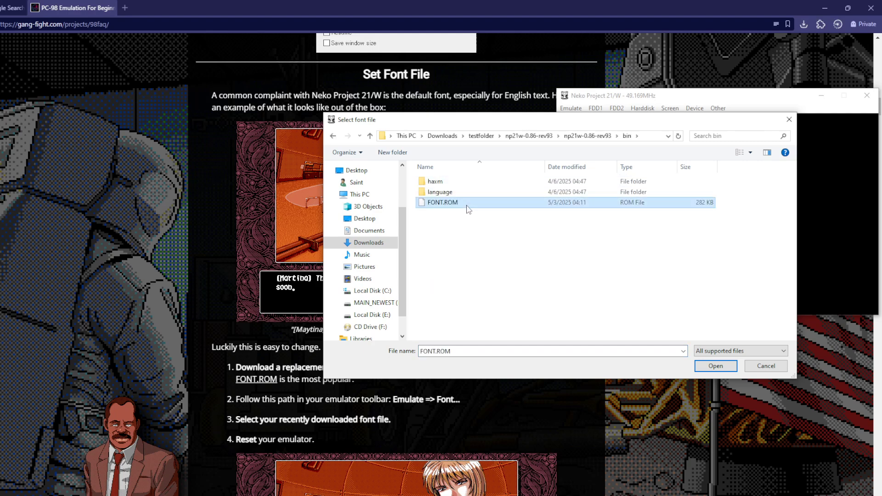
left_click(715, 366)
left_click_drag(670, 97, 638, 99)
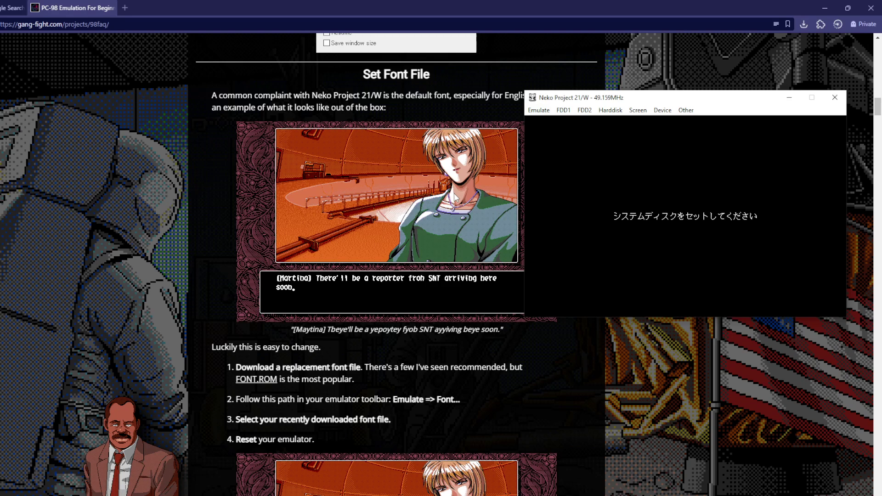
scroll(448, 195, "down", 2)
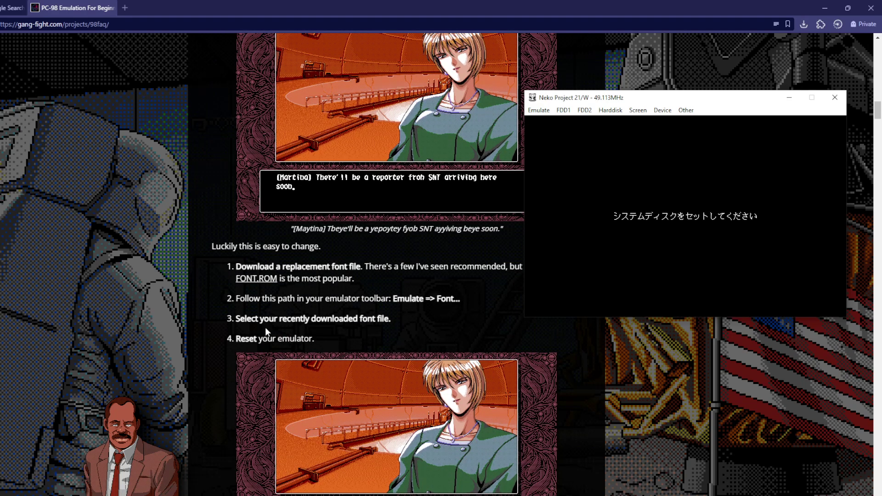
scroll(413, 207, "down", 3)
- Reset the emulated machine from the Emulate menu so it reboots
left_click(539, 110)
left_click(539, 110)
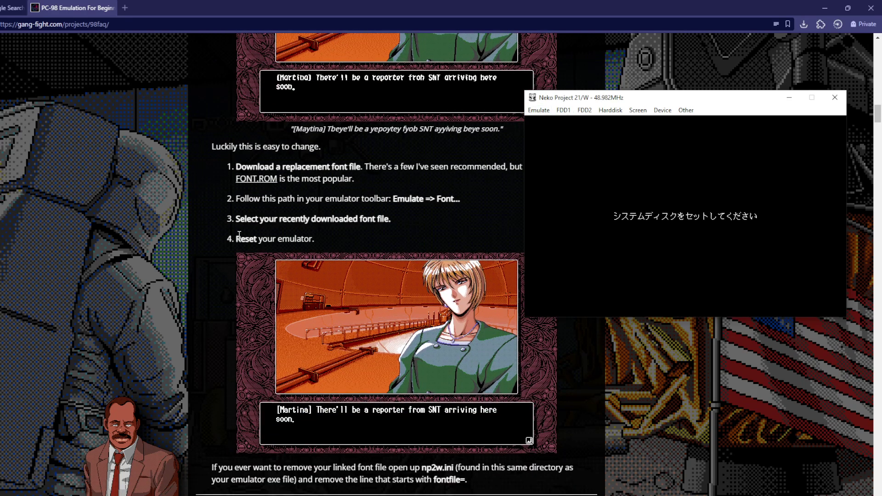
left_click(545, 116)
left_click(549, 123)
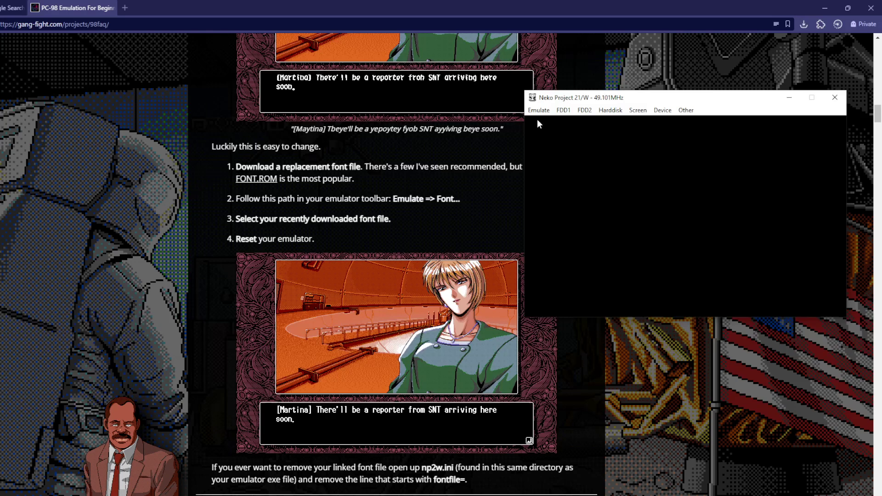
scroll(420, 138, "down", 3)
scroll(420, 138, "down", 3)
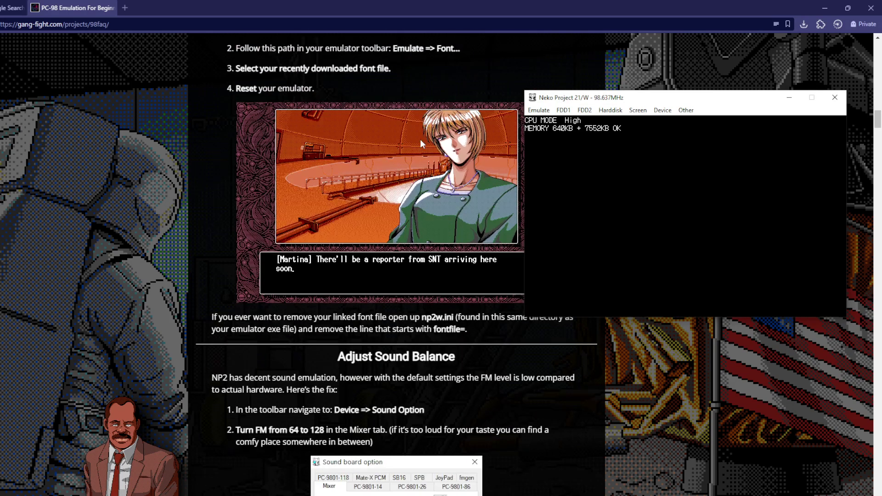
scroll(420, 139, "down", 2)
scroll(431, 140, "up", 2)
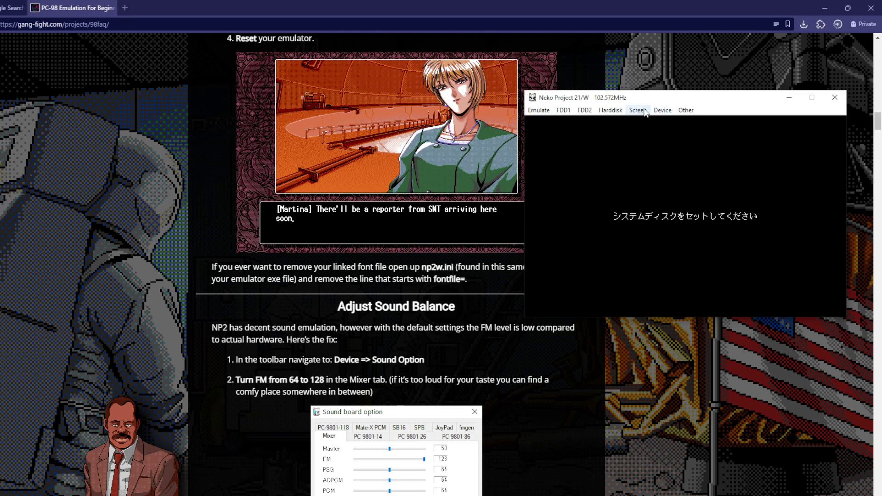
- Raise the FM mixer level from 64 to 128, then reopen Sound options to verify
left_click(662, 111)
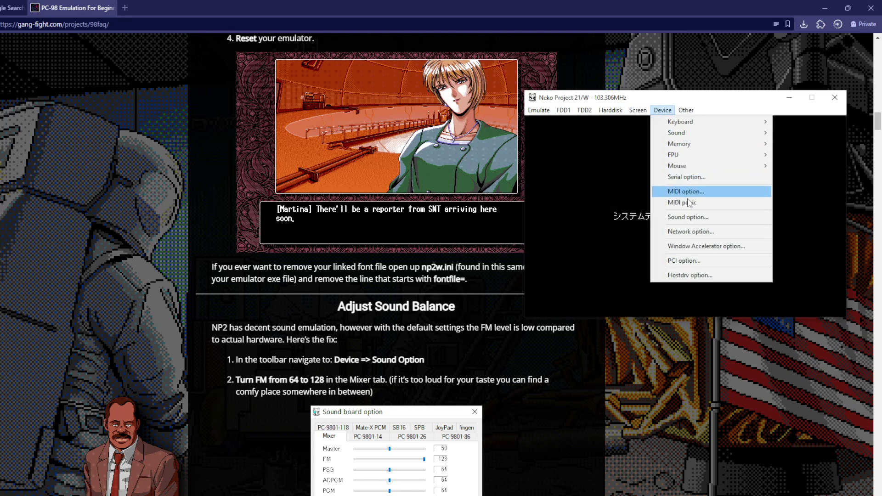
left_click(693, 221)
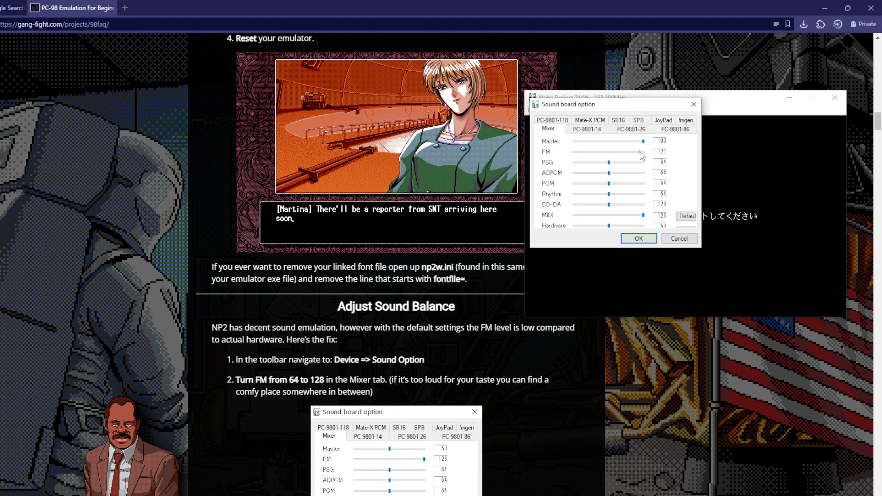
left_click(639, 239)
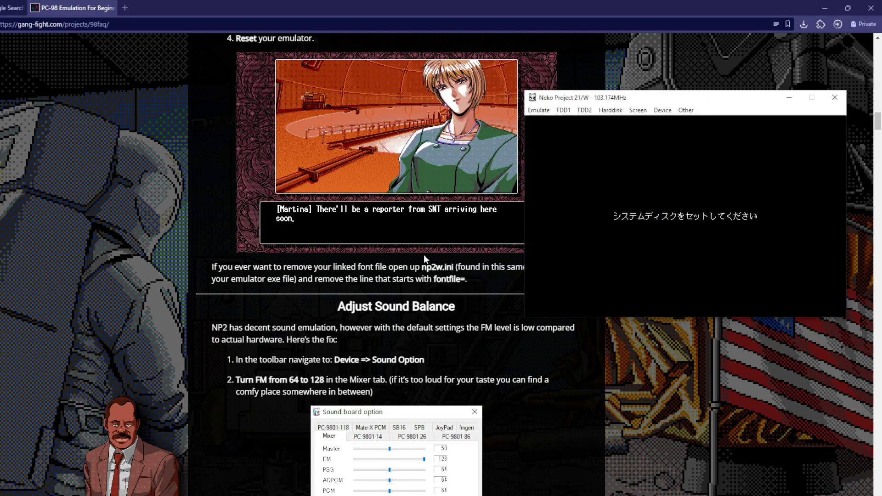
scroll(424, 255, "down", 3)
scroll(425, 260, "up", 2)
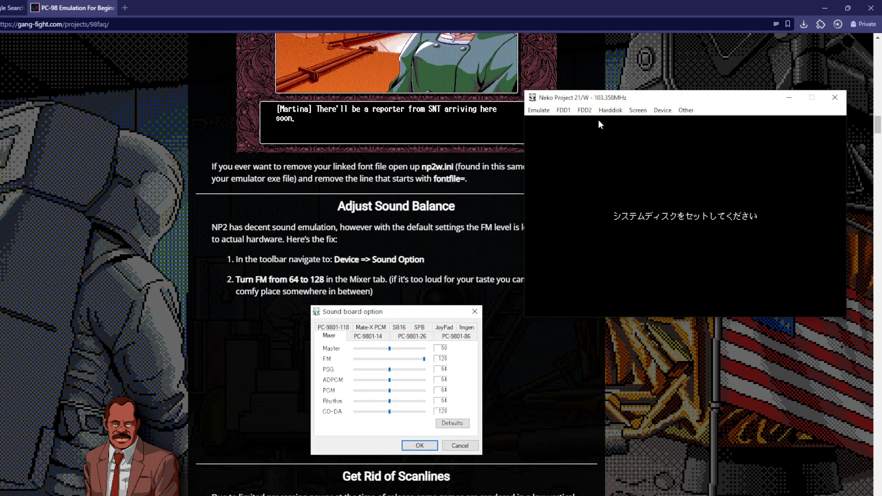
left_click(638, 110)
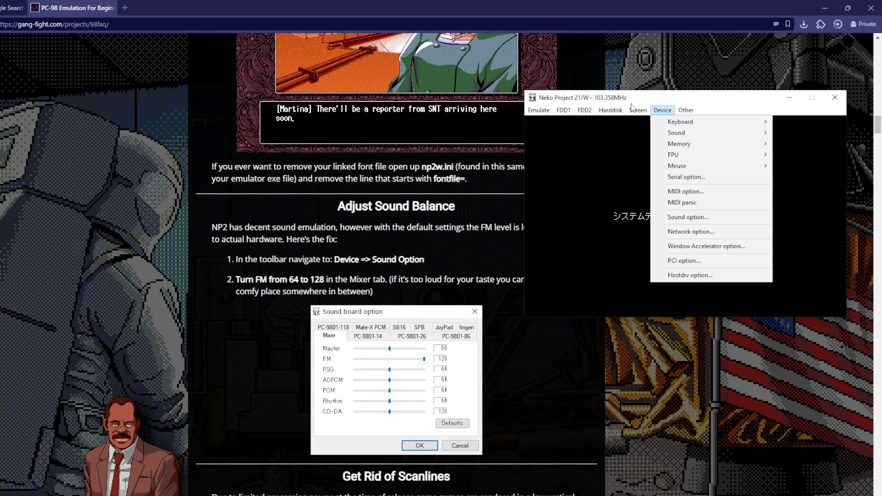
mouse_move(662, 111)
left_click(687, 217)
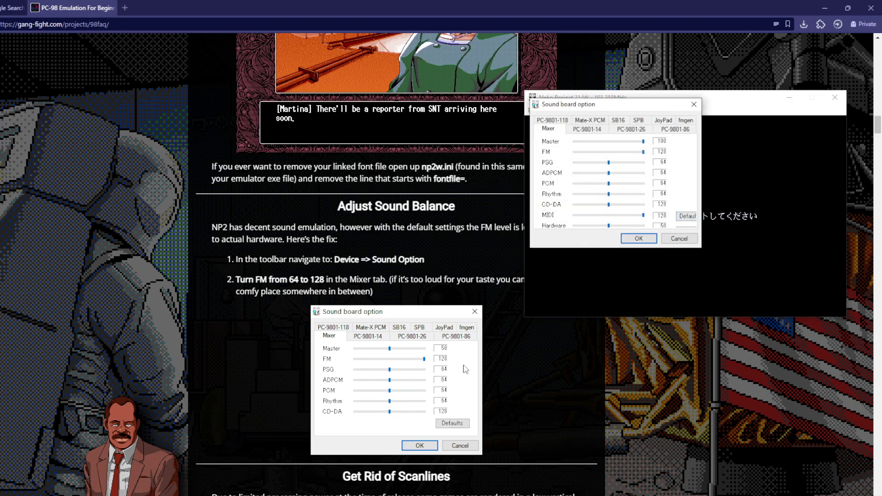
- Close the mixer, enable skipline revisions at ratio 255, and minimize the emulator
left_click(638, 239)
scroll(414, 276, "down", 3)
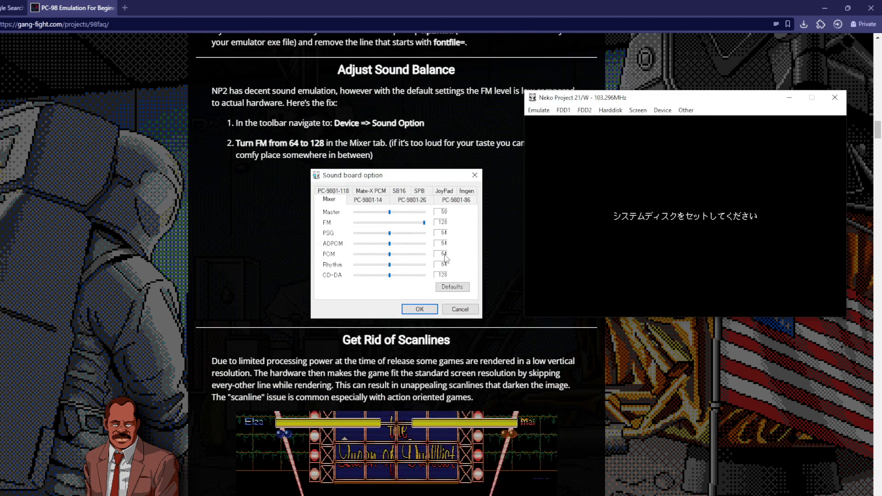
scroll(442, 269, "down", 2)
scroll(414, 276, "up", 1)
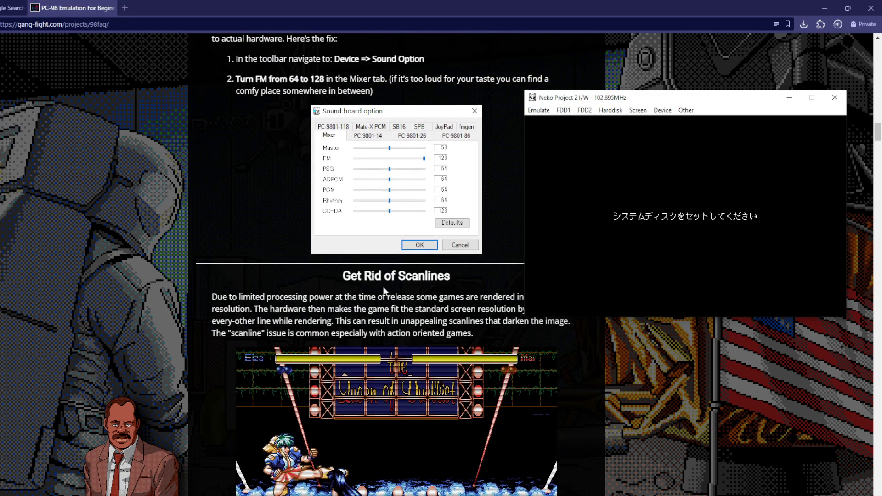
scroll(381, 278, "down", 1)
scroll(381, 278, "down", 1)
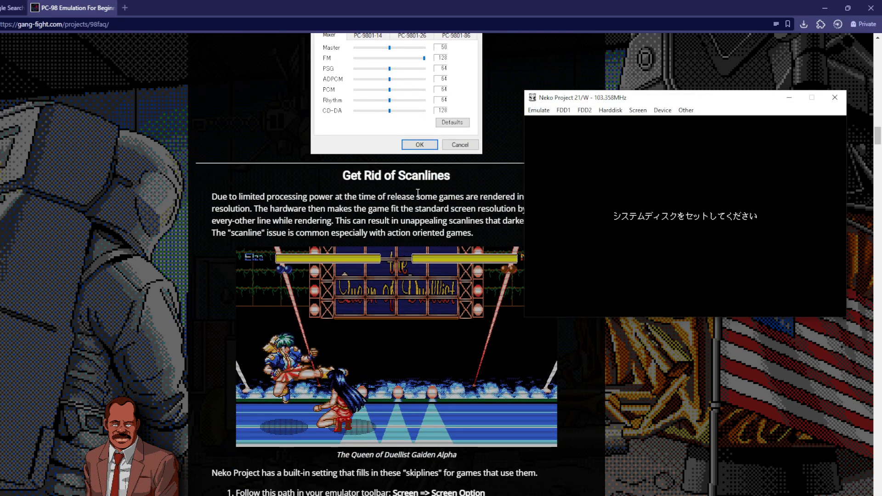
scroll(415, 198, "down", 1)
scroll(414, 198, "down", 1)
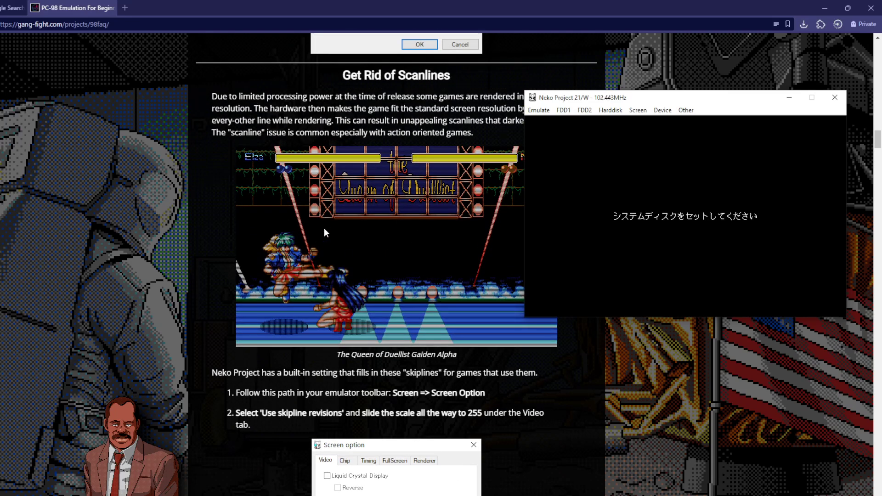
scroll(324, 228, "down", 1)
scroll(339, 300, "down", 1)
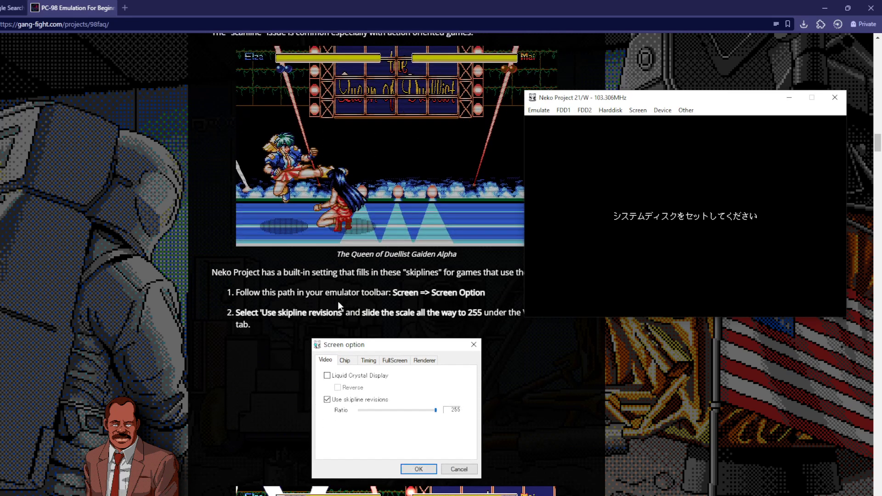
left_click(639, 112)
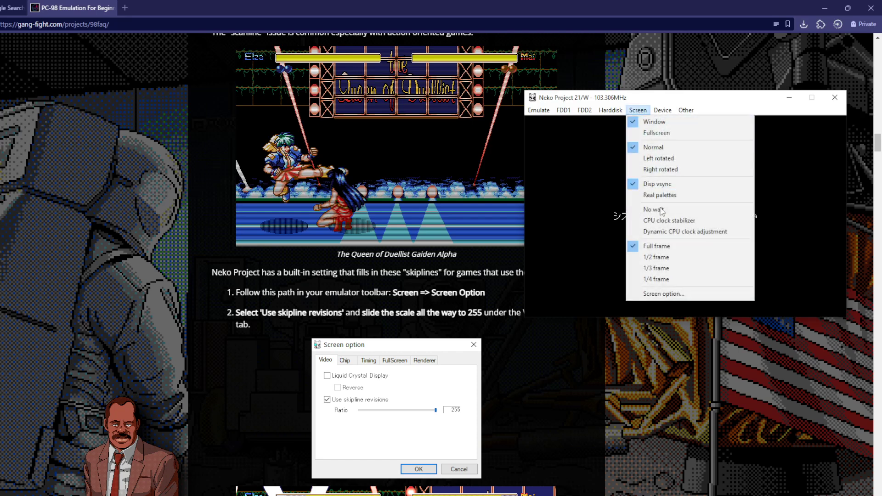
left_click(664, 294)
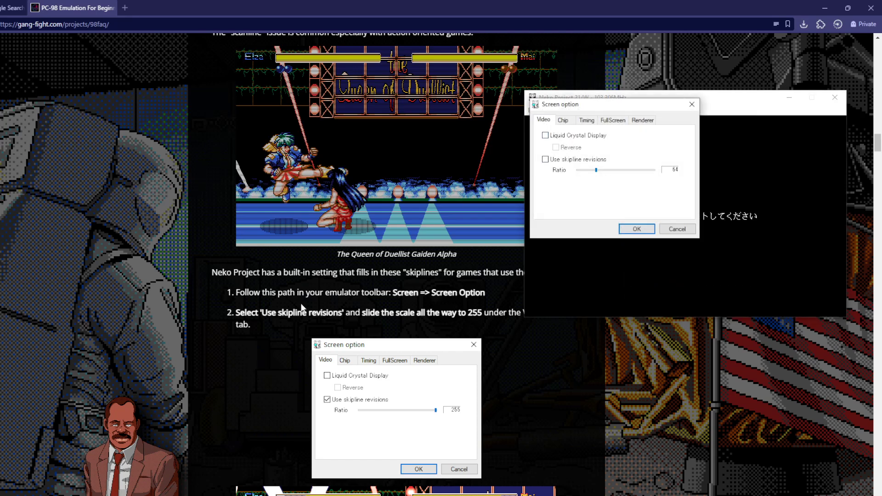
scroll(302, 308, "up", 1)
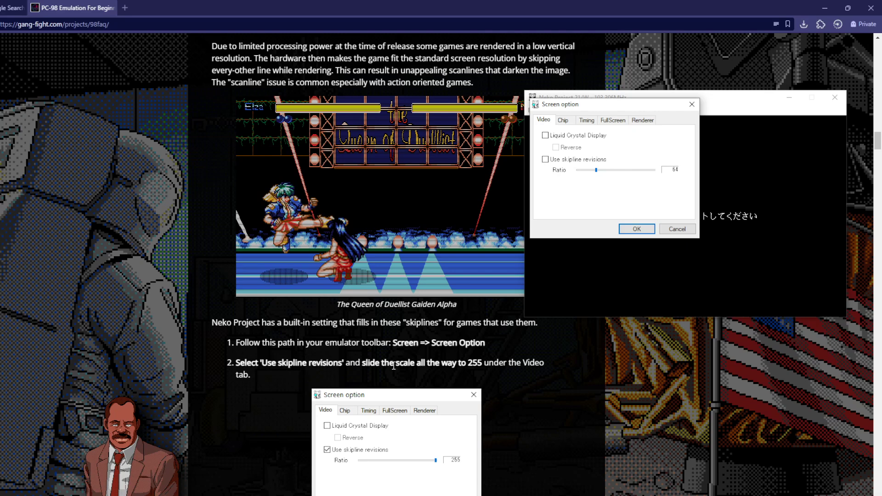
scroll(465, 209, "down", 1)
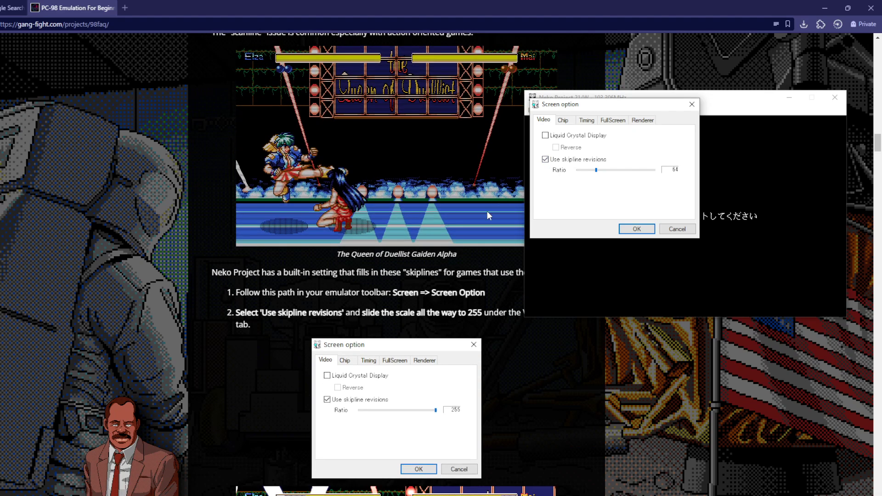
scroll(469, 250, "up", 1)
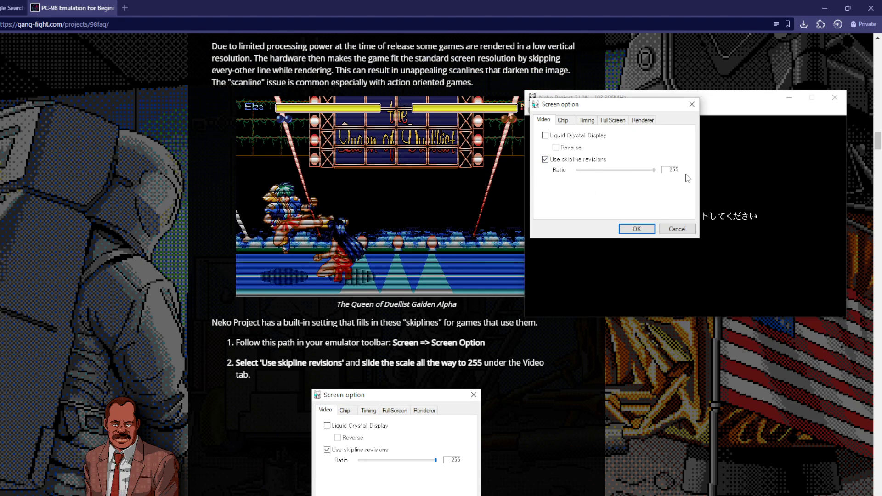
left_click(637, 230)
scroll(400, 260, "down", 5)
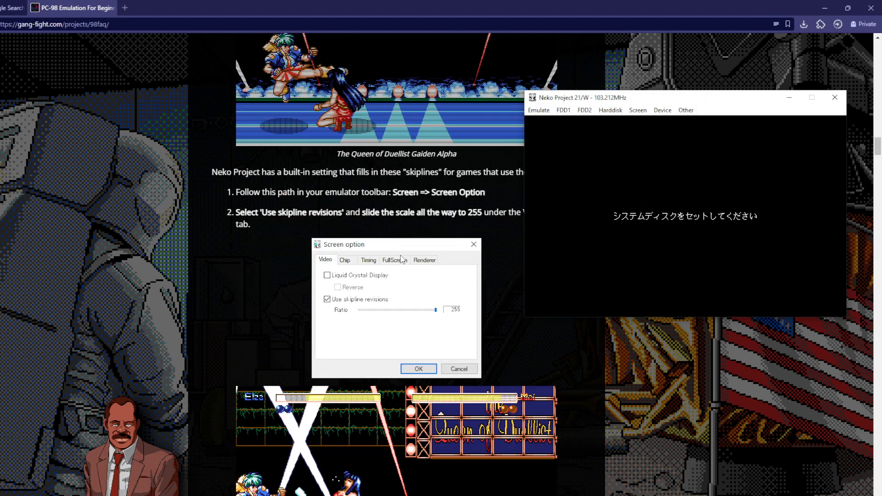
scroll(400, 260, "up", 2)
scroll(297, 310, "up", 2)
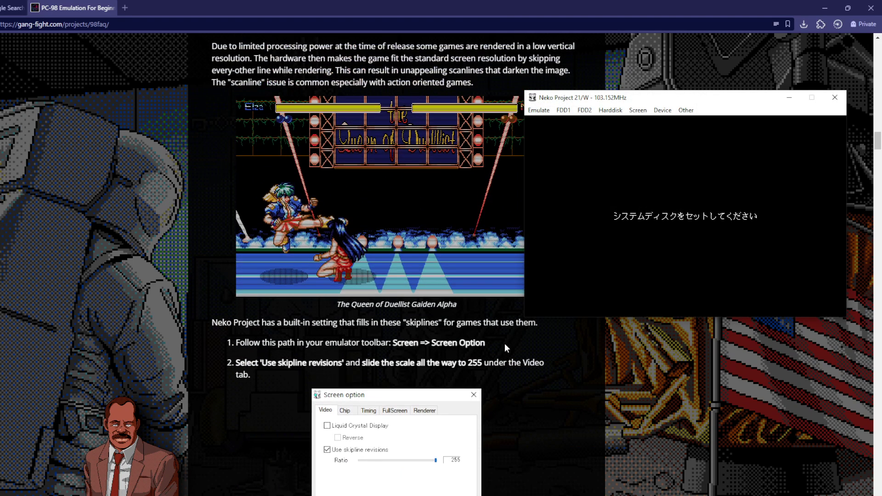
left_click(435, 313)
scroll(249, 406, "down", 3)
scroll(184, 401, "down", 1)
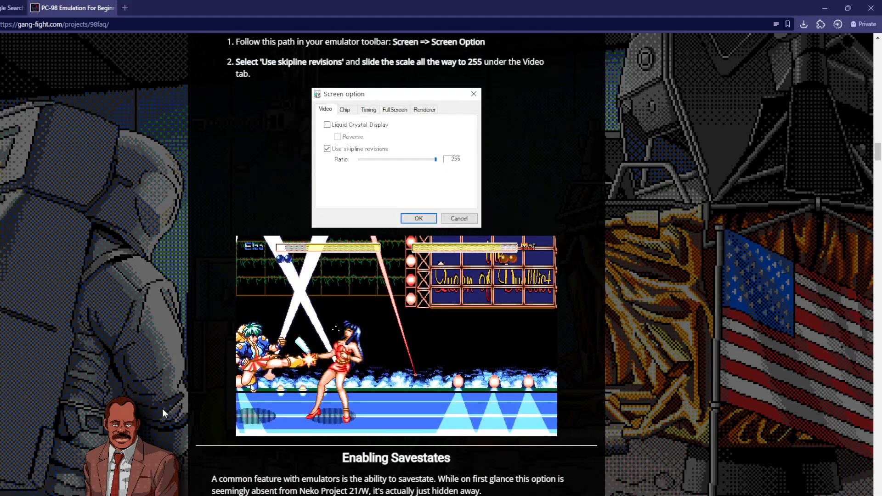
scroll(189, 414, "up", 4)
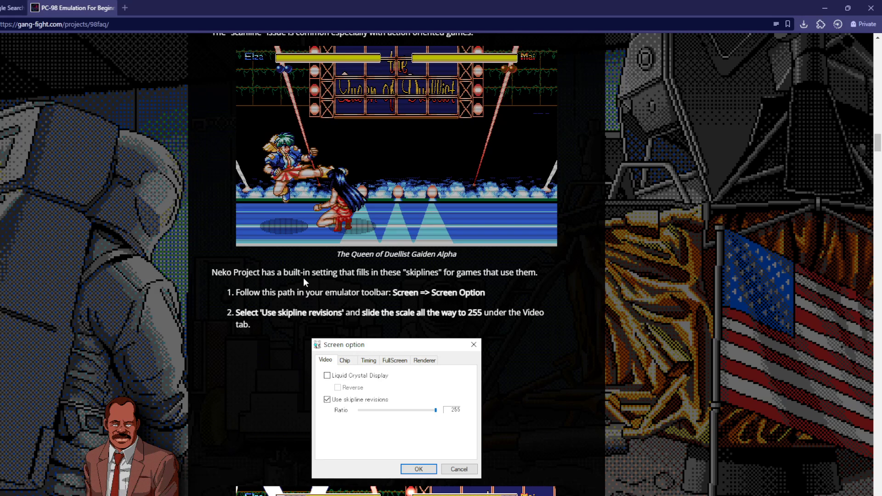
scroll(304, 278, "down", 1)
- Switch back to the emulator with Alt+Tab and open then close its Emulate menu
key("alt+Tab")
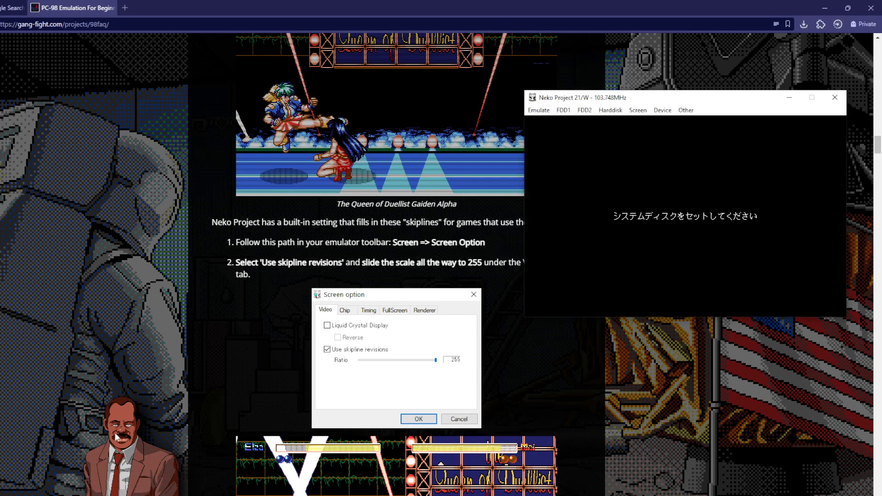
scroll(331, 239, "down", 2)
scroll(331, 240, "down", 3)
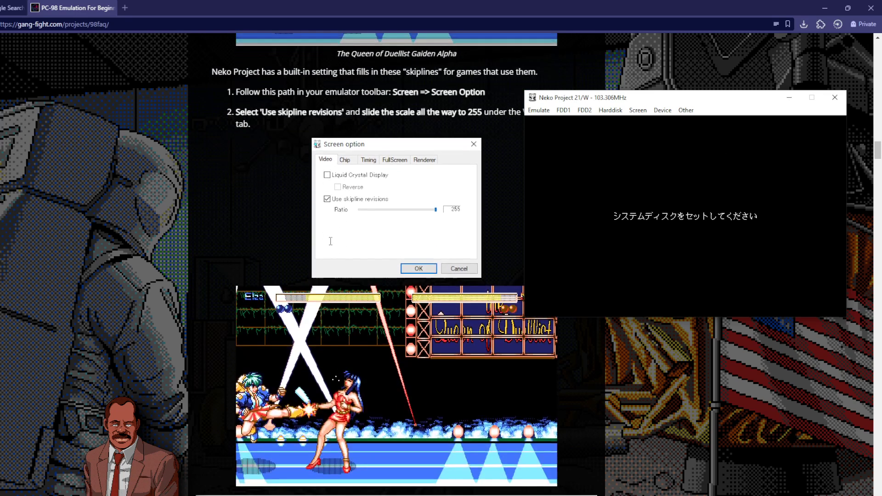
scroll(331, 240, "down", 3)
scroll(331, 241, "down", 3)
scroll(326, 243, "down", 1)
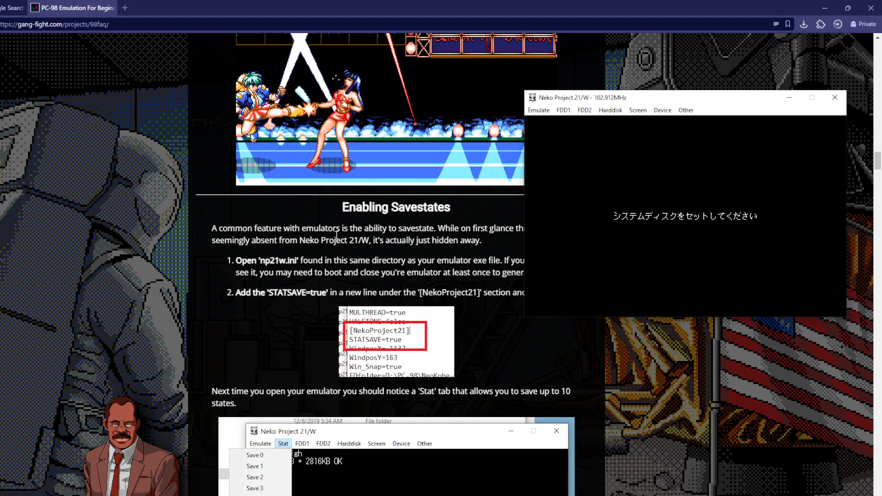
scroll(326, 243, "up", 2)
scroll(328, 292, "up", 1)
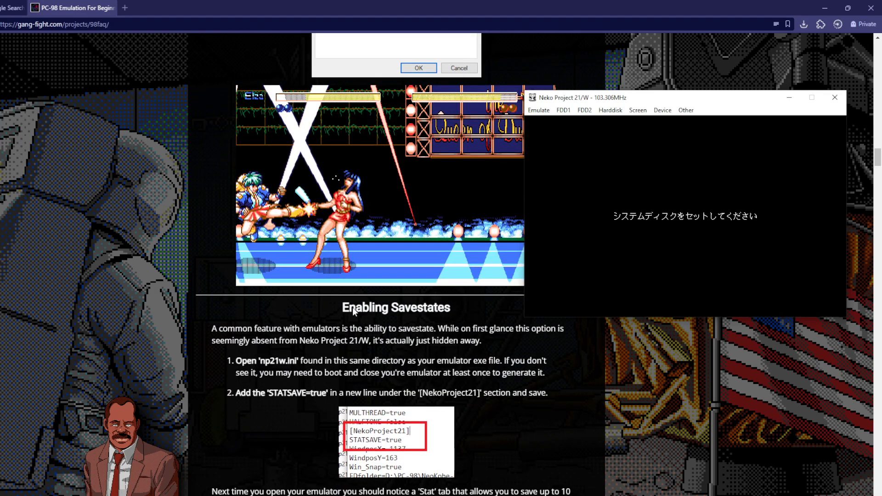
scroll(290, 291, "down", 2)
scroll(320, 303, "down", 2)
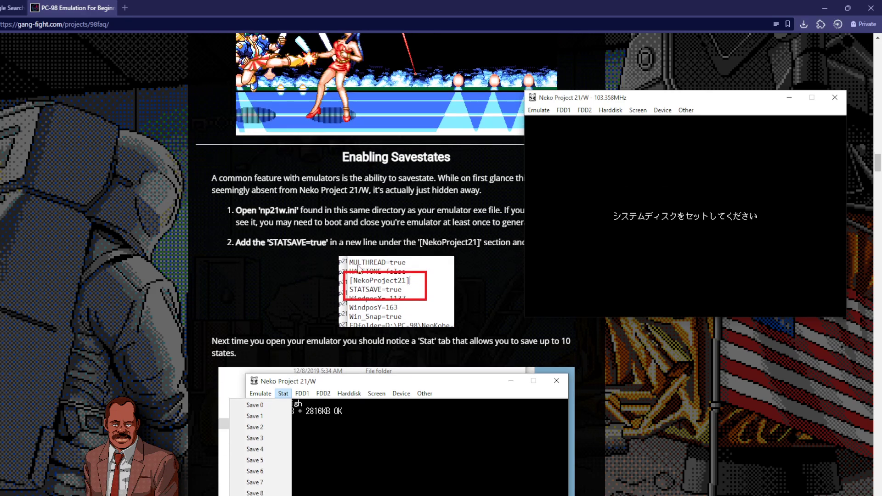
scroll(321, 302, "down", 2)
scroll(304, 283, "up", 2)
scroll(304, 283, "up", 1)
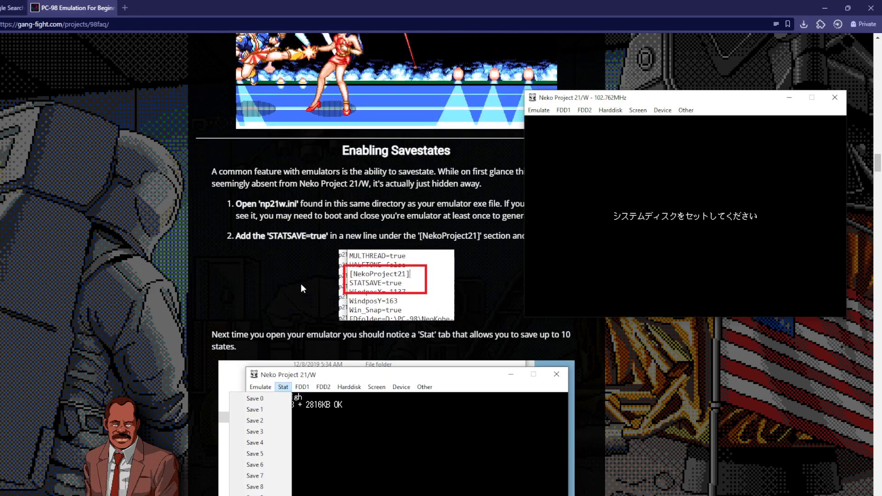
scroll(301, 284, "down", 1)
scroll(302, 283, "down", 3)
scroll(319, 284, "down", 3)
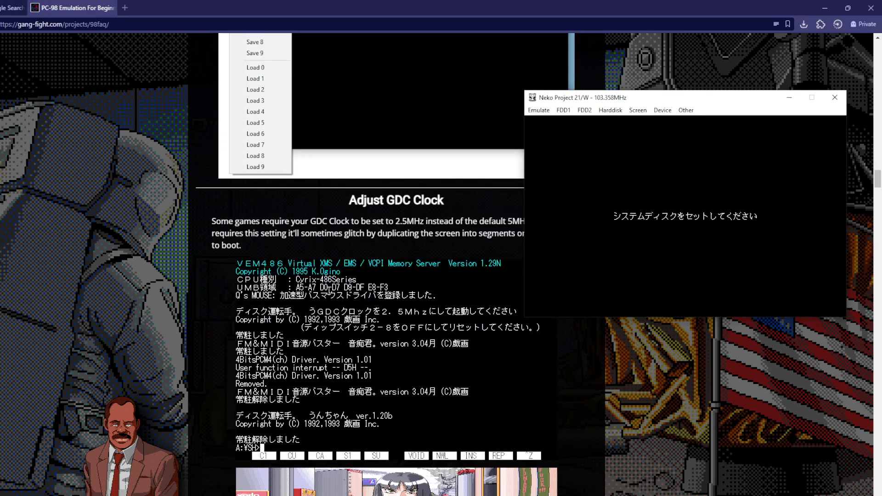
scroll(319, 283, "down", 2)
scroll(382, 303, "down", 2)
scroll(382, 304, "up", 3)
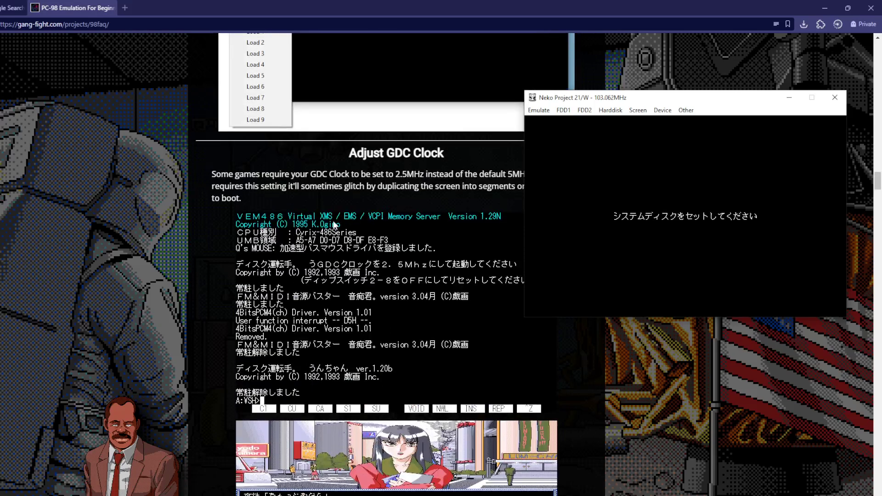
scroll(382, 303, "up", 2)
scroll(388, 273, "up", 1)
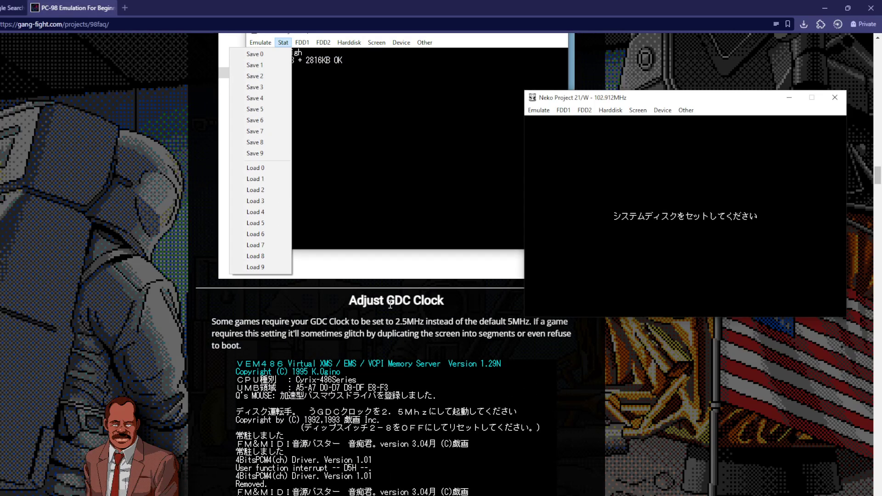
scroll(391, 305, "down", 3)
scroll(391, 305, "down", 3)
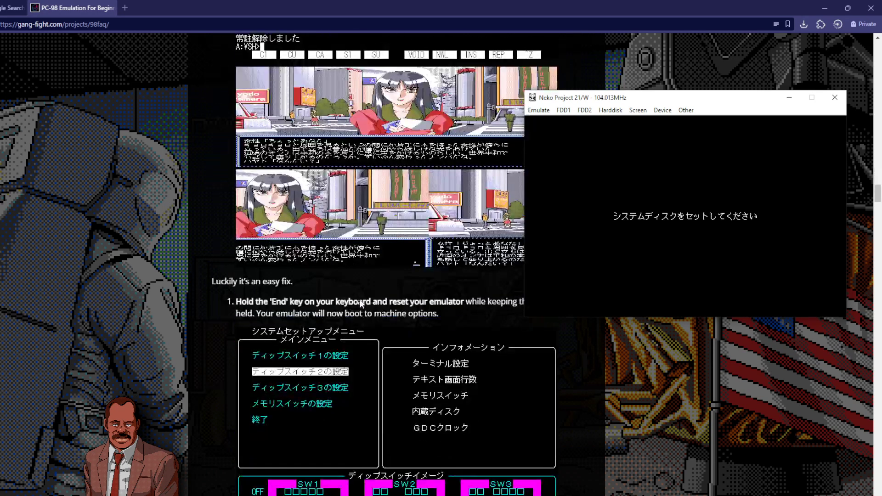
scroll(360, 300, "up", 2)
scroll(361, 300, "down", 1)
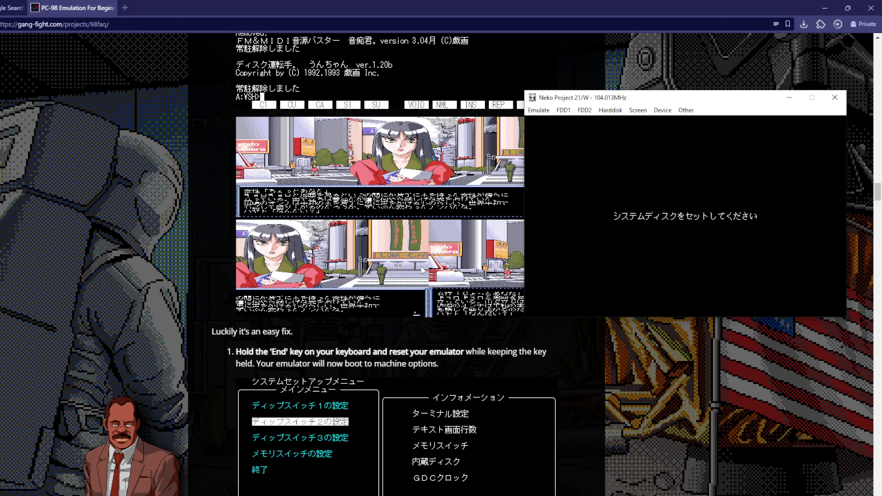
left_click(540, 114)
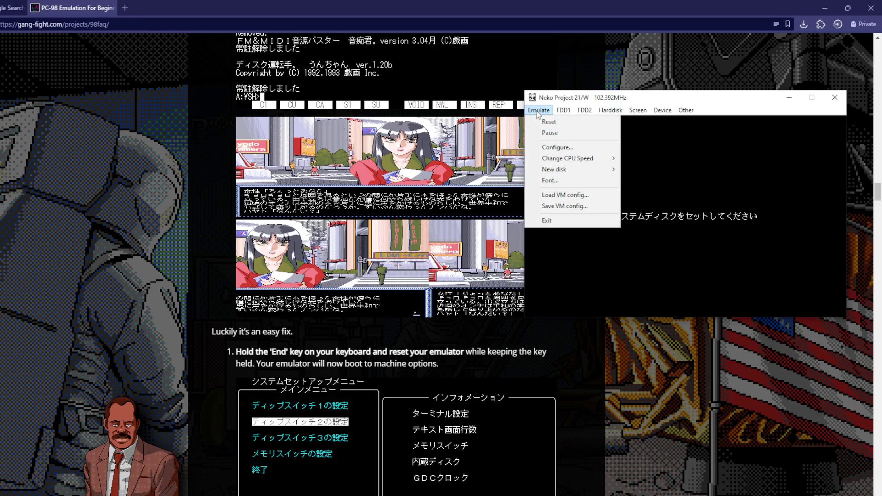
left_click(538, 114)
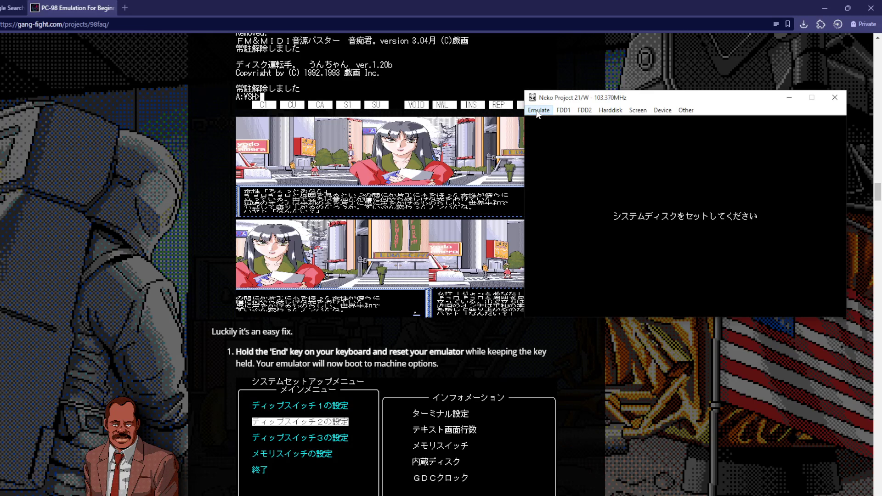
scroll(455, 154, "down", 3)
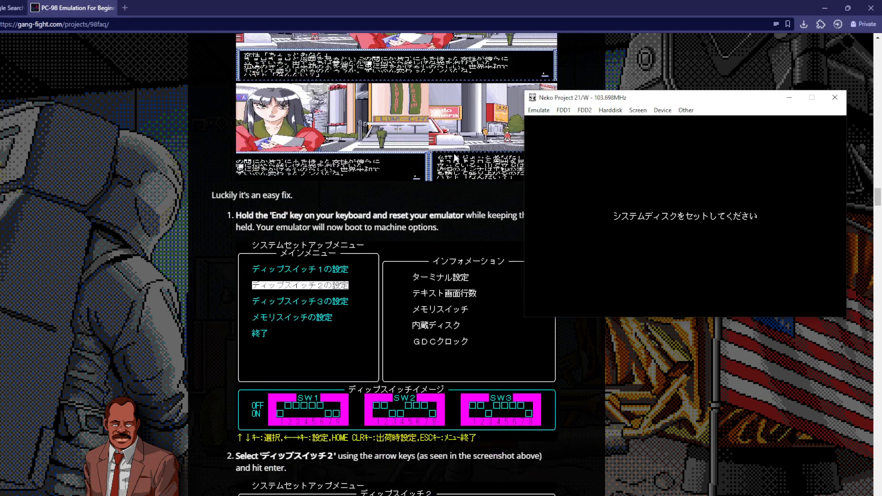
scroll(454, 154, "down", 1)
scroll(454, 154, "up", 2)
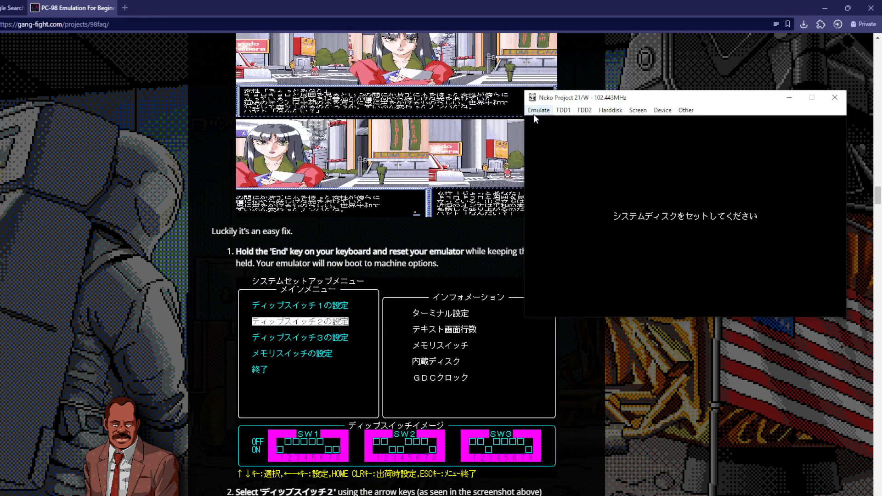
scroll(534, 114, "up", 2)
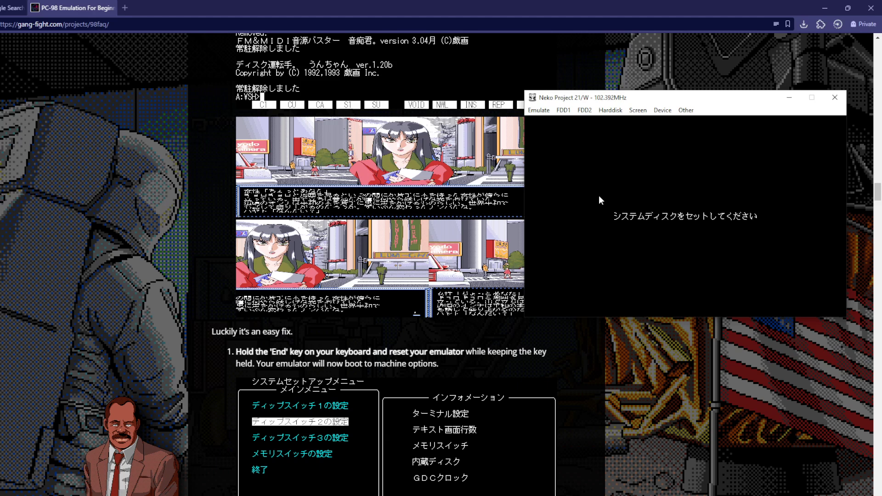
- Reset the emulated PC into its setup menu and highlight ディップスイッチ2の設定
left_click(538, 111)
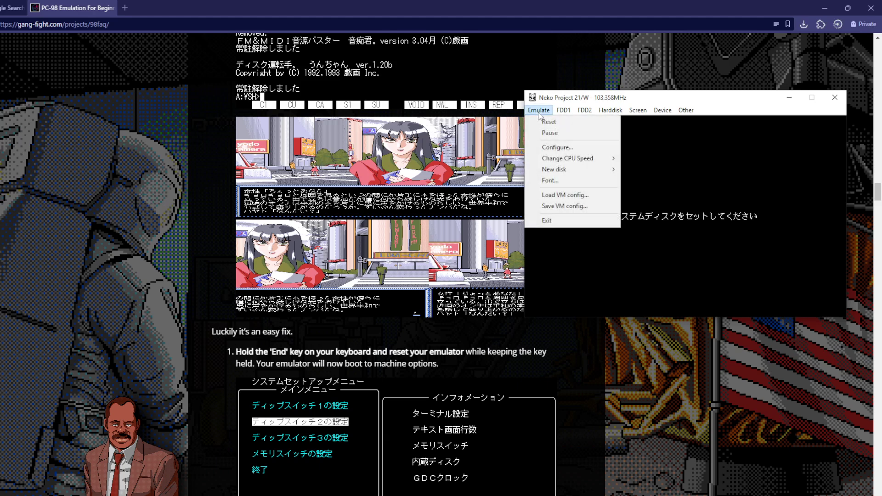
left_click(554, 124)
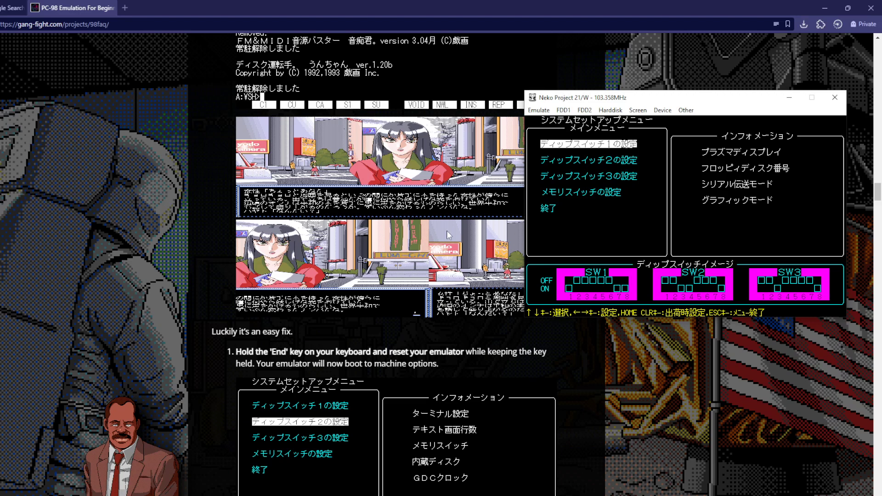
scroll(447, 235, "down", 3)
scroll(384, 297, "down", 2)
scroll(351, 278, "down", 2)
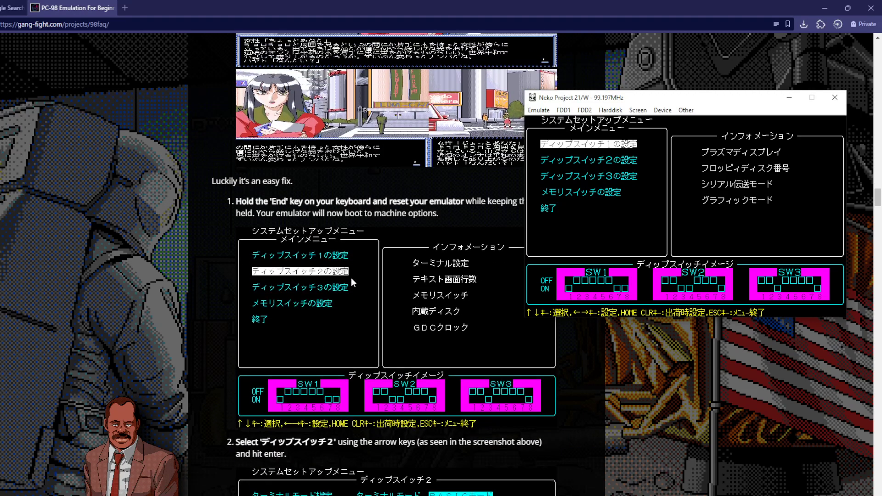
key("Down")
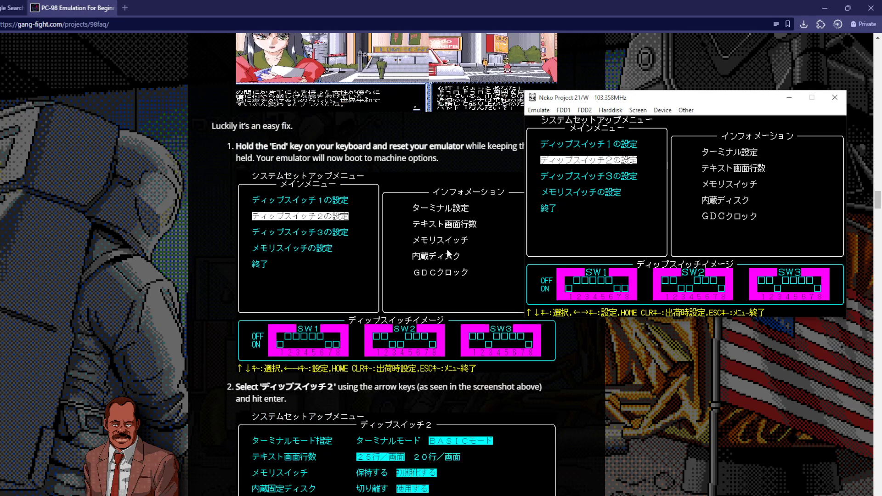
scroll(461, 246, "down", 3)
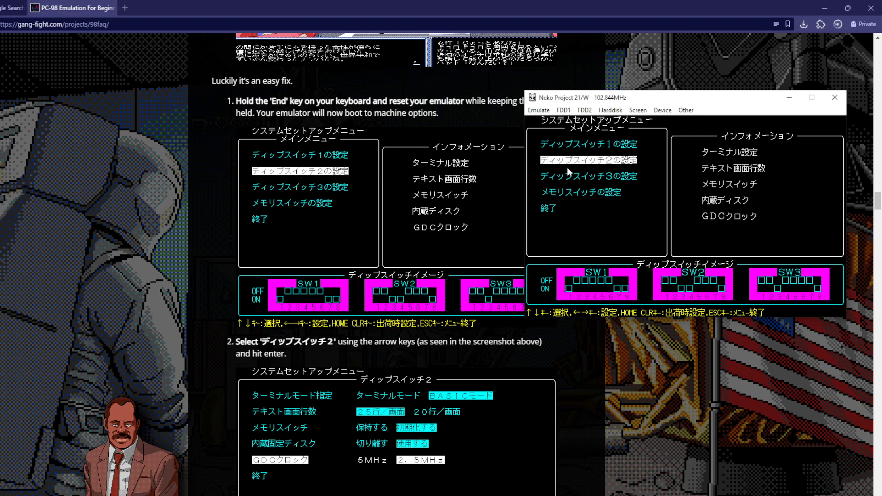
scroll(443, 246, "down", 1)
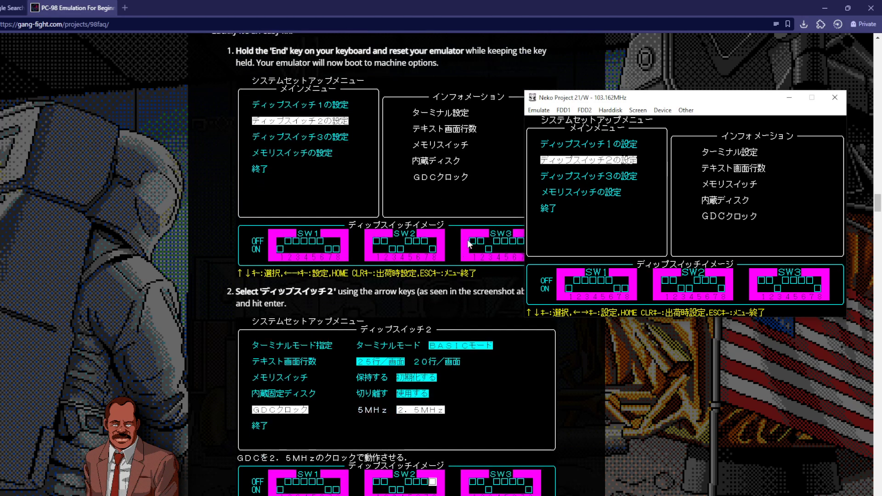
scroll(483, 246, "up", 1)
- In DIP switch 2, keep ターミナルモード and switch the GDC clock to 2.5MHz
key("Return")
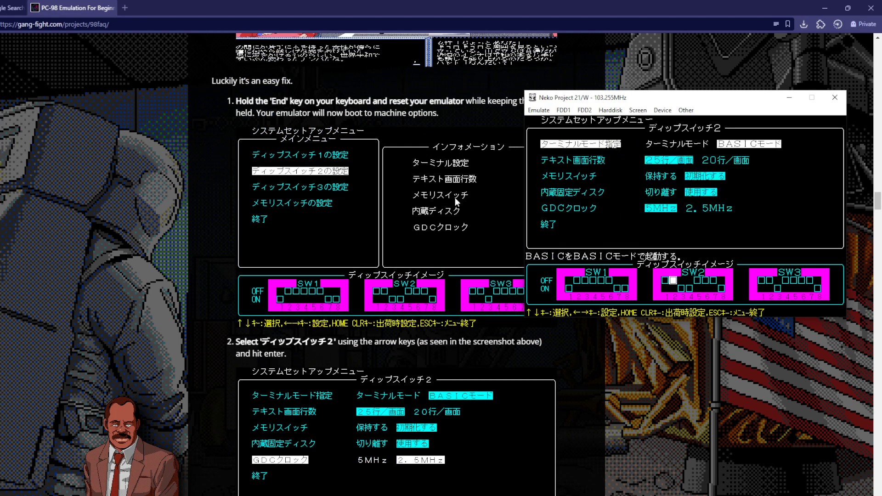
scroll(454, 198, "down", 3)
scroll(455, 207, "down", 3)
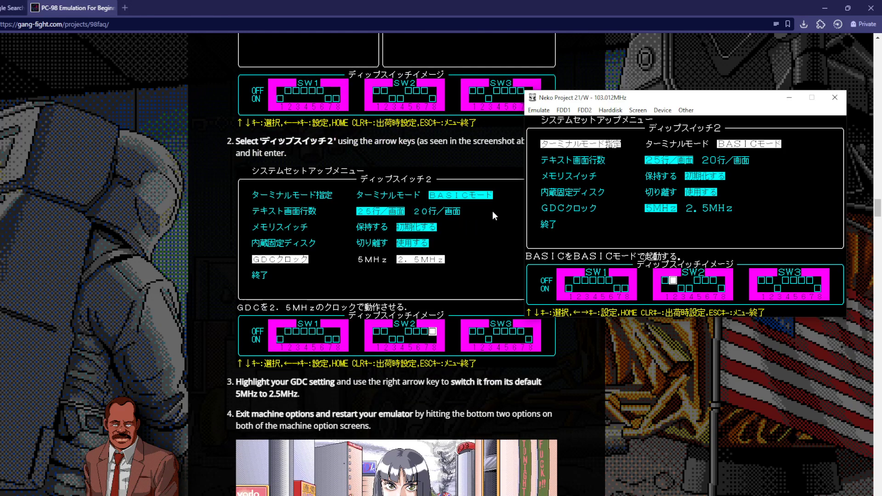
scroll(348, 271, "up", 2)
scroll(339, 339, "down", 2)
key("Left")
key("Right")
key("Left")
key("Down")
key("Down")
key("Down")
key("Down")
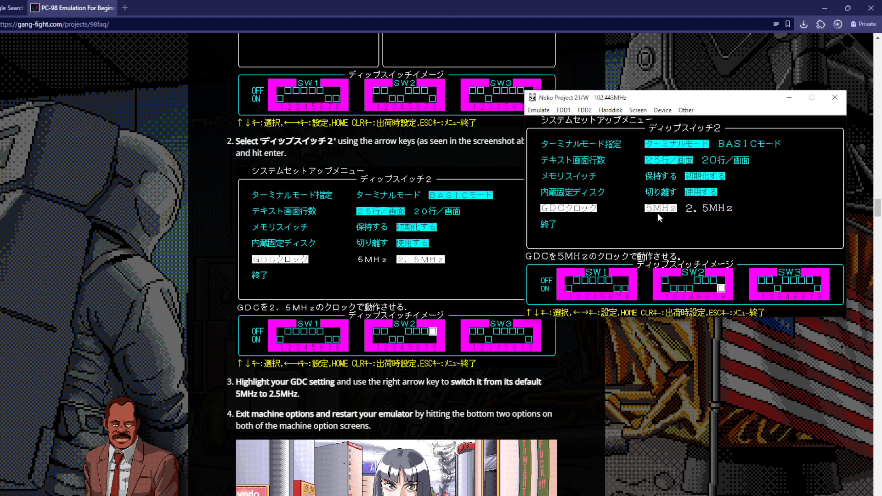
key("Right")
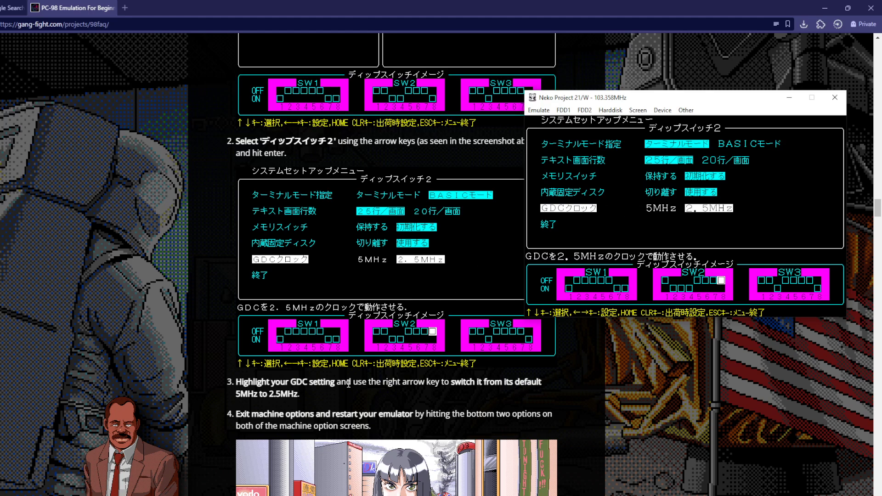
scroll(292, 394, "down", 2)
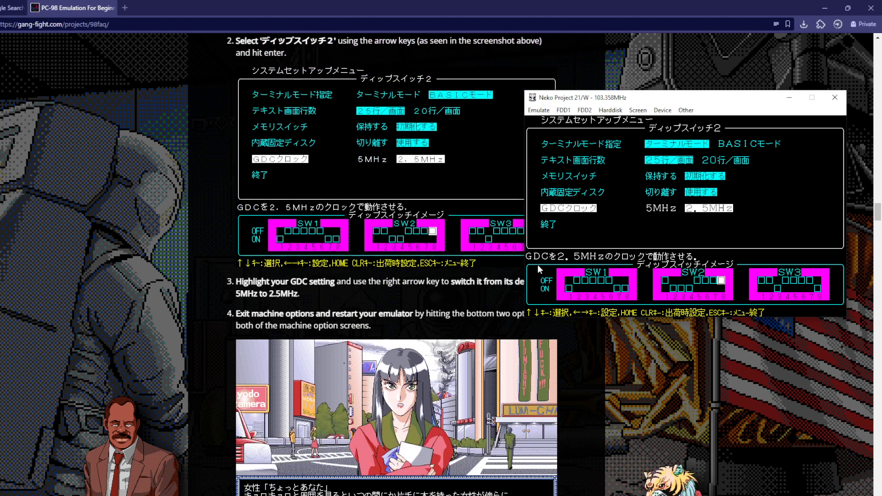
scroll(474, 277, "up", 1)
scroll(474, 278, "up", 1)
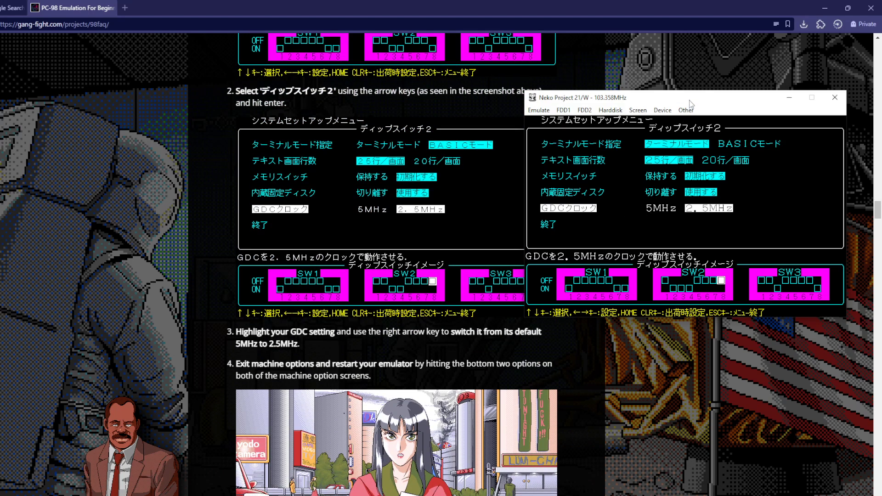
- Select 終了 in DIP switch 2 and the main setup menu to restart the machine
key("Down")
key("Up")
key("Down")
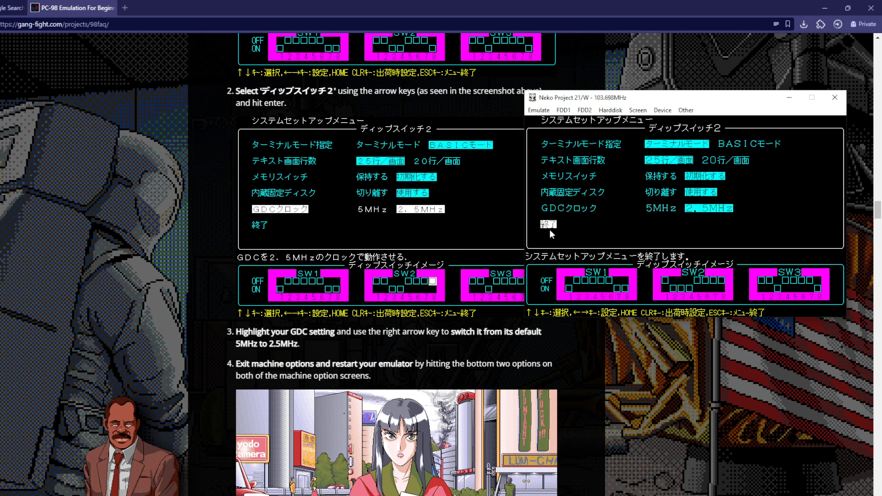
key("Return")
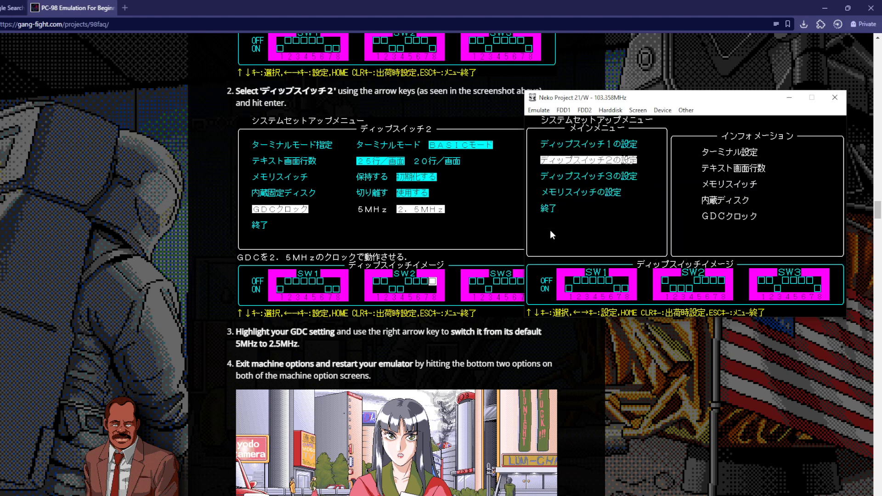
key("Down")
key("Down")
key("Down")
key("Return")
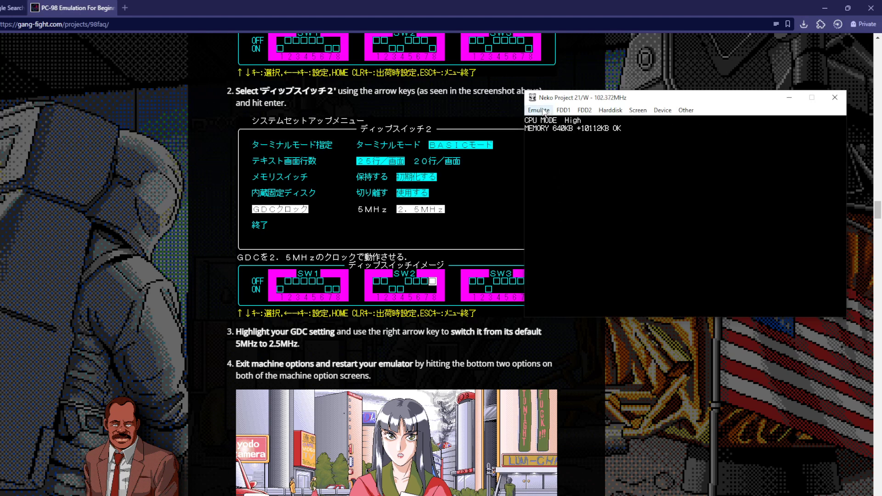
scroll(483, 169, "down", 2)
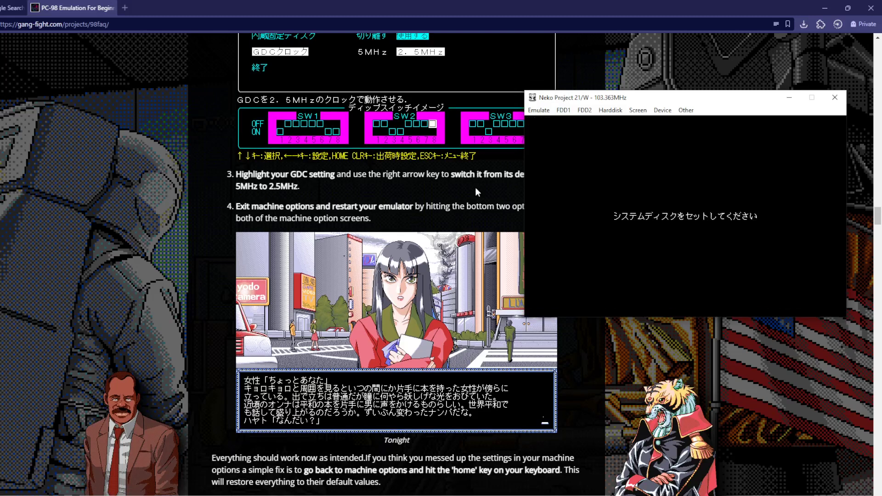
scroll(475, 188, "down", 3)
scroll(475, 187, "down", 2)
scroll(474, 195, "down", 1)
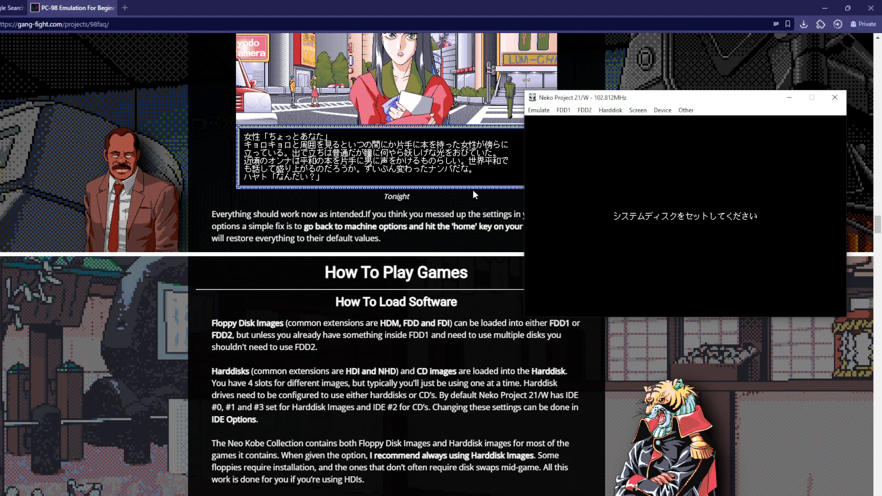
scroll(474, 195, "down", 1)
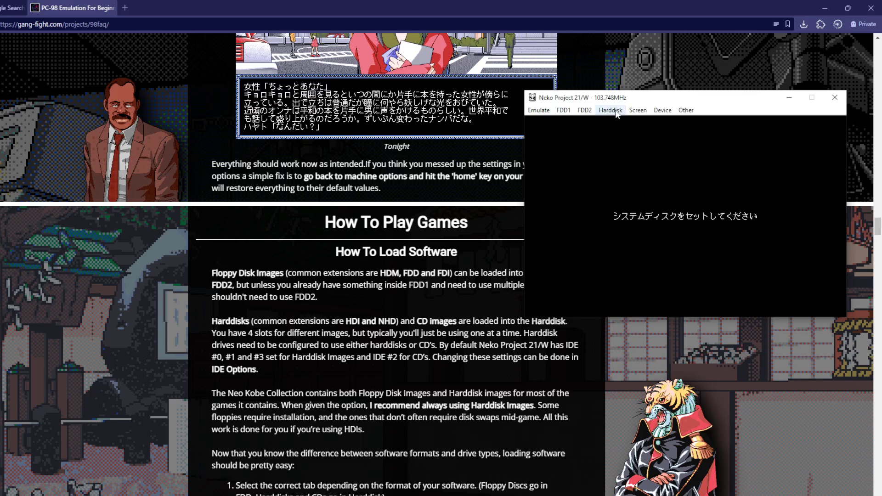
- Drag the emulator window from the right toward the screen centre
left_click_drag(688, 100, 482, 122)
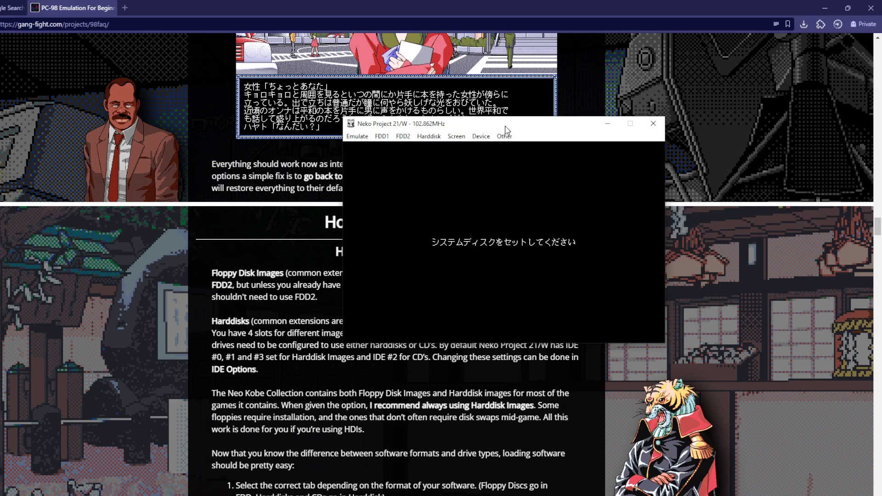
- Mount testfolder\Mime_-_Floating_Dream\Mime (Special Version).hdi as the IDE #0 hard disk
left_click(404, 132)
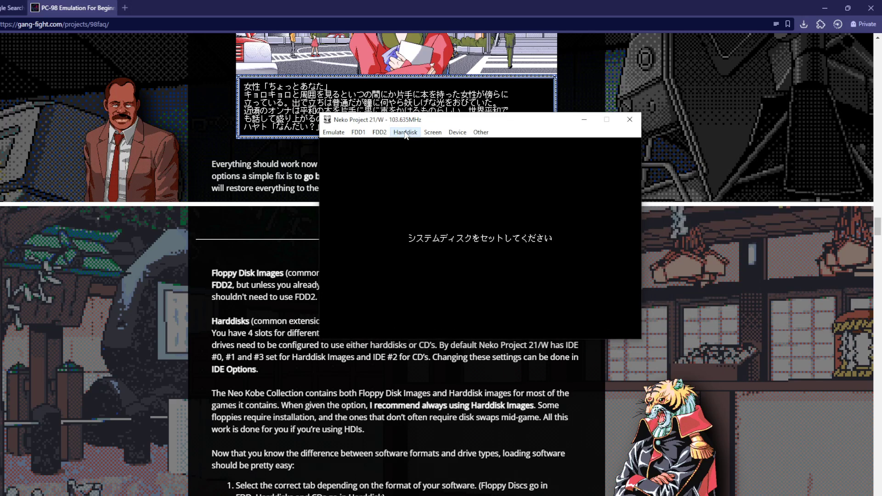
left_click(403, 133)
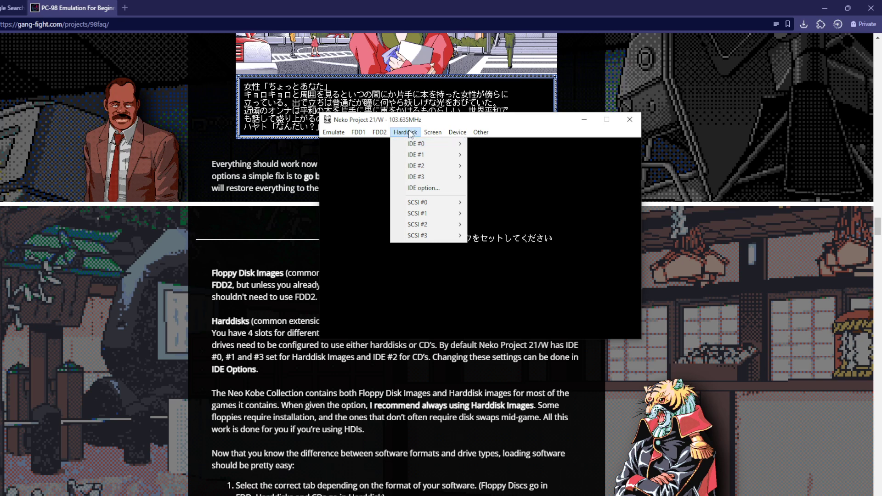
mouse_move(418, 144)
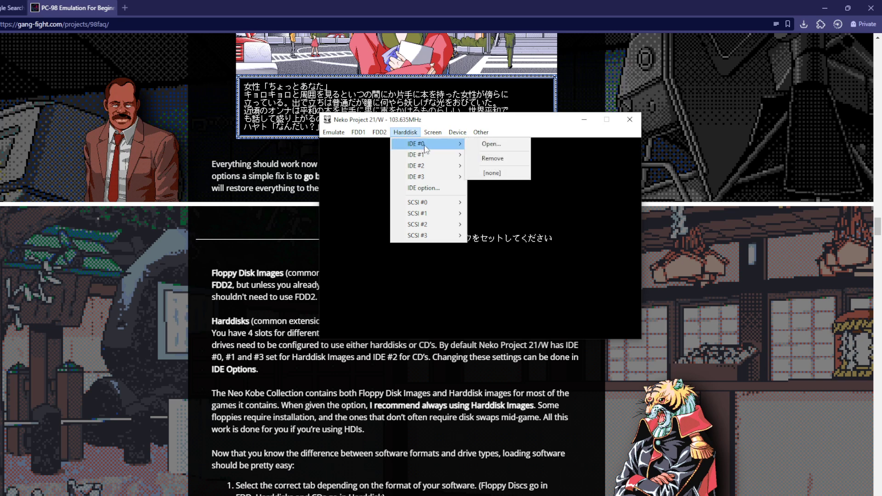
left_click(490, 143)
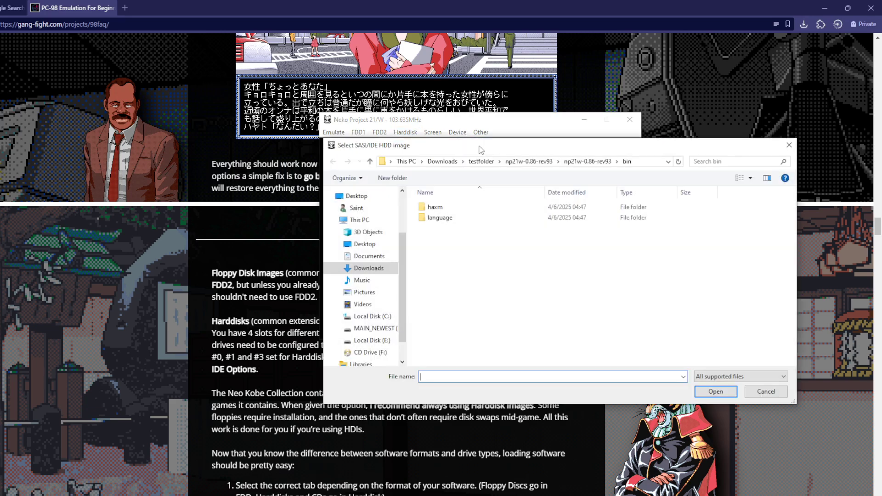
left_click_drag(476, 148, 350, 141)
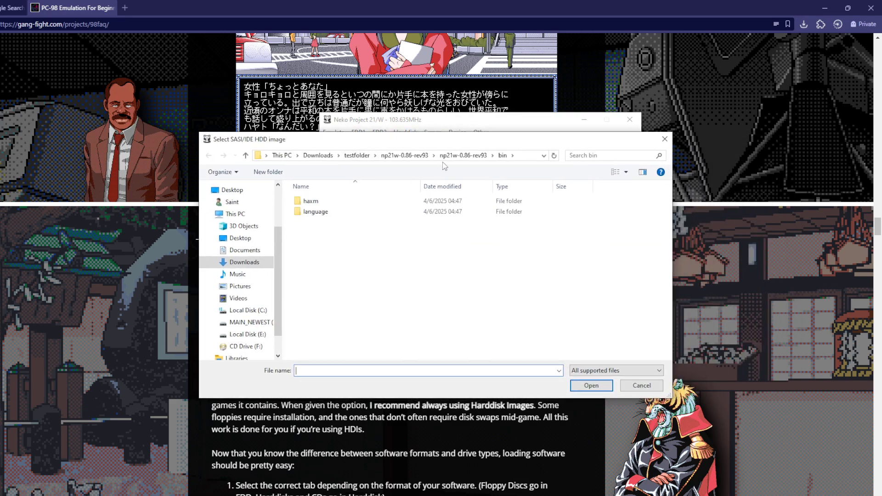
left_click(356, 155)
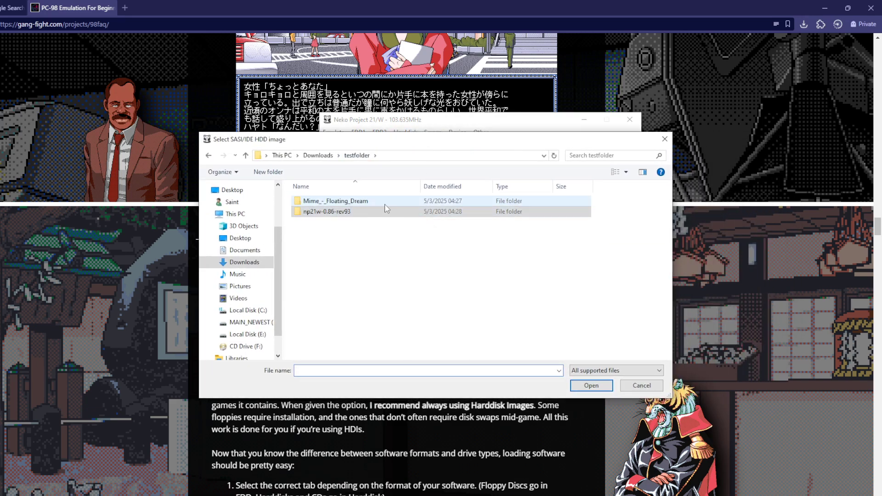
double_click(359, 201)
left_click(356, 155)
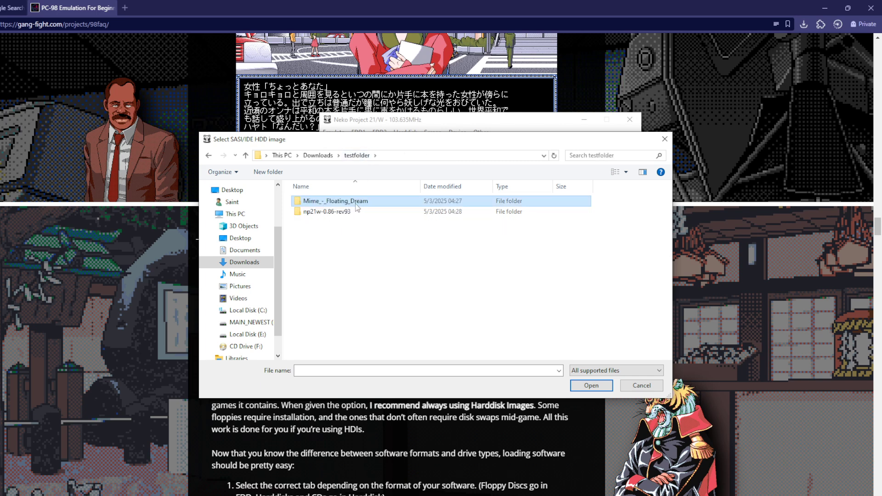
double_click(359, 201)
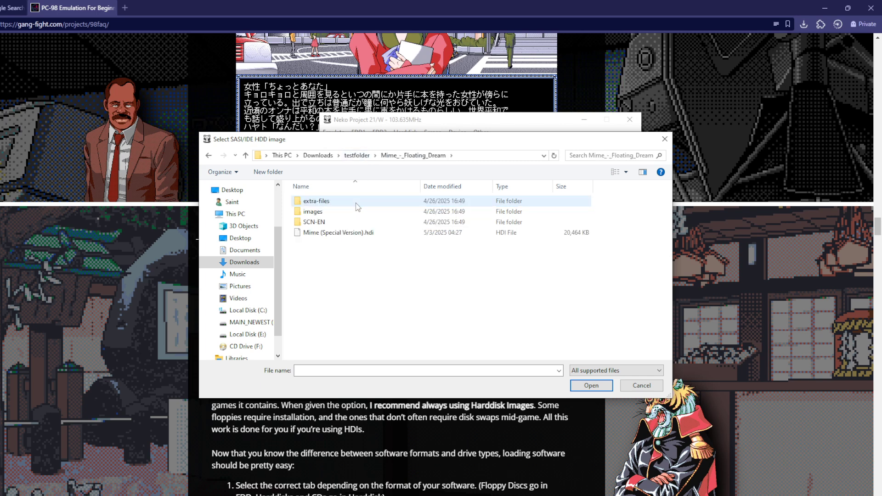
left_click(367, 235)
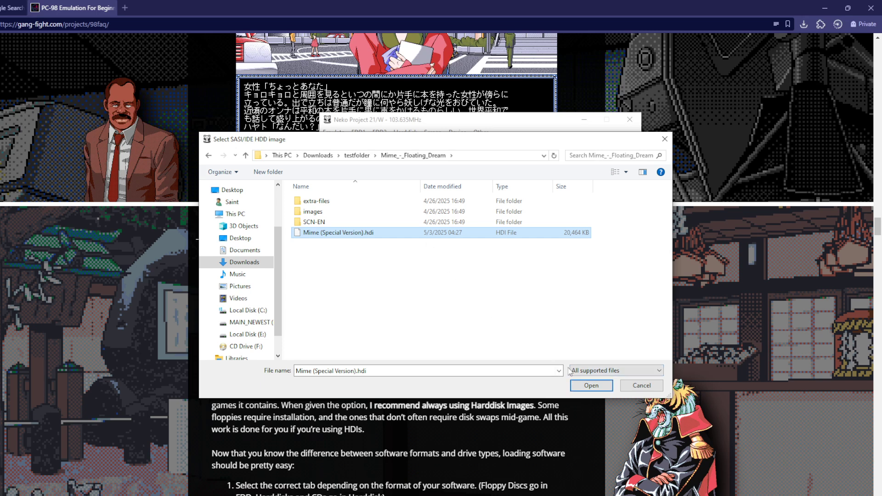
left_click(591, 385)
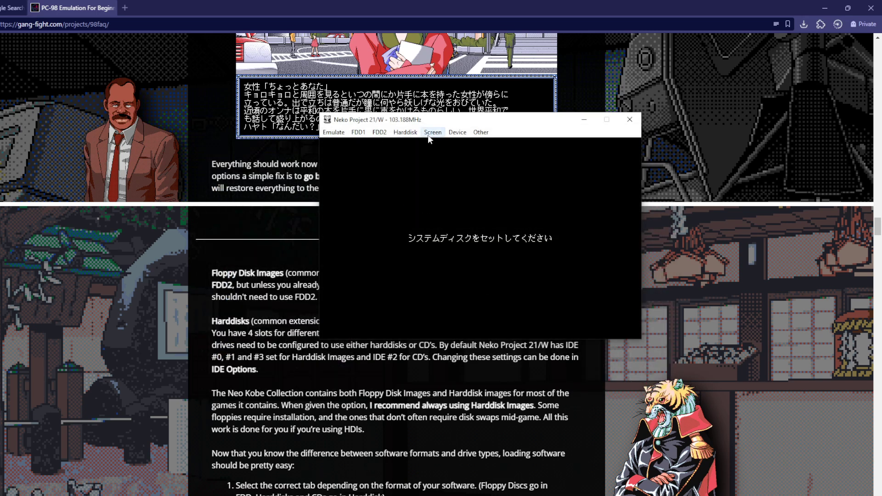
- Reset the emulated PC and accept the Analog display mode
left_click(333, 133)
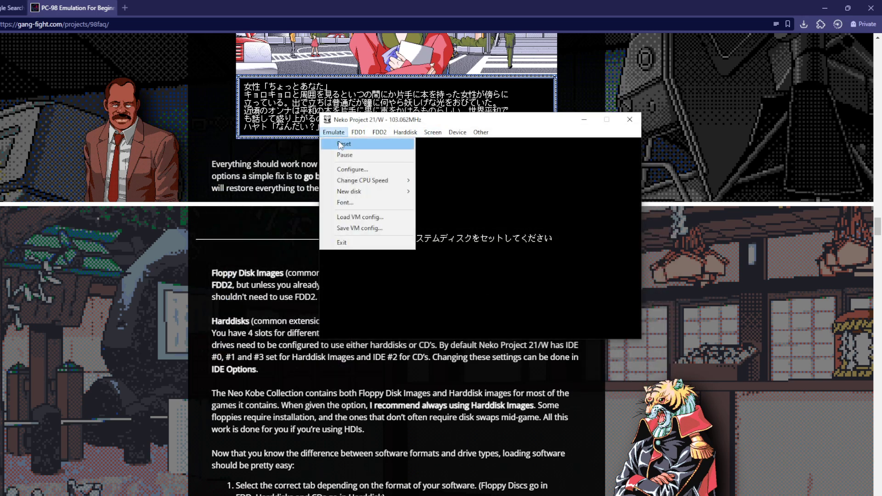
left_click(339, 145)
left_click_drag(455, 121, 349, 138)
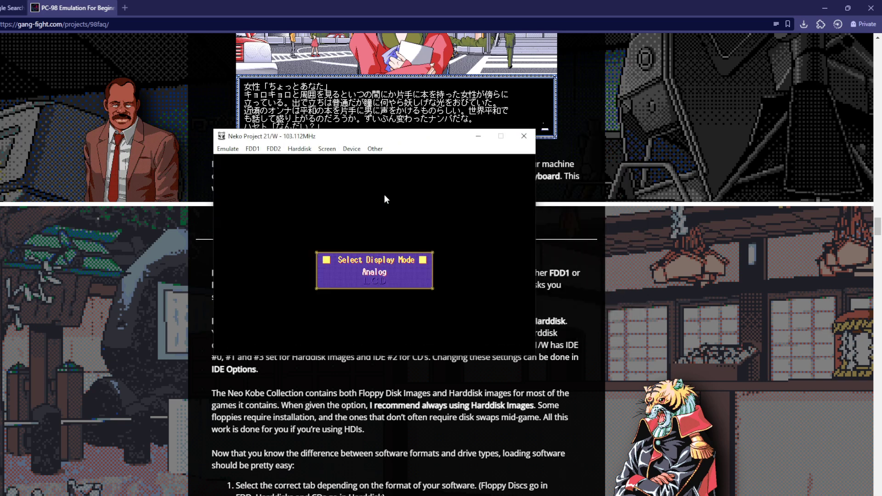
key("Return")
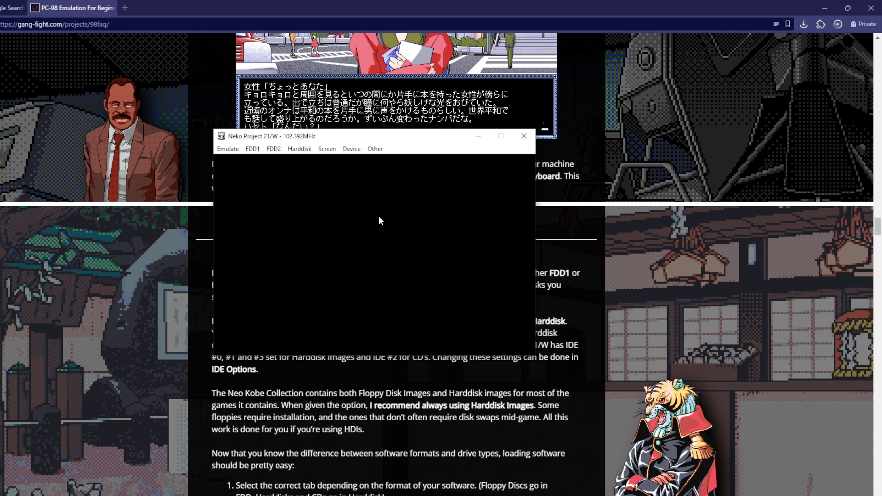
- Lower the FM mixer level from 128 to 49
left_click(351, 148)
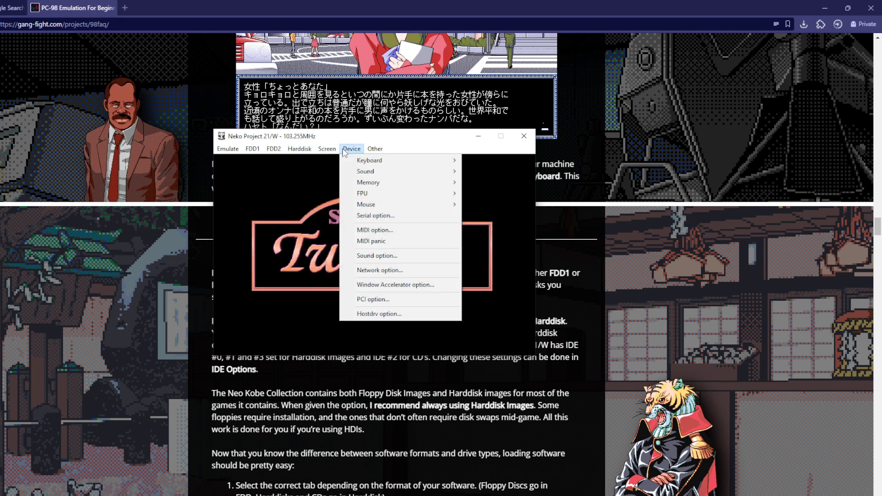
left_click(377, 256)
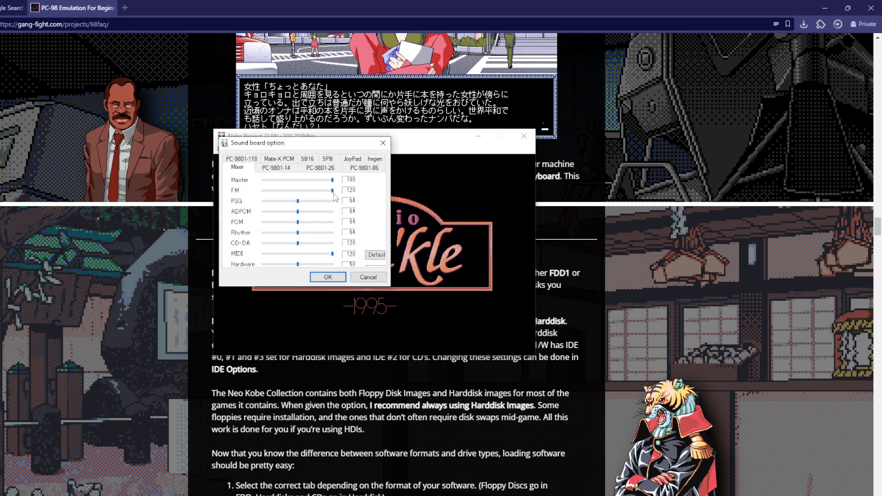
left_click_drag(333, 190, 290, 191)
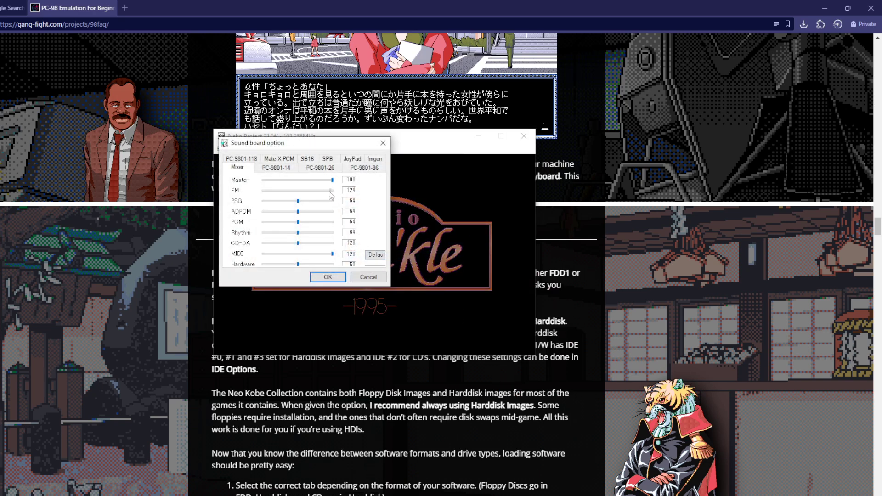
- Apply the FM 49 mixer setting and reset the emulated PC again
left_click(338, 277)
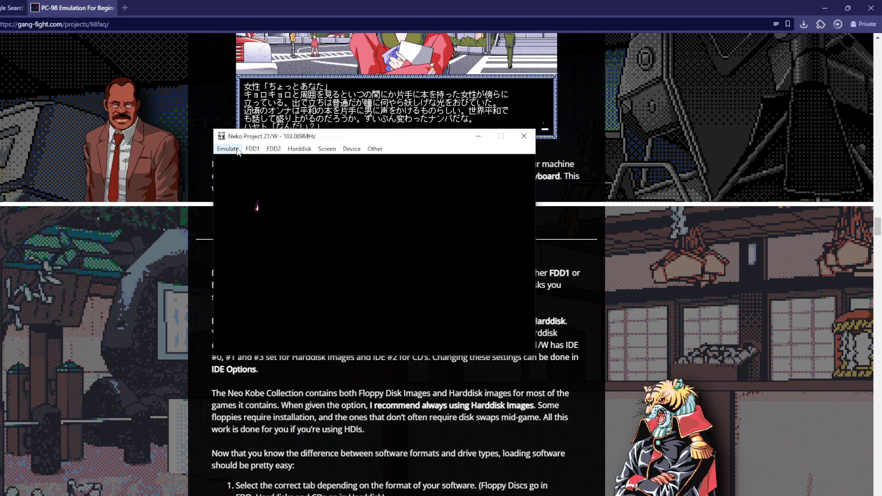
left_click(228, 148)
left_click(251, 164)
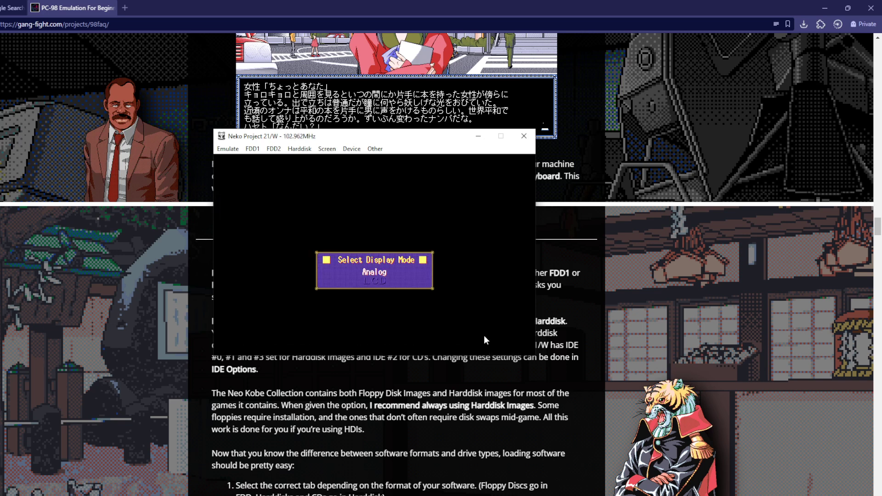
- Preview LCD, then confirm Analog display mode to boot to the Mime title menu
key("Down")
key("Up")
key("Down")
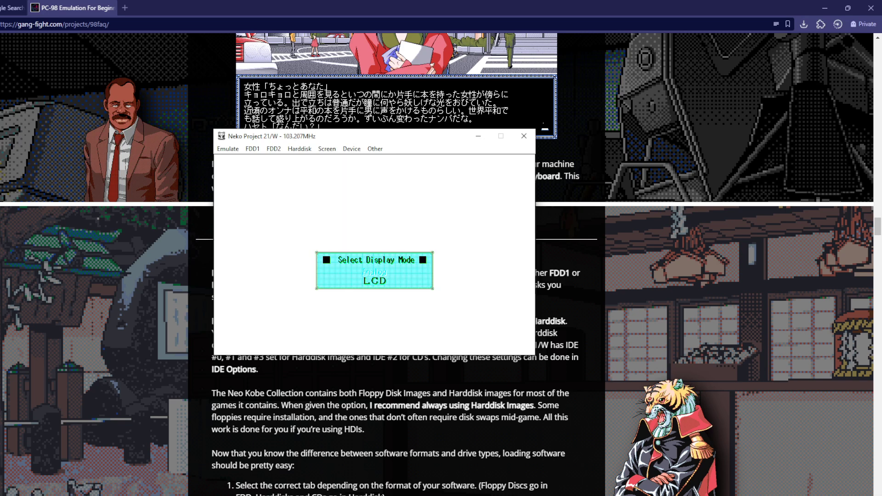
key("Up")
key("Down")
key("Up")
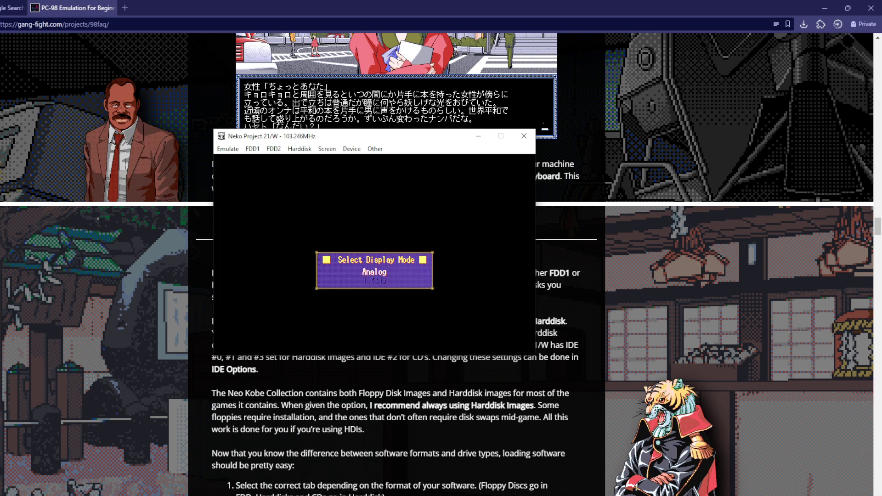
key("Return")
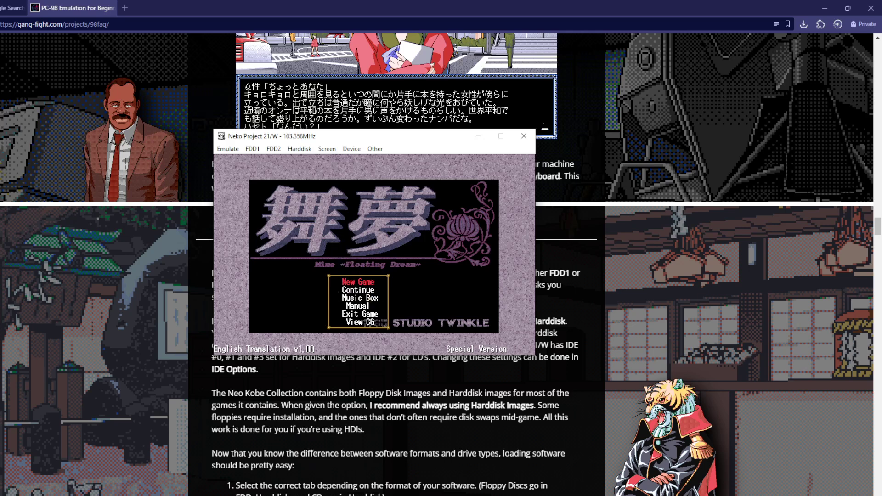
left_click(360, 306)
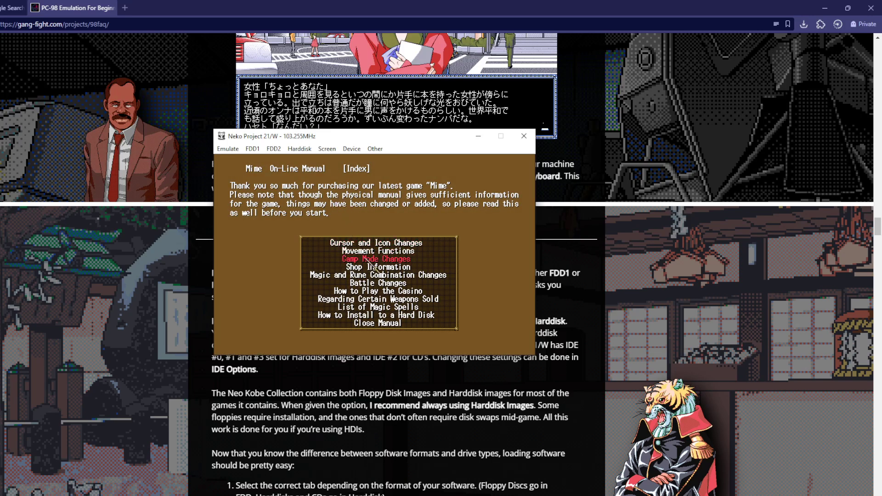
left_click(375, 257)
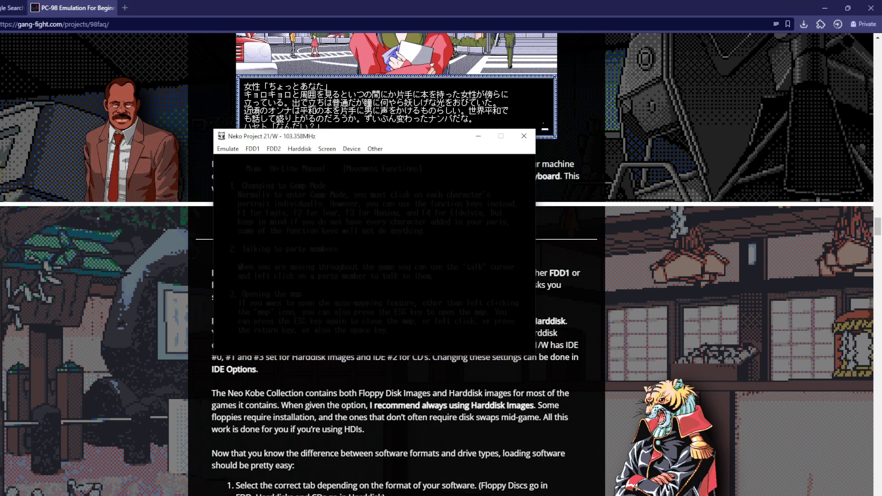
left_click(525, 346)
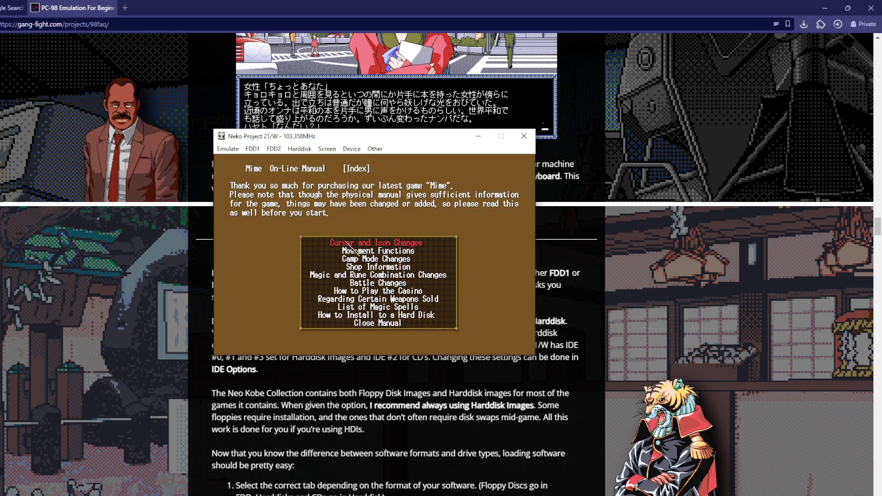
left_click(388, 332)
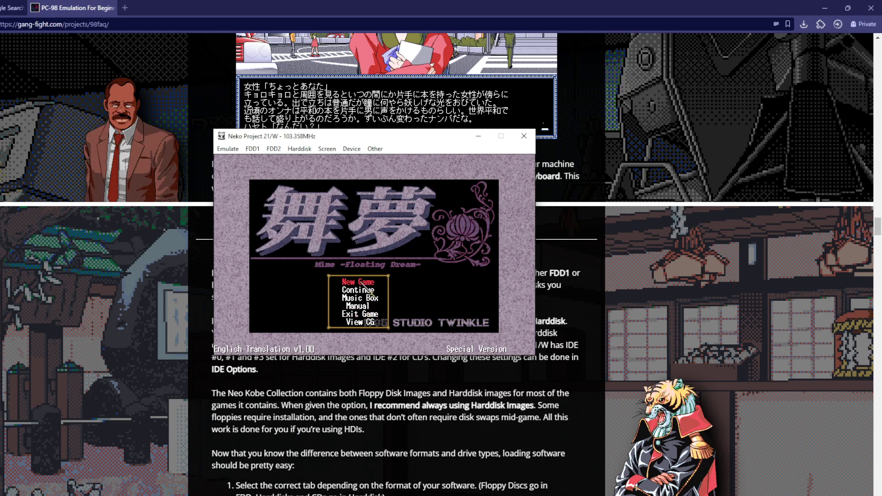
- Start a New Game and lower the FM mixer level to 16
left_click(358, 282)
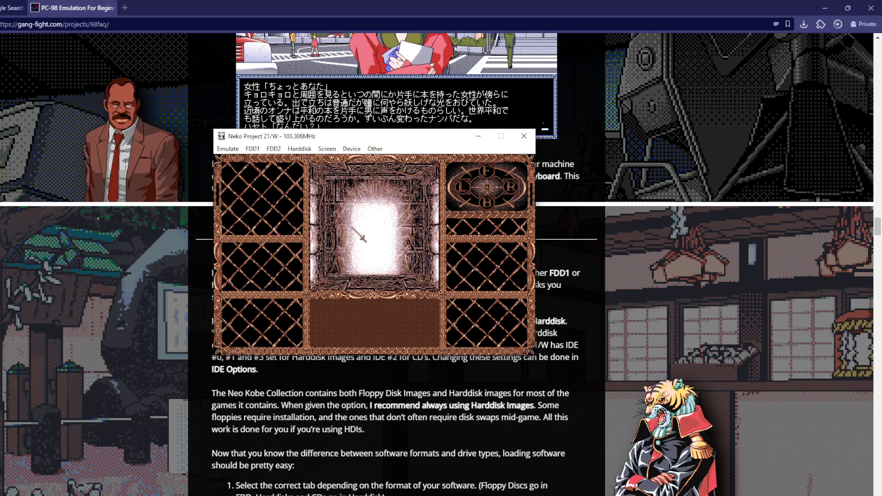
left_click(327, 149)
mouse_move(352, 149)
left_click(377, 256)
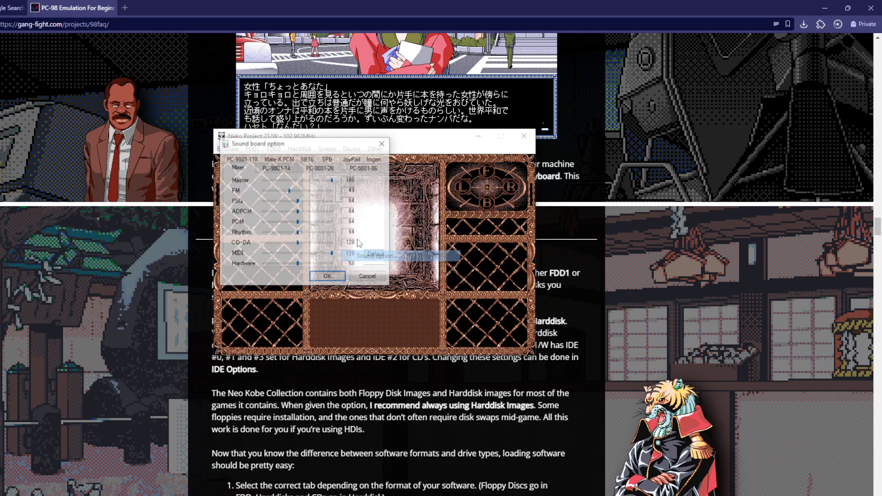
left_click_drag(290, 190, 272, 193)
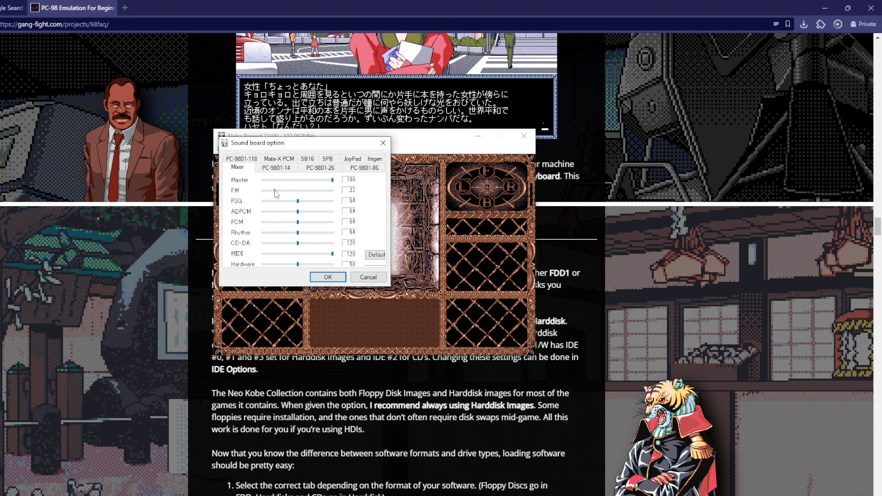
left_click(327, 277)
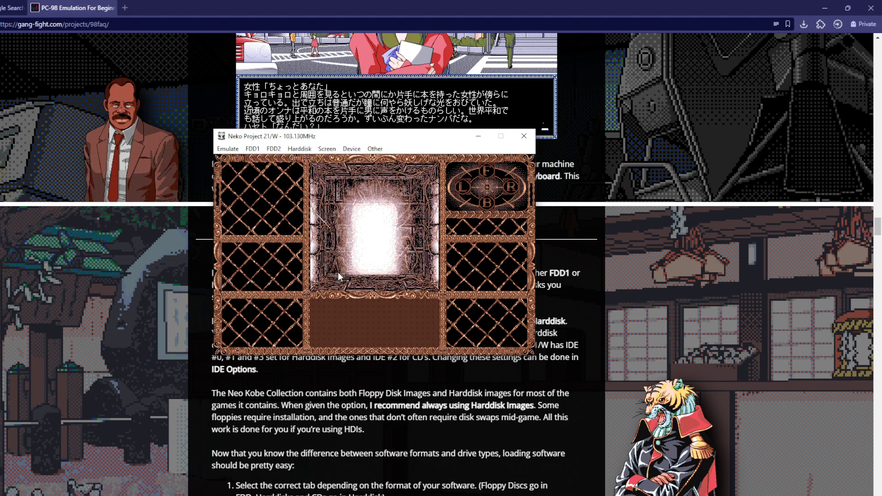
- Raise the FM level to 19, then reset the emulated PC
left_click(328, 150)
left_click(377, 255)
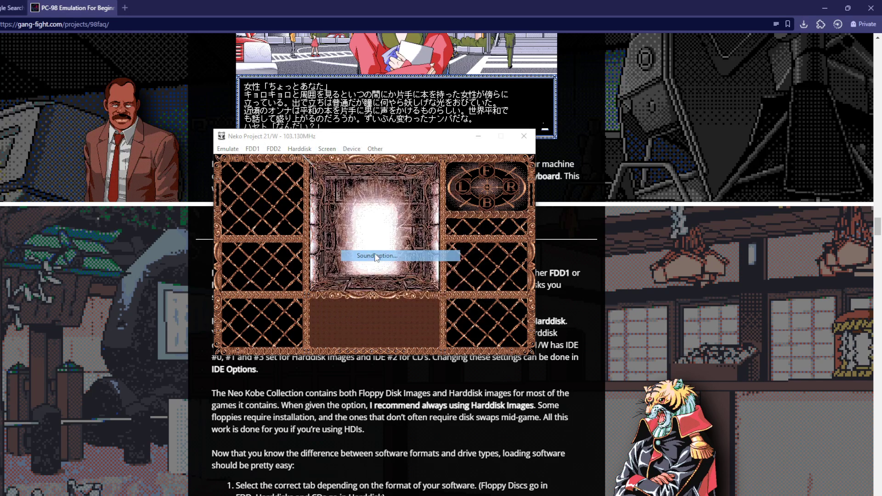
left_click_drag(264, 191, 274, 190)
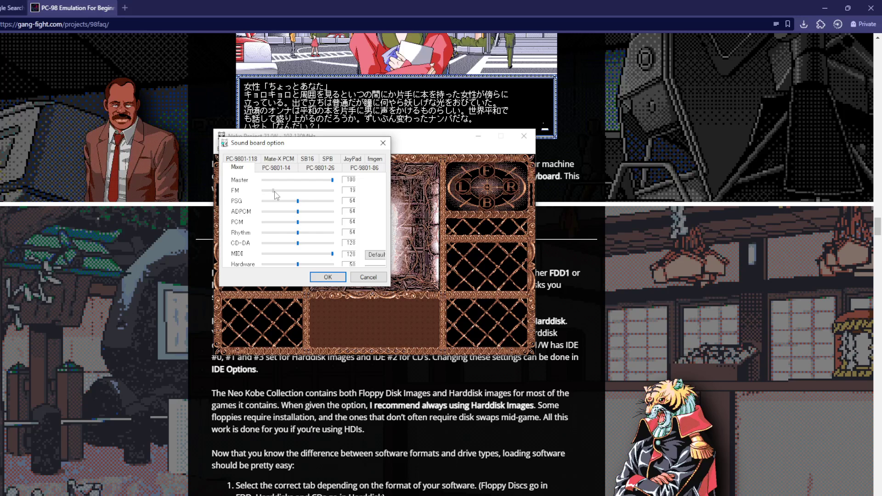
left_click(327, 277)
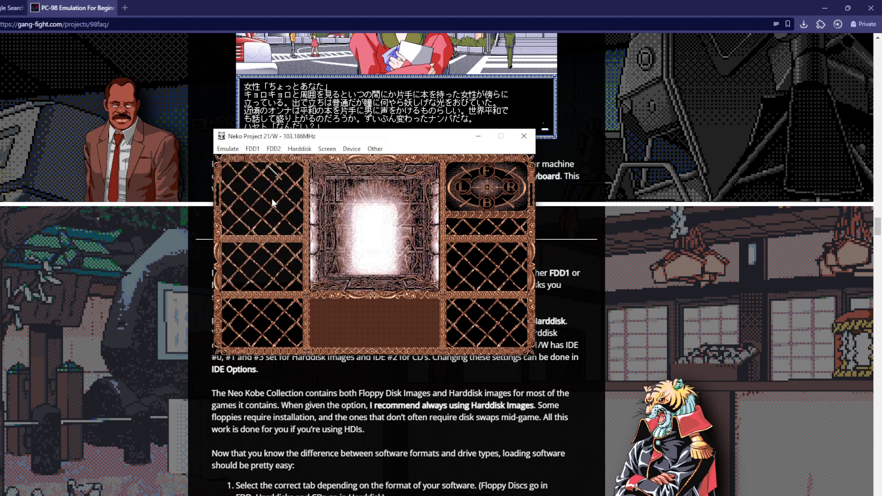
left_click(228, 149)
left_click(263, 179)
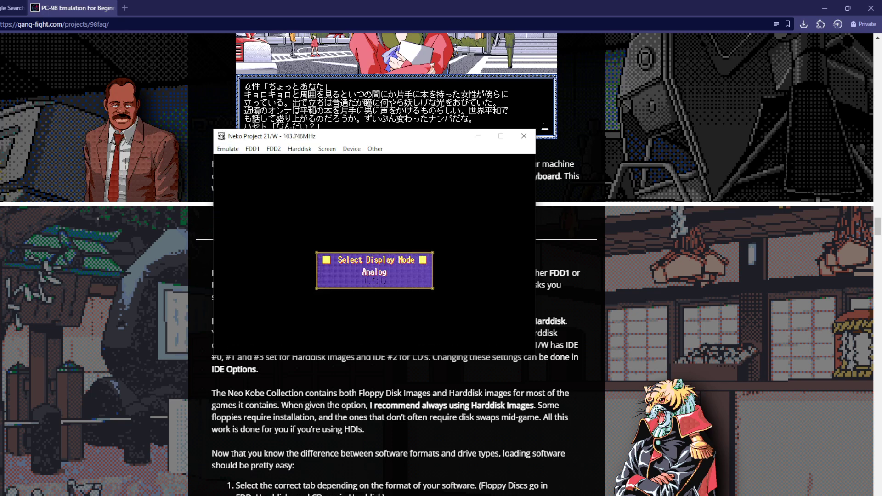
- Accept Analog at the Select Display Mode prompt so Mime starts a new game
key("Return")
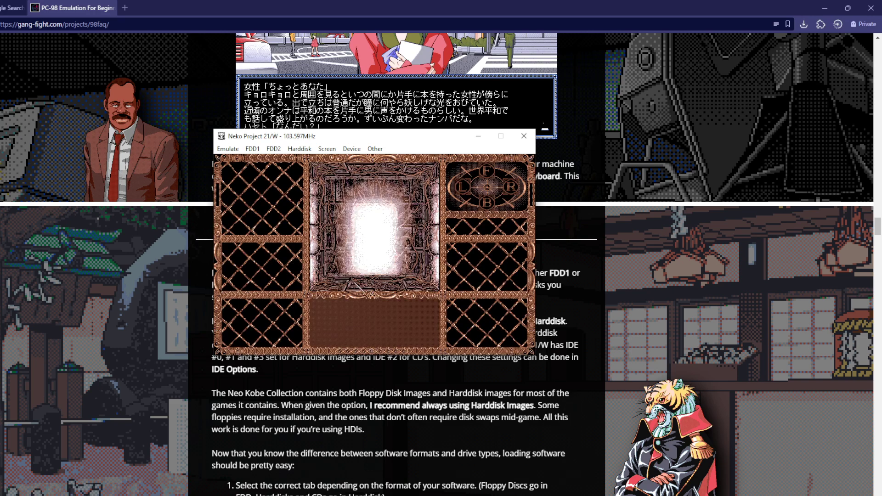
- Lower the MIDI volume to 42 in the Sound board mixer and confirm
left_click(327, 149)
mouse_move(351, 149)
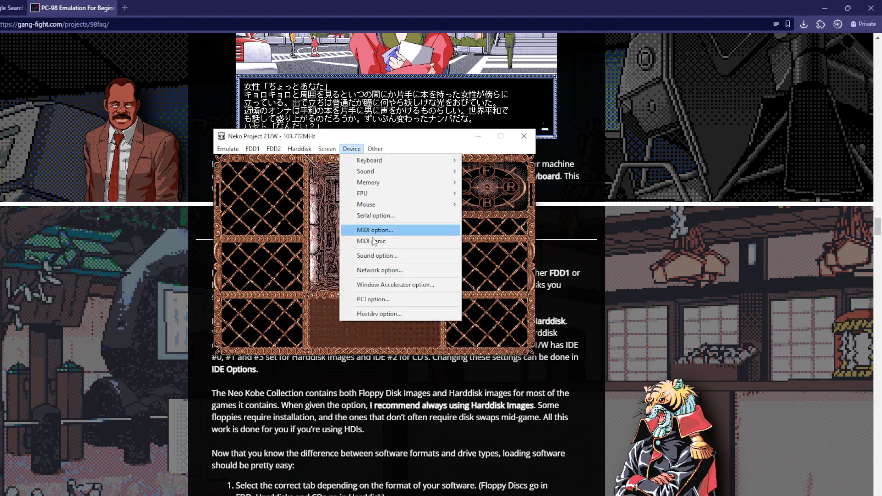
left_click(379, 257)
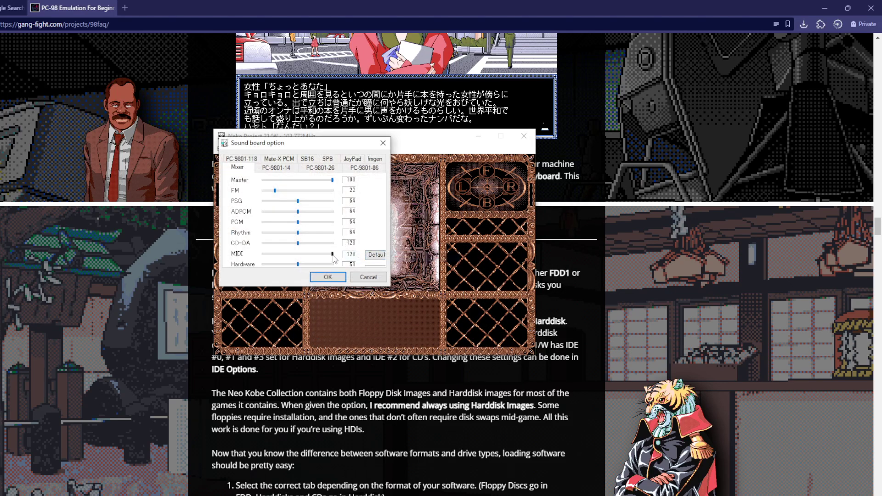
left_click_drag(332, 254, 288, 256)
left_click(327, 278)
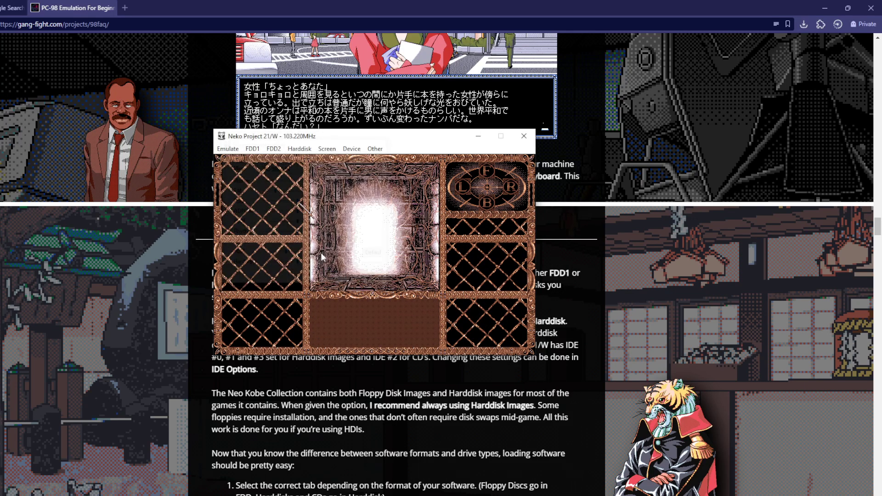
- Turn the mixer's Master volume down to 17 and apply it
left_click(351, 149)
left_click(378, 256)
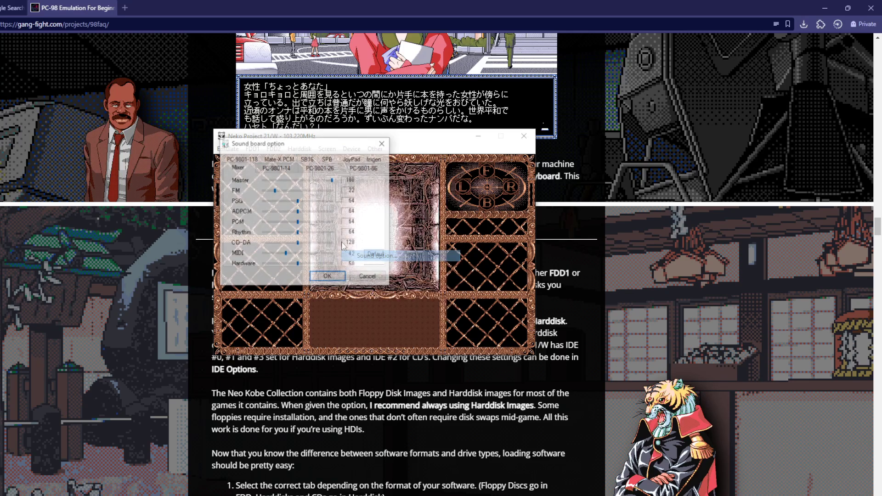
left_click_drag(333, 180, 307, 181)
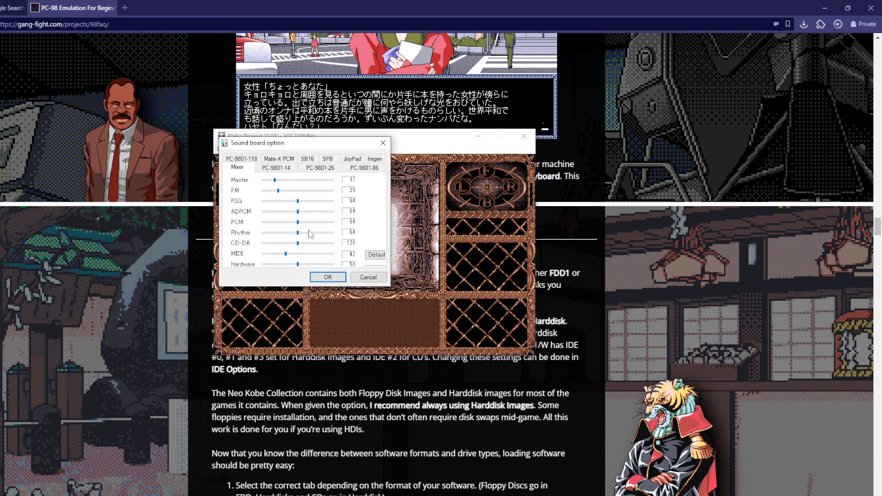
left_click(327, 278)
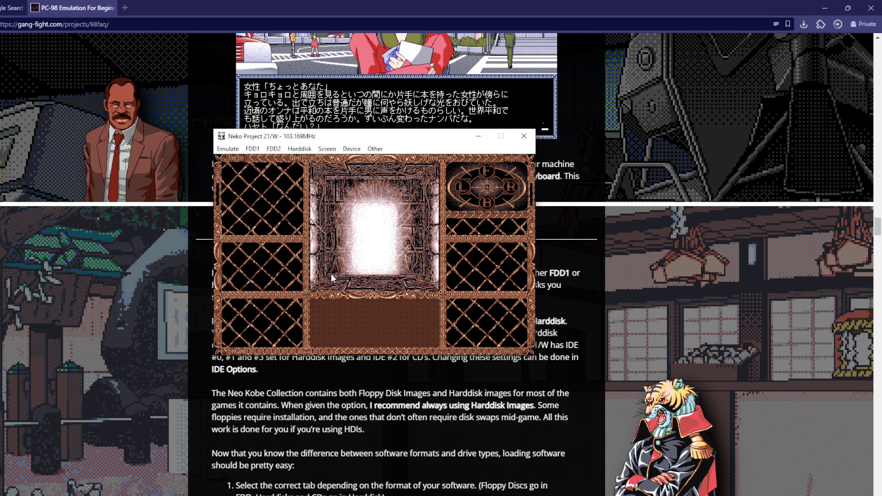
- Reopen the Sound board mixer, move it up and right, and close it unchanged
left_click(327, 148)
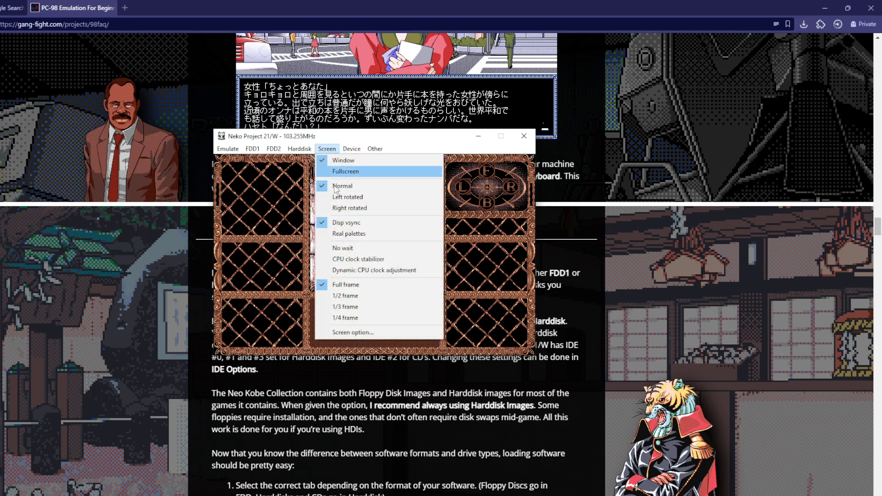
mouse_move(352, 148)
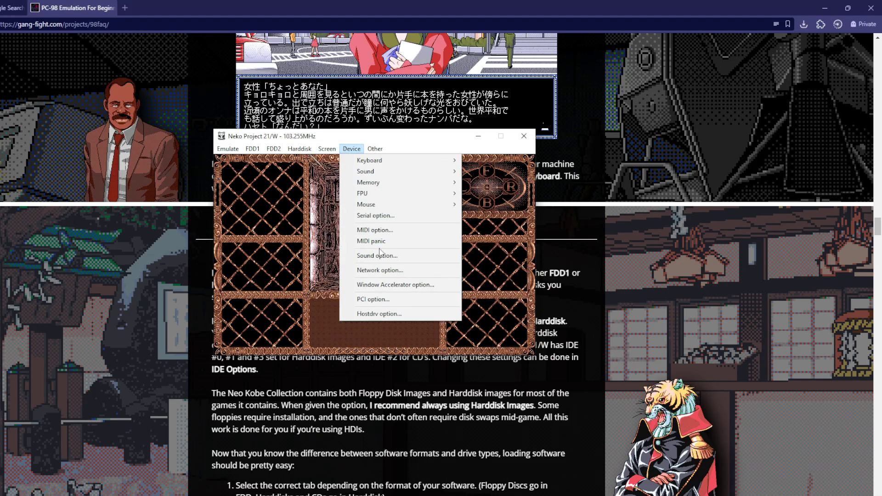
left_click(383, 261)
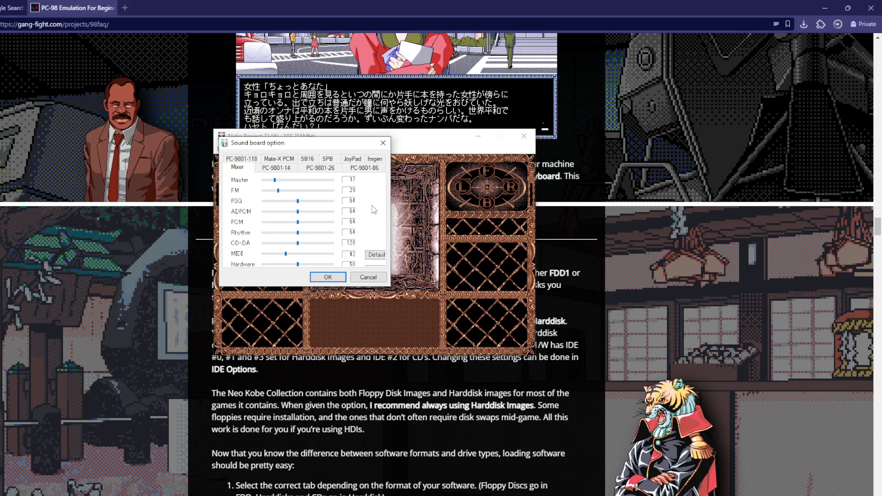
left_click_drag(345, 144, 439, 108)
left_click(476, 108)
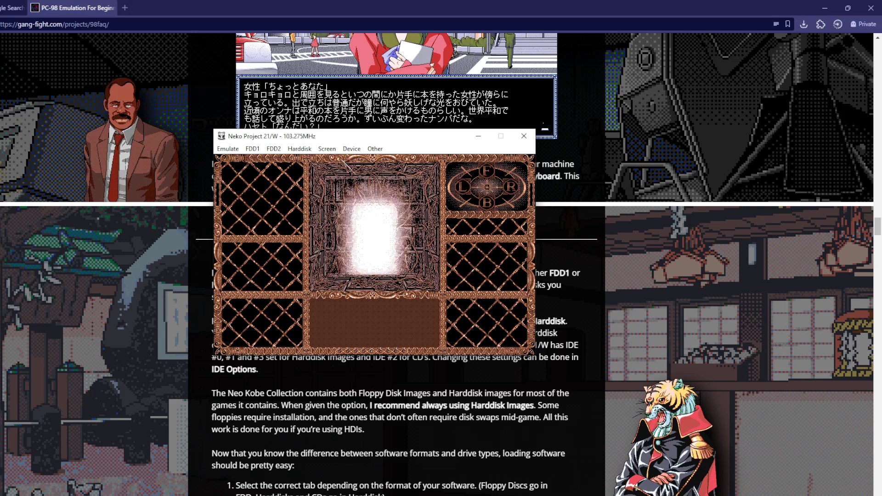
- Reopen the Sound board mixer settings and move the window down and right
left_click(326, 150)
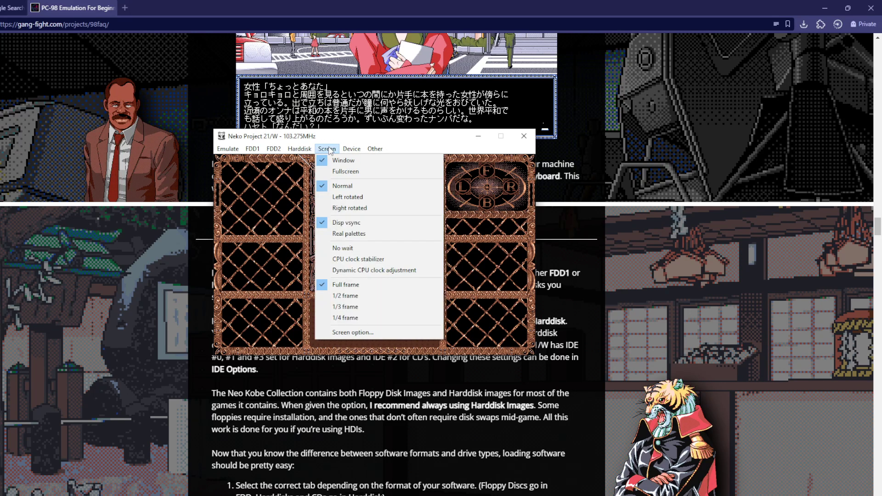
mouse_move(352, 150)
left_click(372, 254)
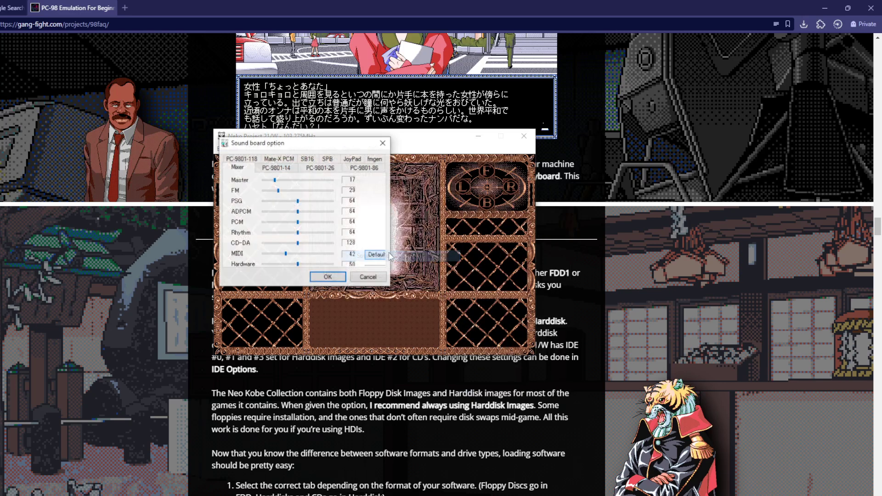
left_click_drag(344, 145, 381, 172)
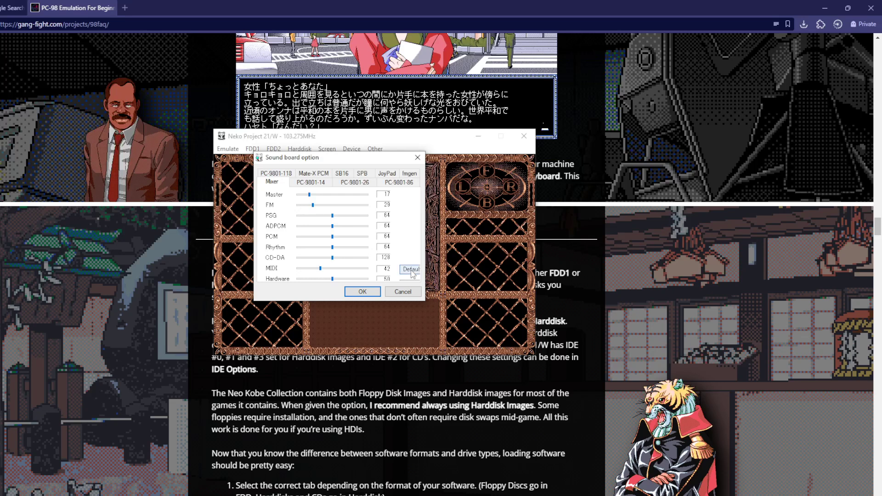
- Confirm the default mixer levels, then raise Master to about 47
left_click(363, 291)
left_click(327, 149)
mouse_move(352, 149)
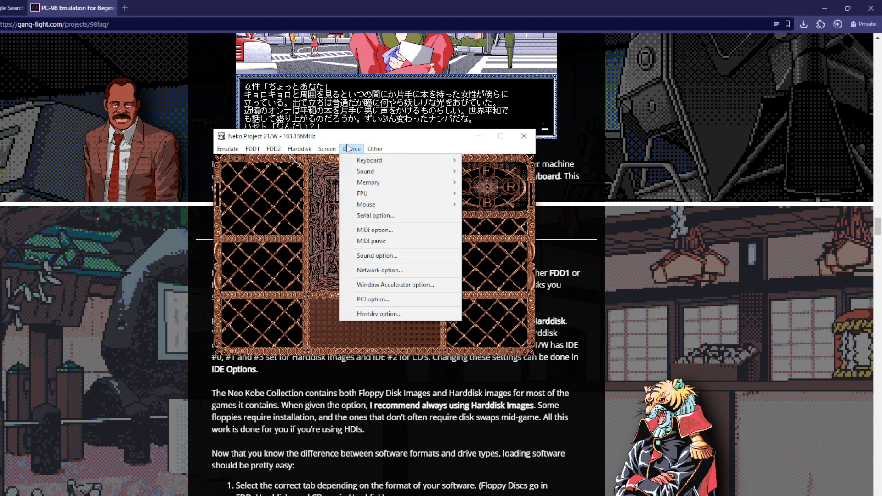
left_click(383, 256)
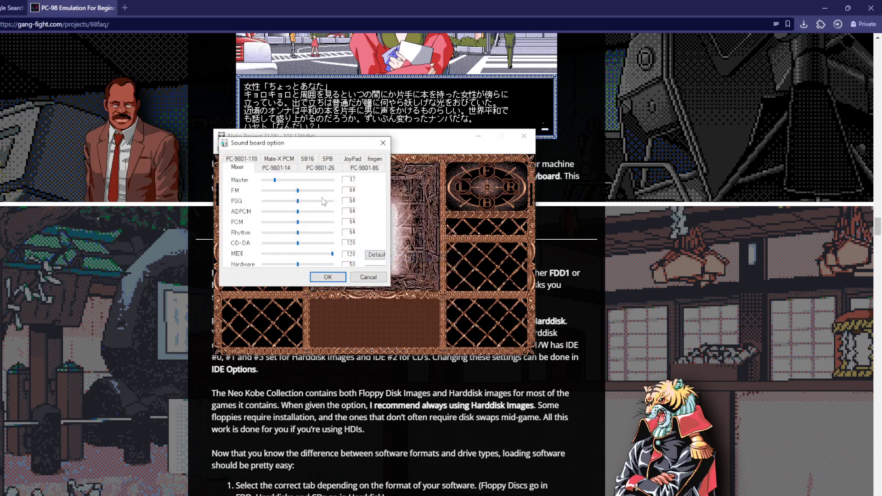
left_click_drag(276, 180, 299, 180)
left_click(328, 277)
- Reopen and close the Sound board mixer several times to recheck its levels
left_click(326, 148)
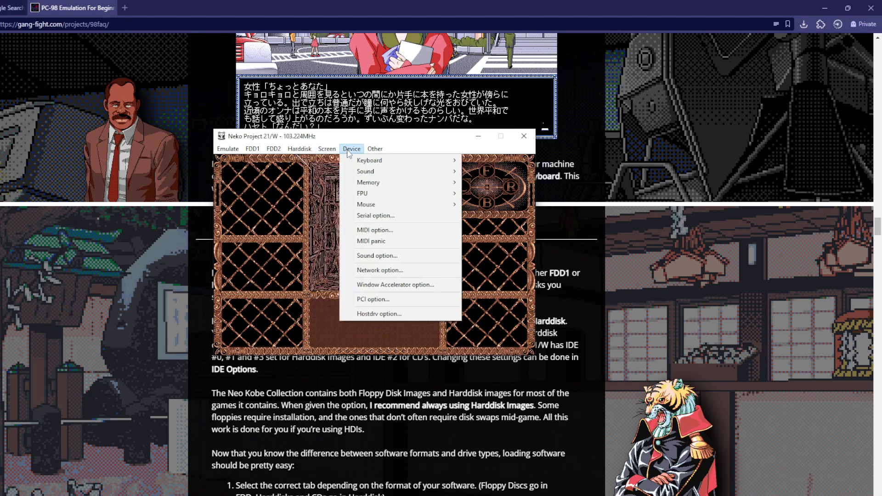
left_click(376, 256)
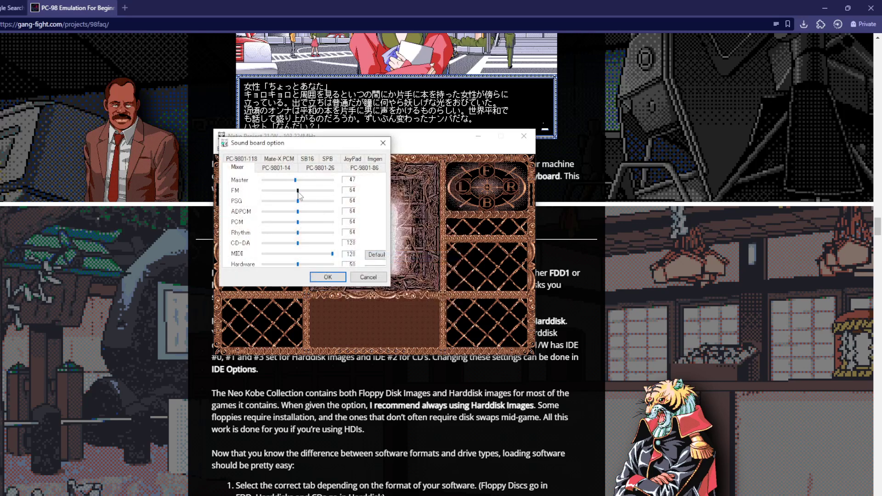
left_click(328, 277)
left_click(327, 149)
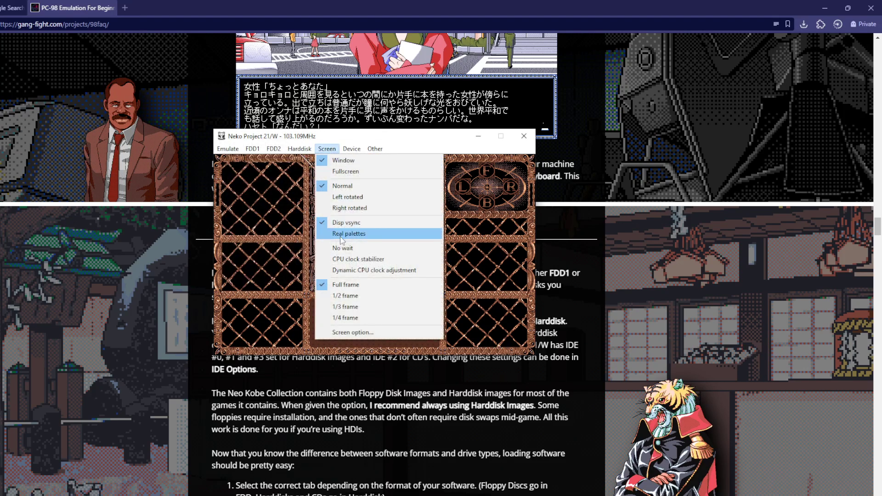
left_click(352, 149)
left_click(376, 256)
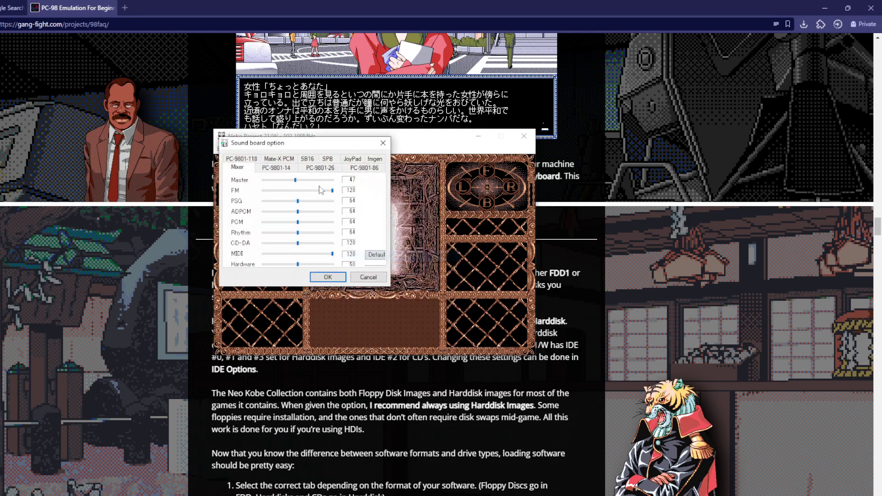
left_click(327, 277)
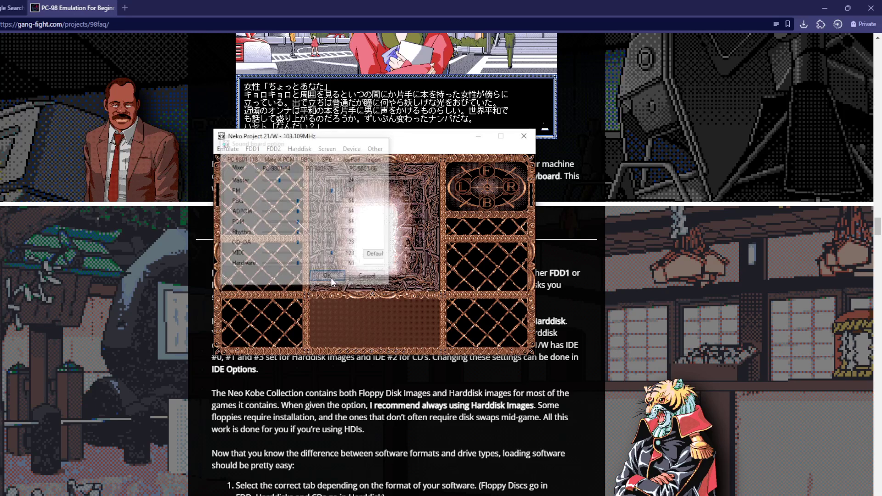
left_click(327, 150)
left_click(352, 148)
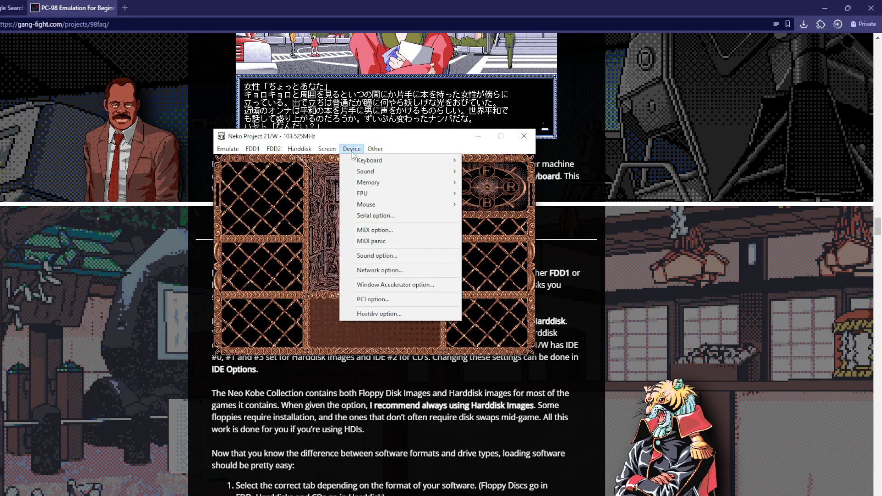
left_click(375, 256)
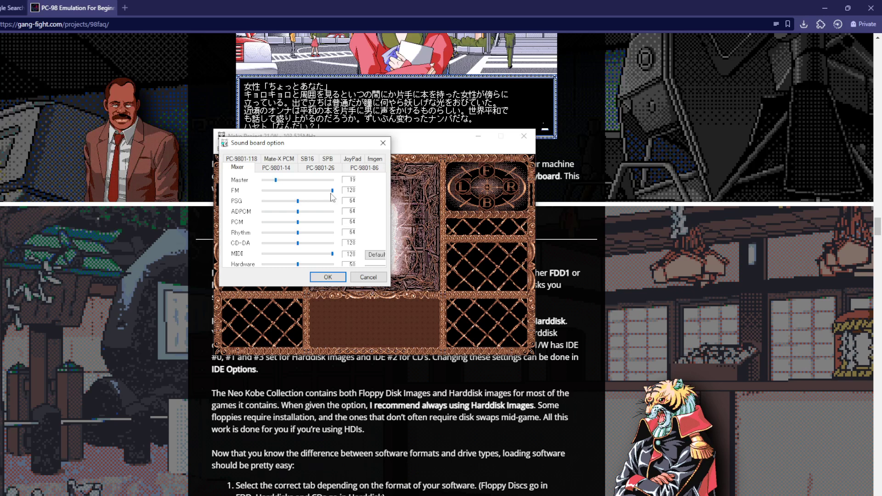
- Apply the new mixer levels and advance Mime to the hourglass sand question
left_click(328, 278)
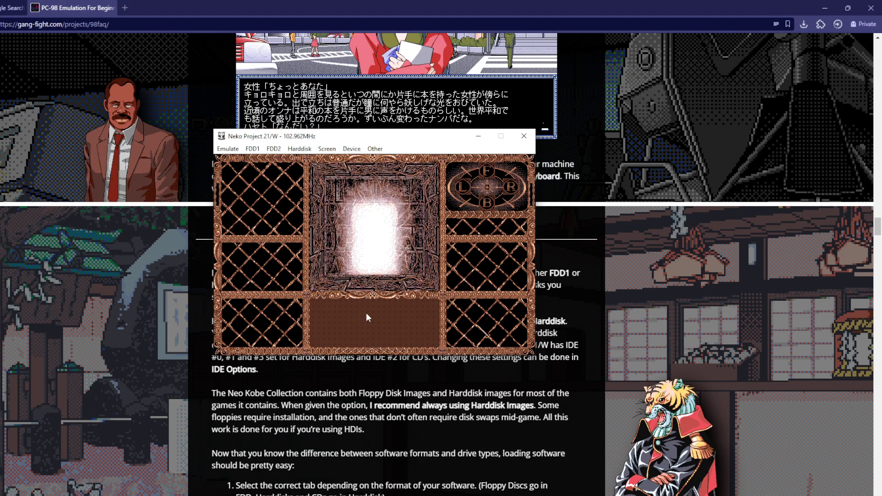
left_click(376, 242)
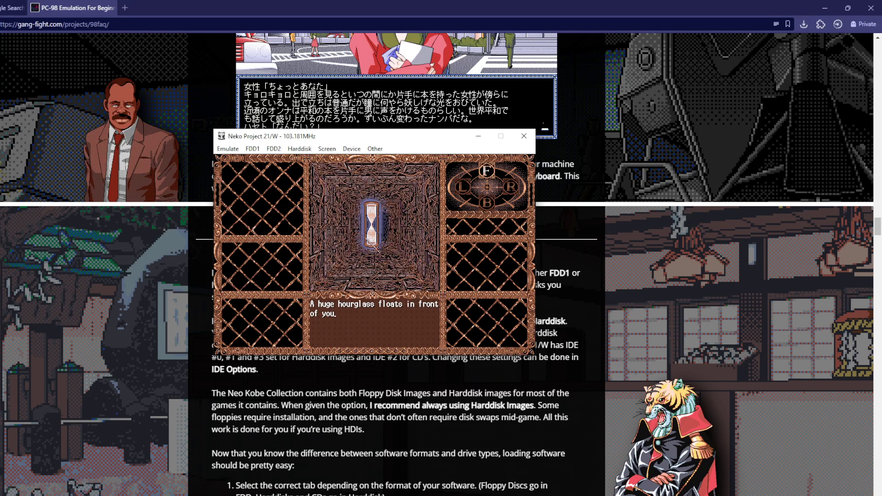
left_click(373, 241)
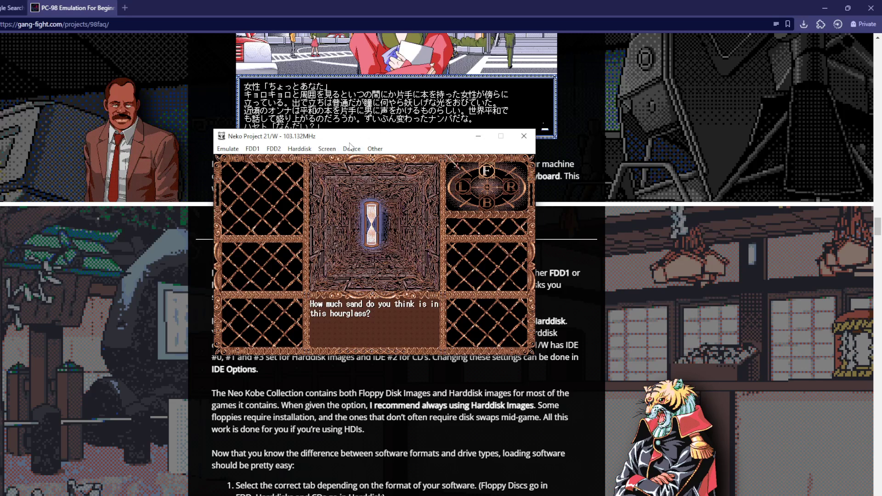